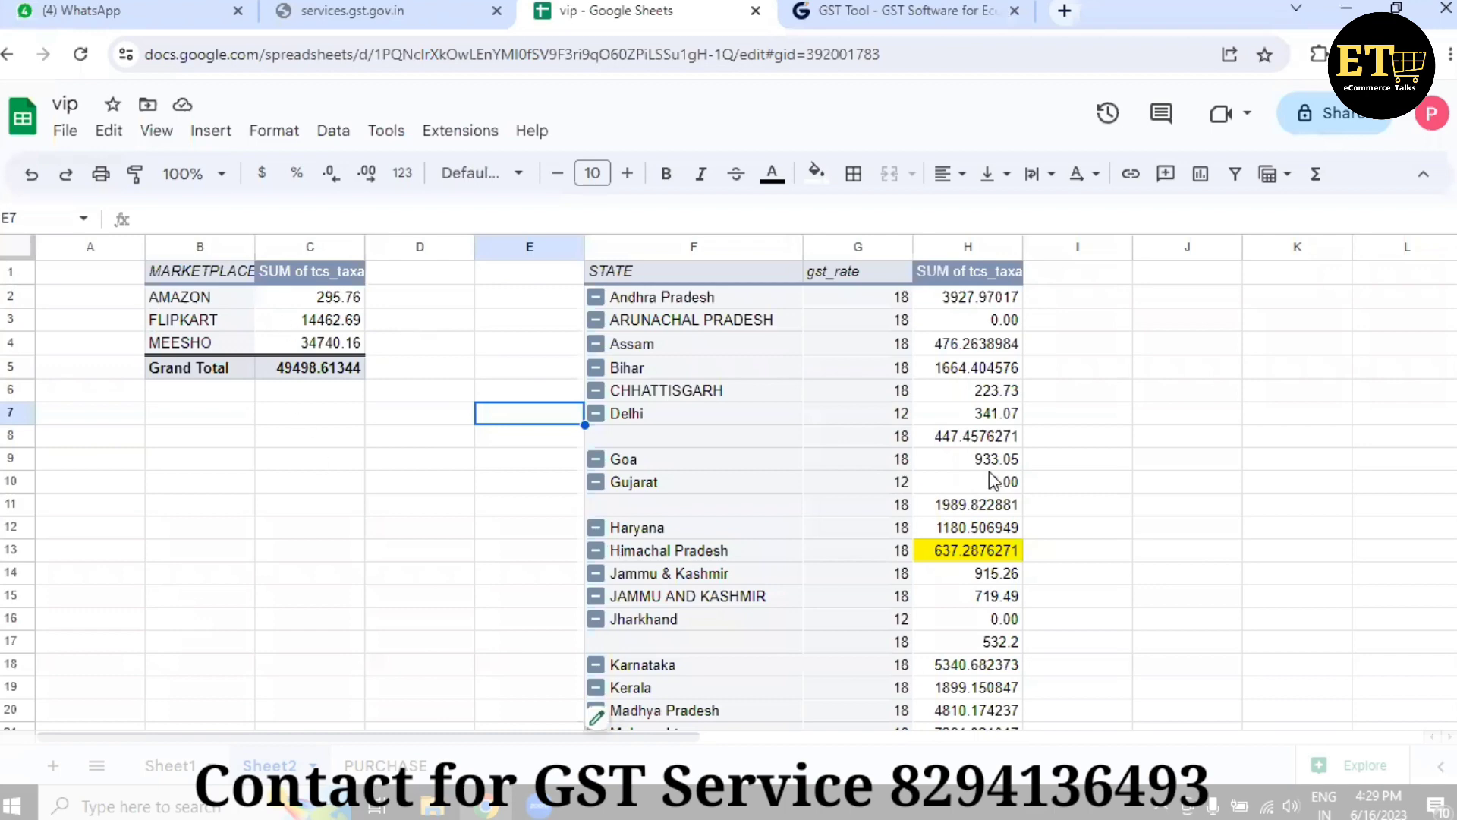
- Look over the marketplace and state-wise sales summaries in the spreadsheet, and switch to the GST Tool website
scroll(830, 471, down, 6)
scroll(911, 522, up, 6)
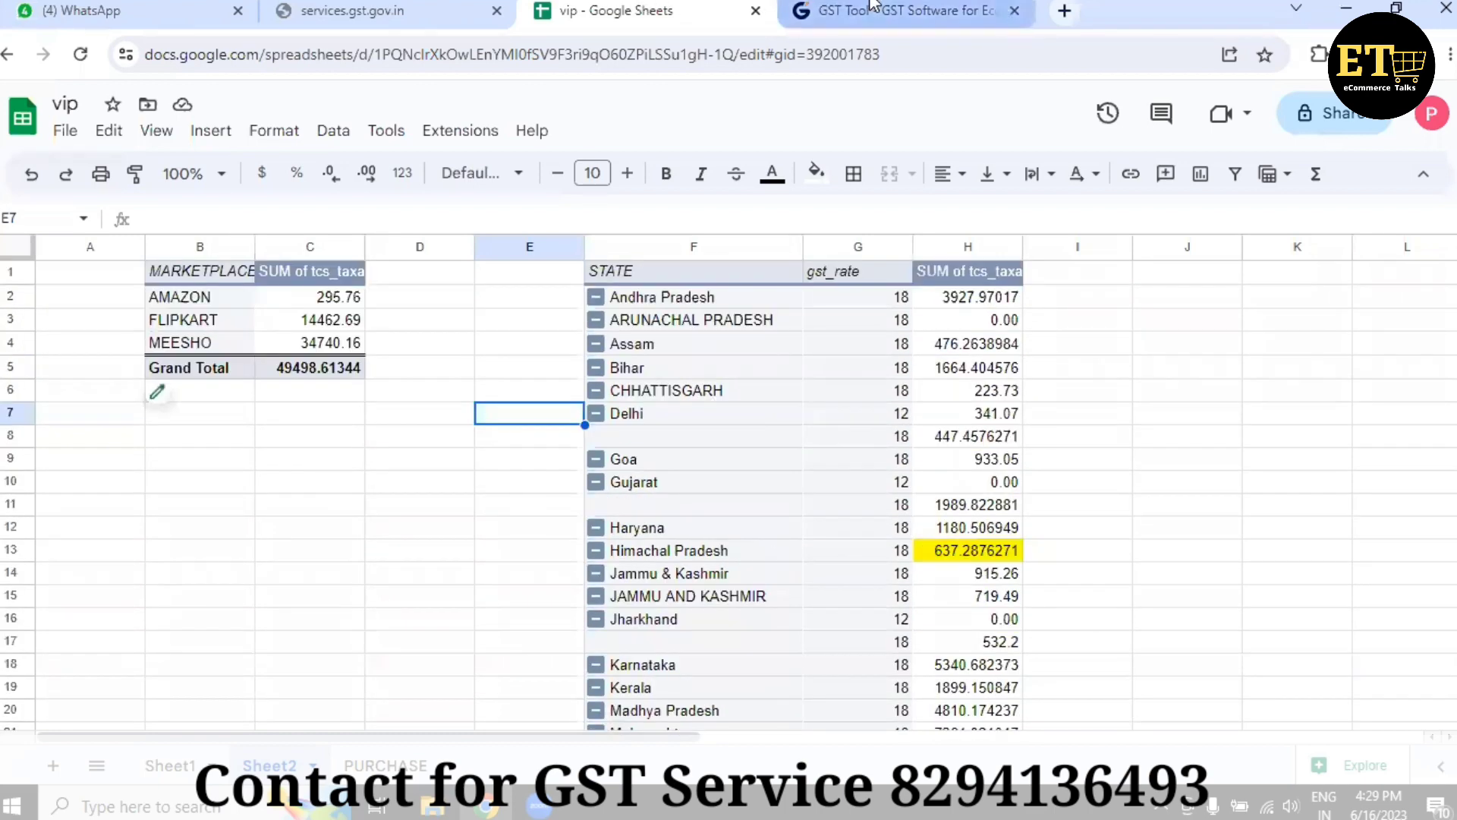
click(873, 9)
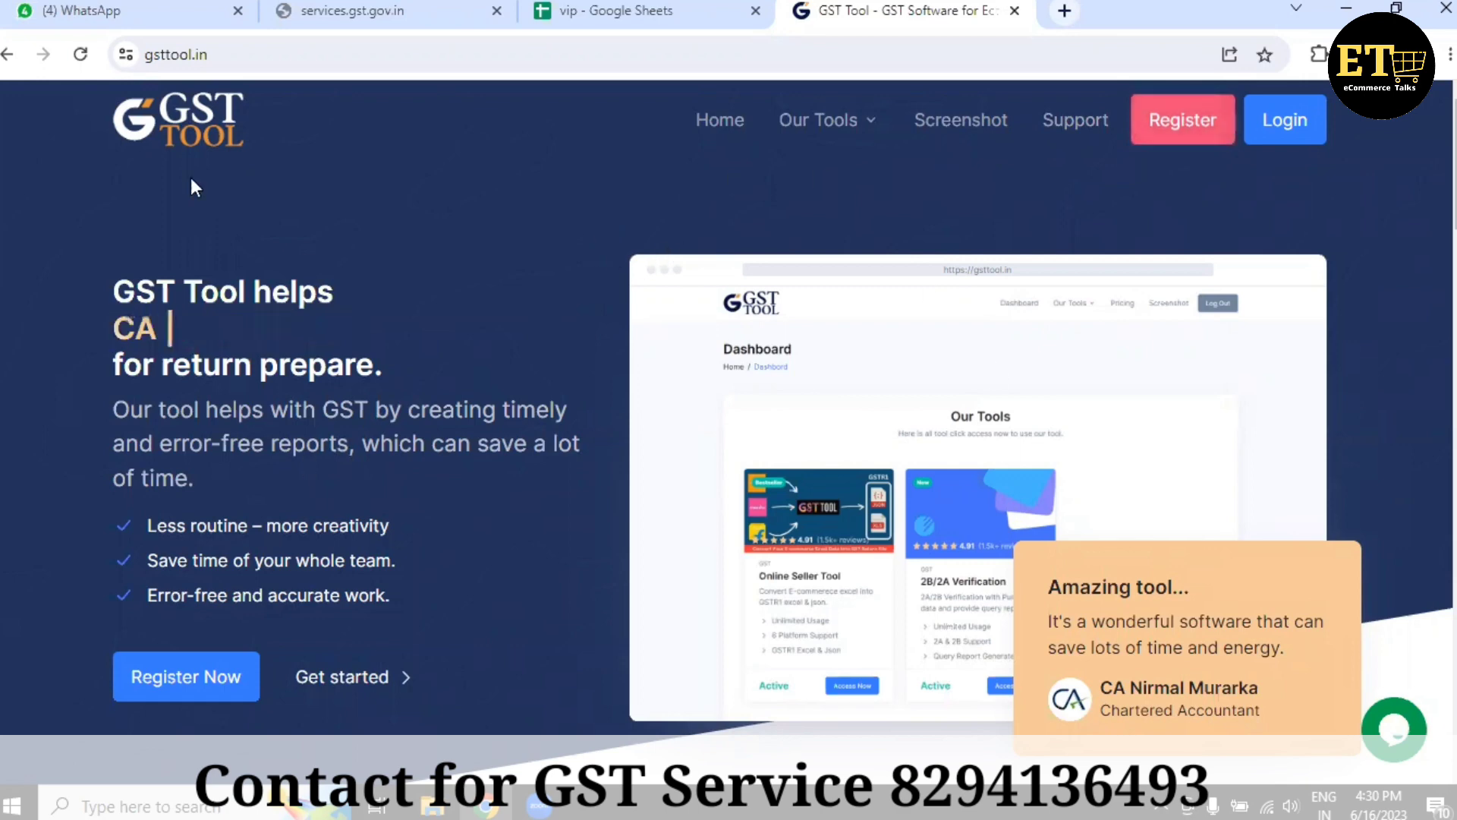
- View the GST Tool registration form, return to the main page and log in to the existing account
click(1233, 140)
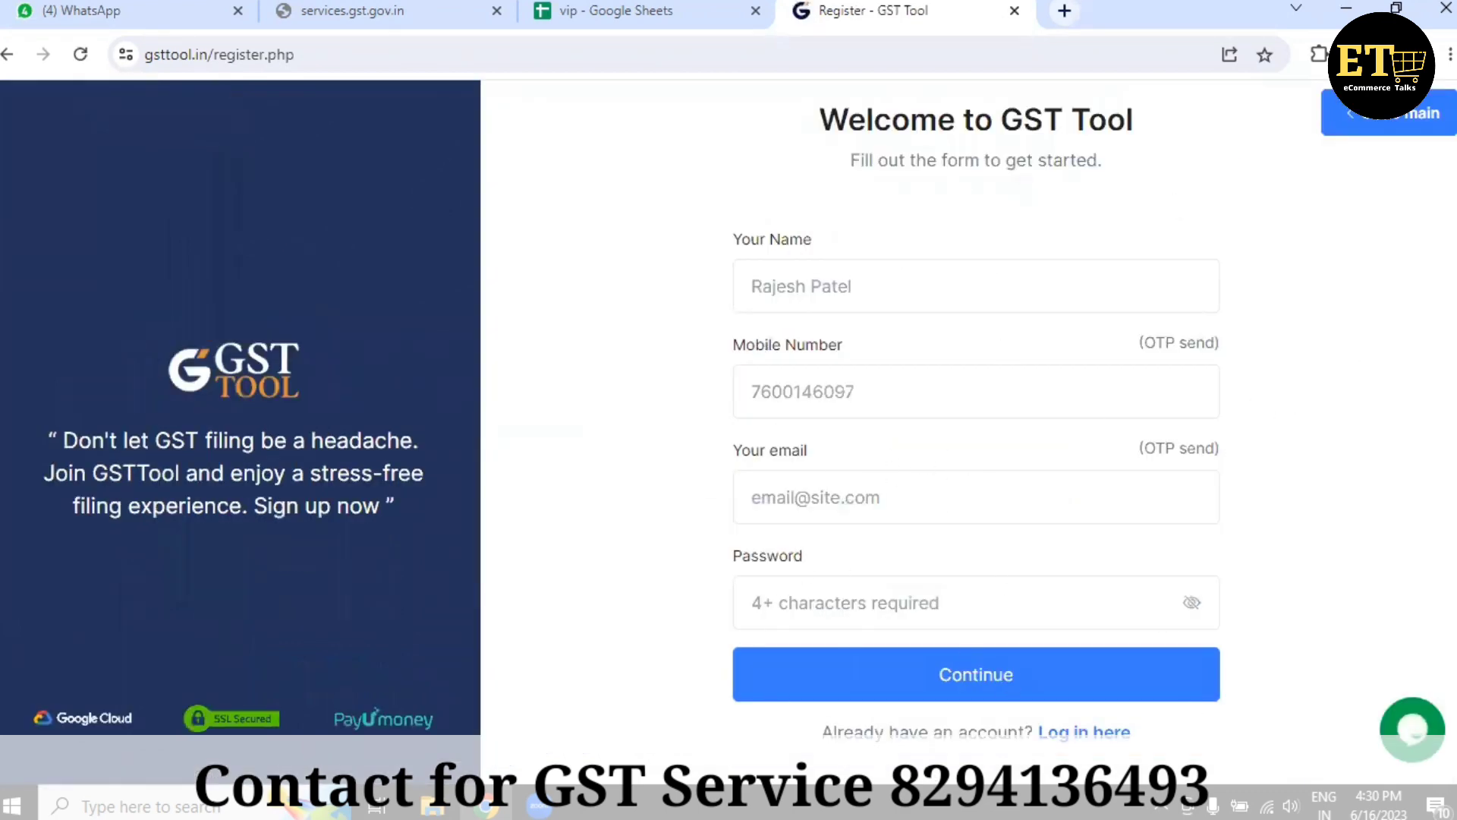
click(1409, 114)
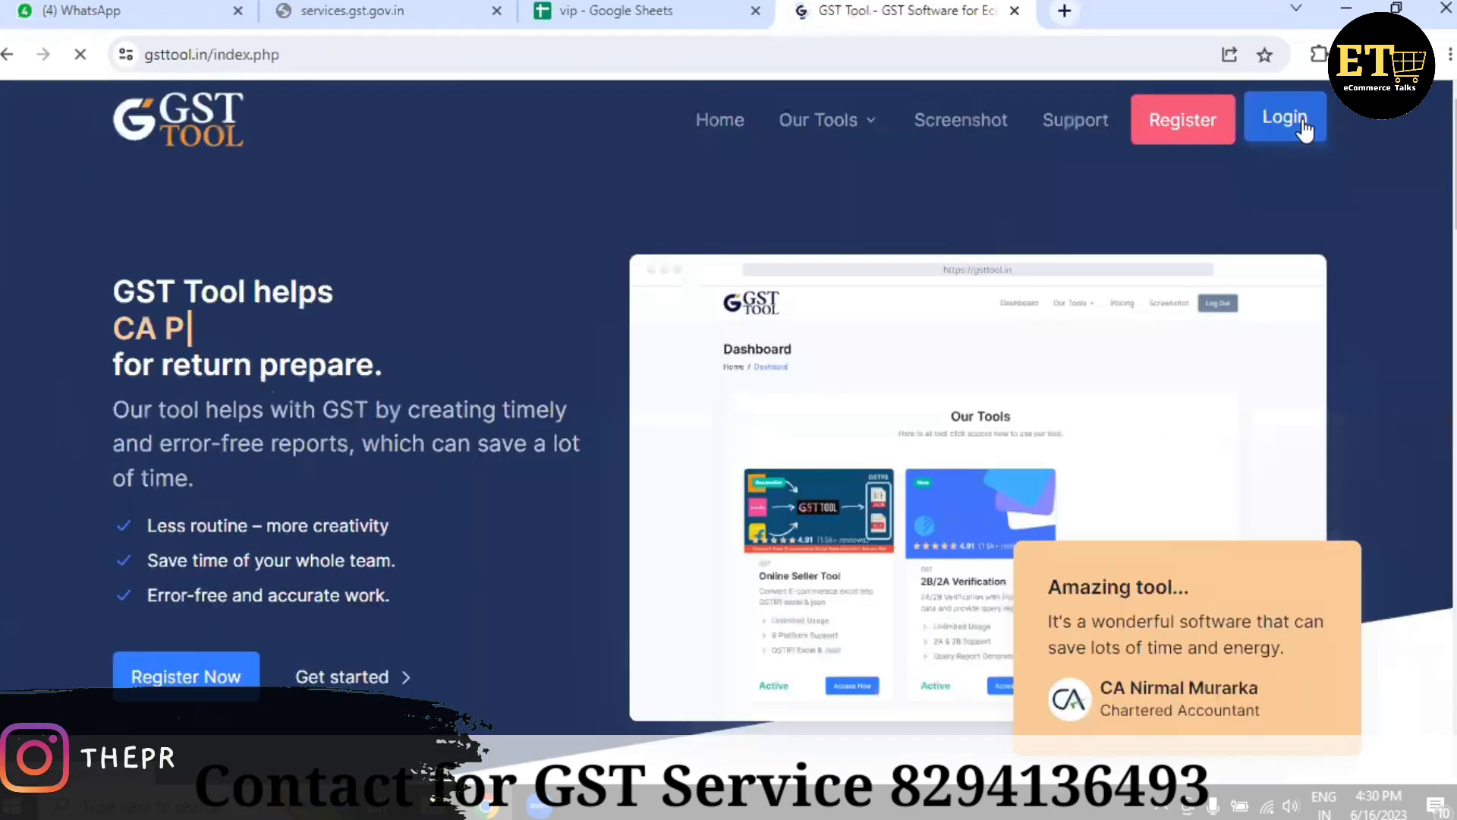
click(1302, 129)
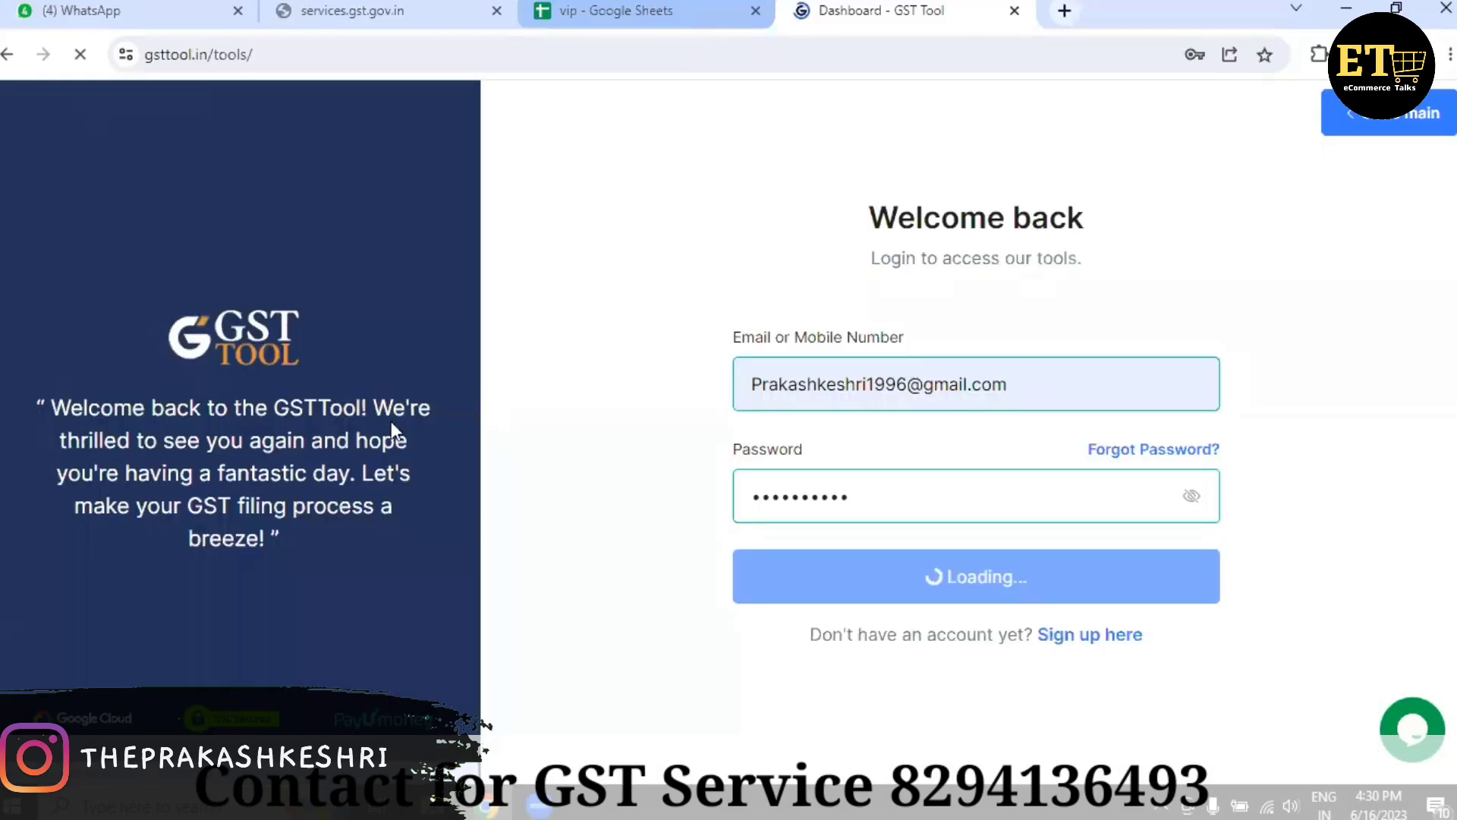
- Check the tools and their remaining days on the dashboard, and open the Online Seller Tool
scroll(252, 295, down, 4)
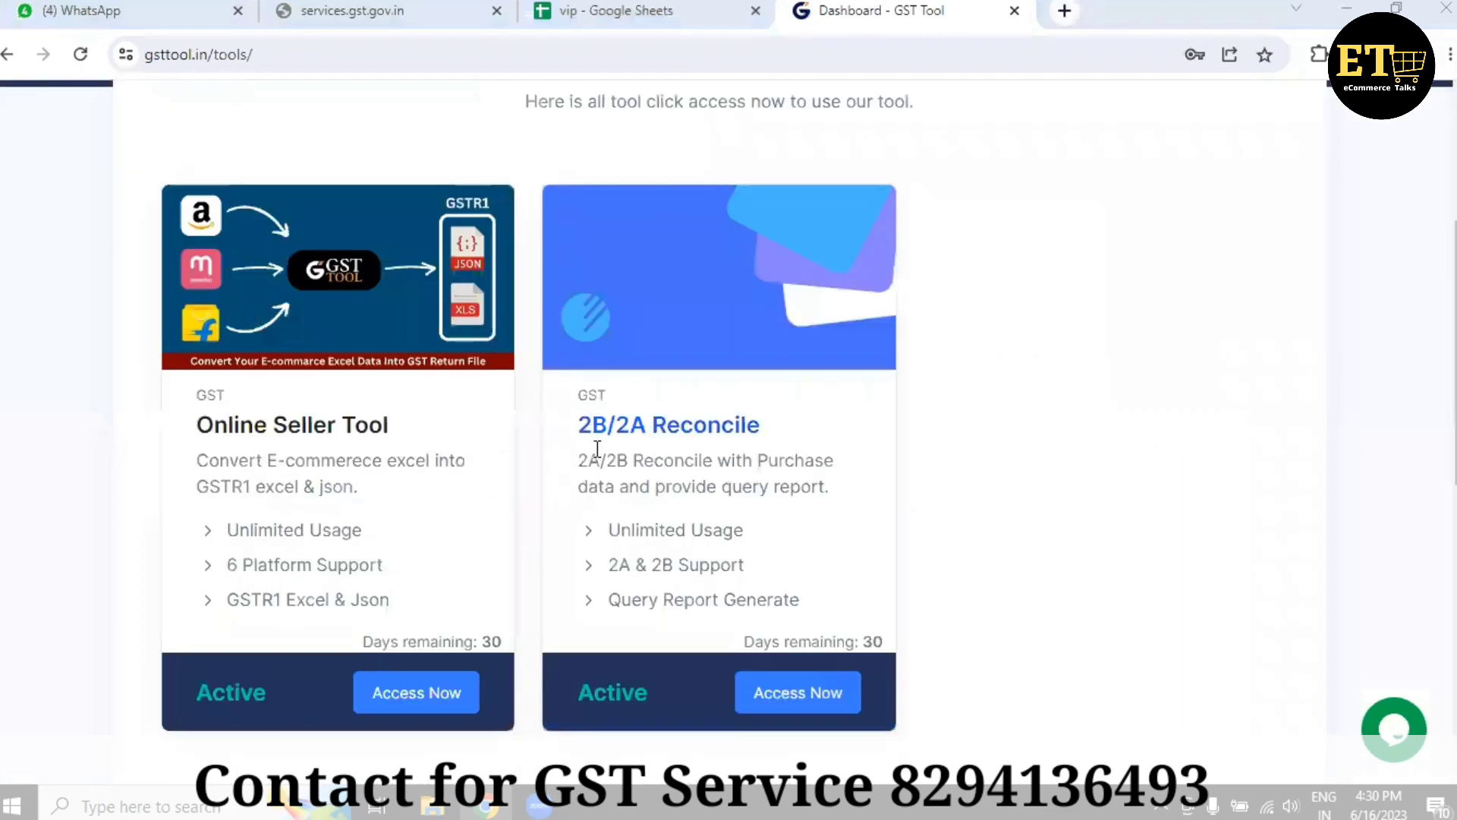
scroll(144, 365, up, 4)
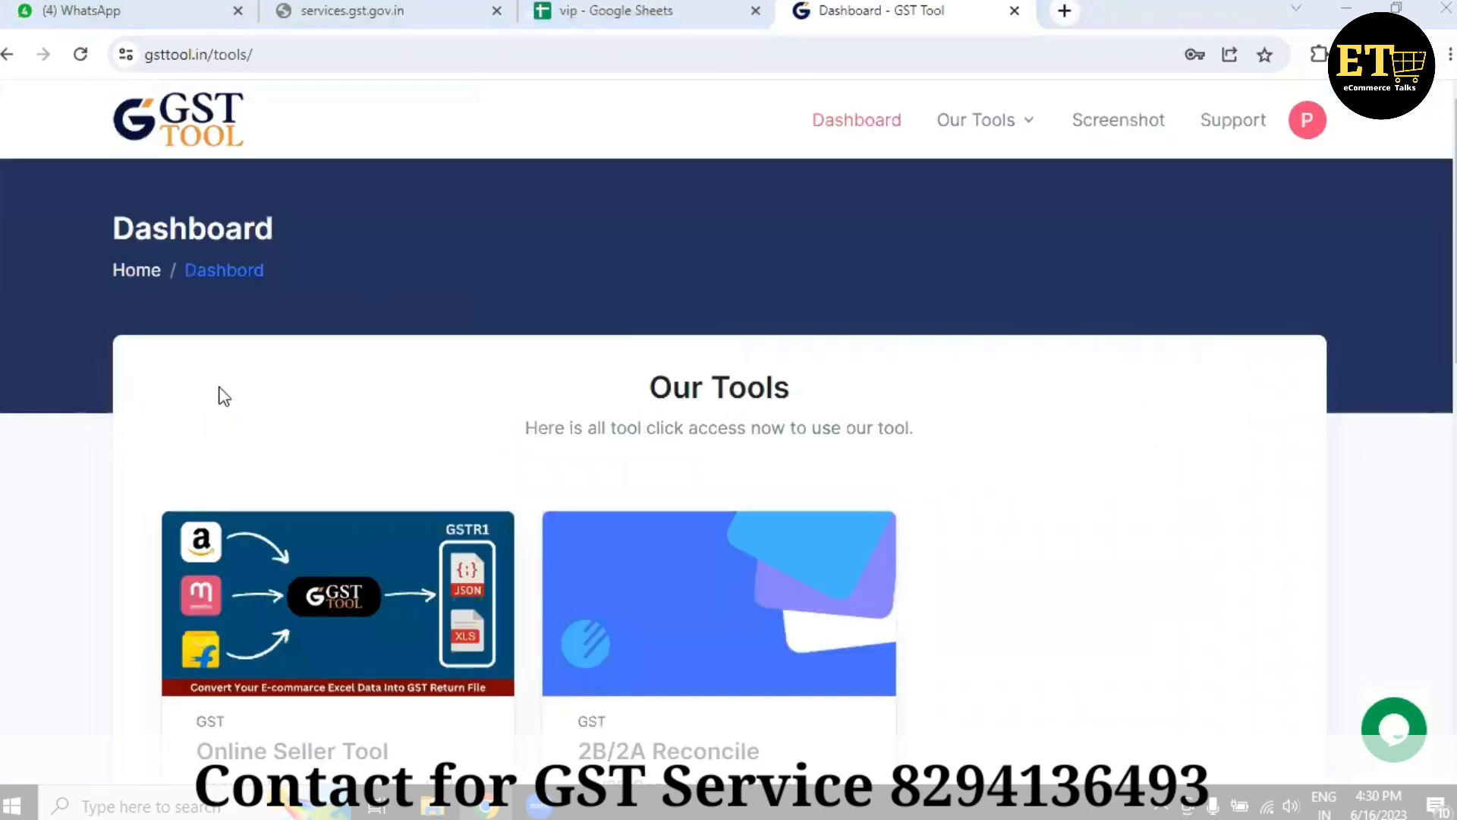
scroll(201, 583, down, 5)
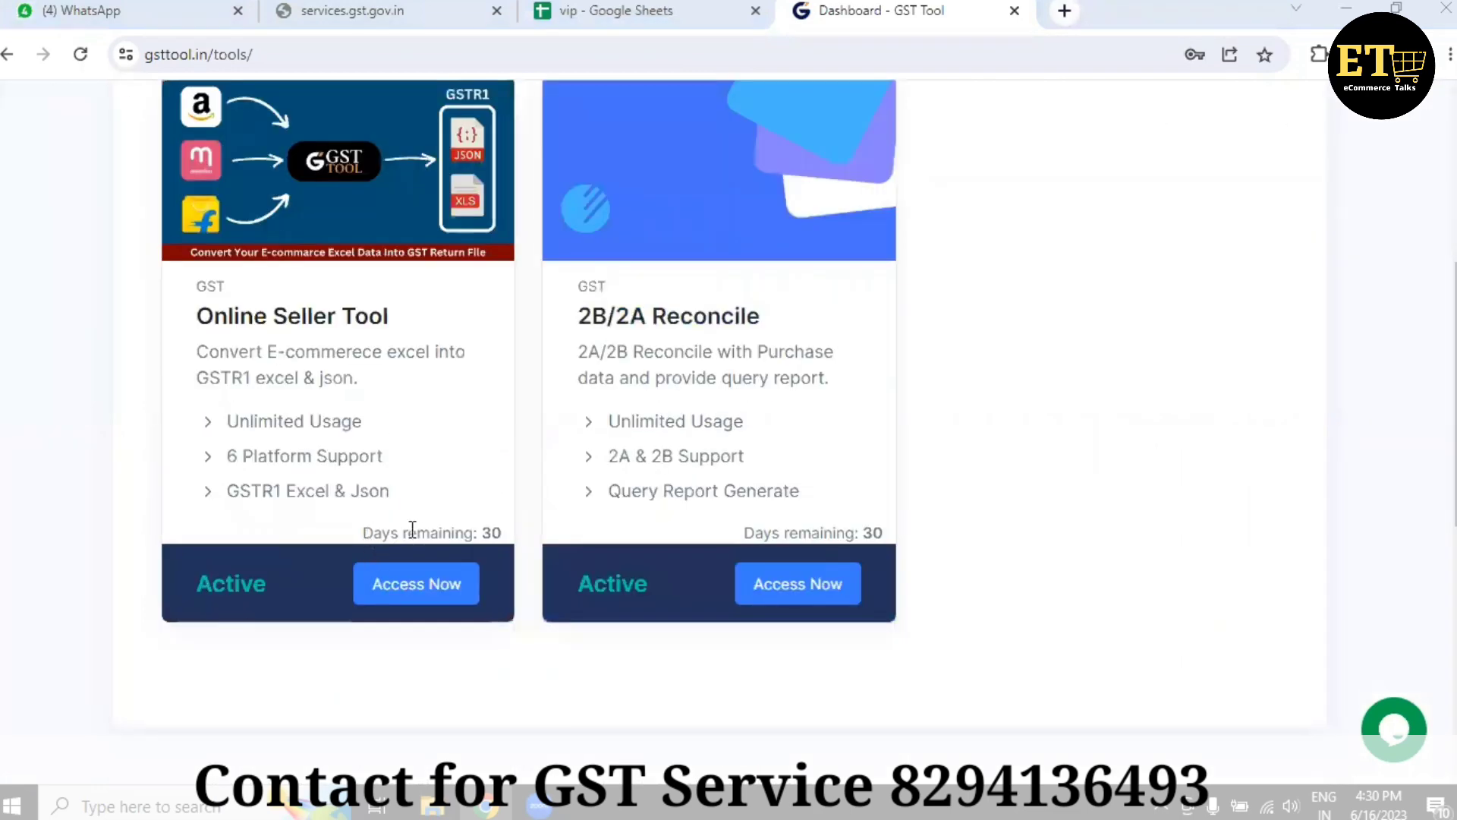
triple_click(508, 526)
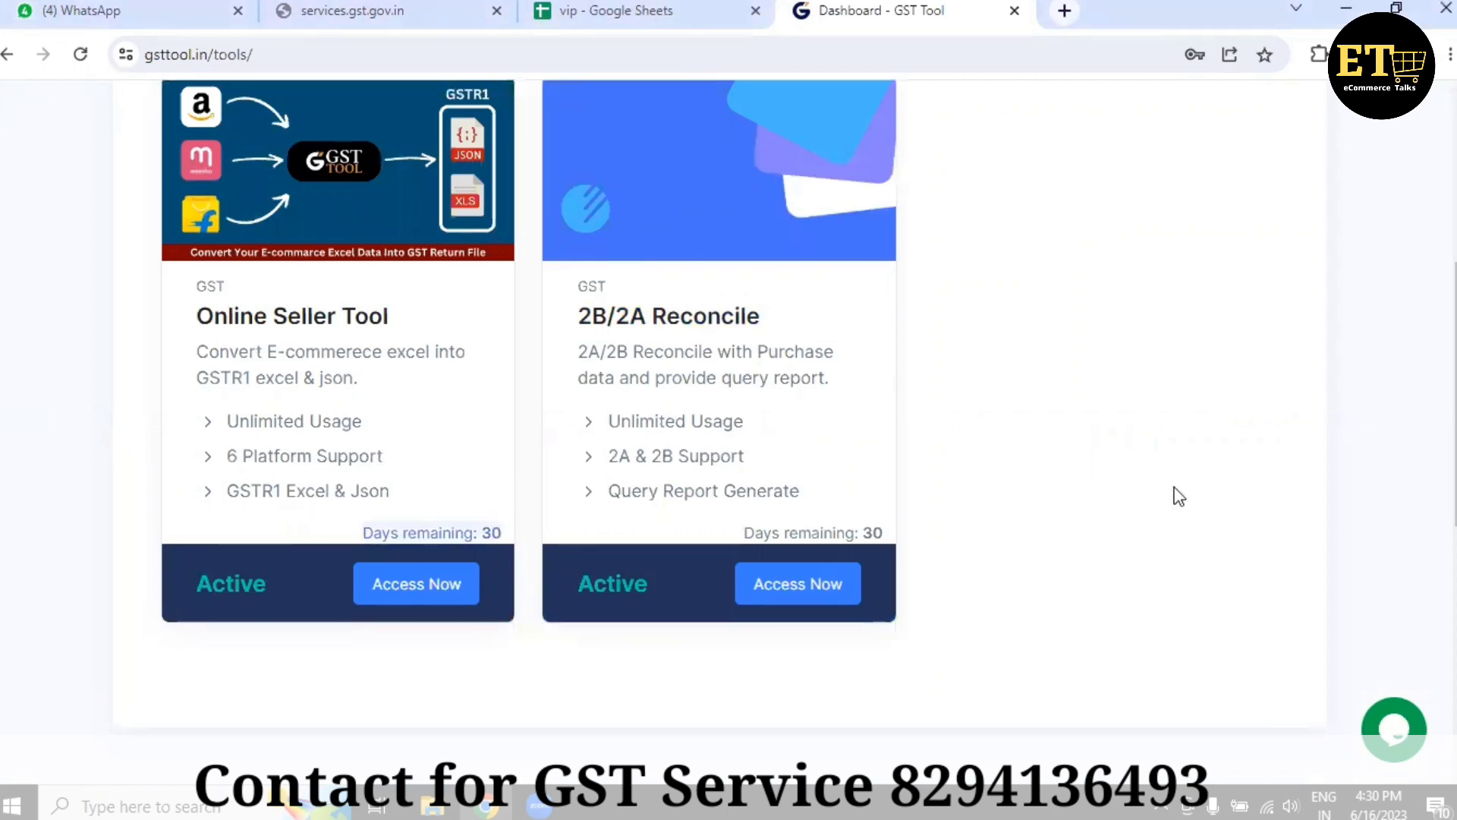
scroll(240, 376, down, 4)
scroll(334, 520, up, 3)
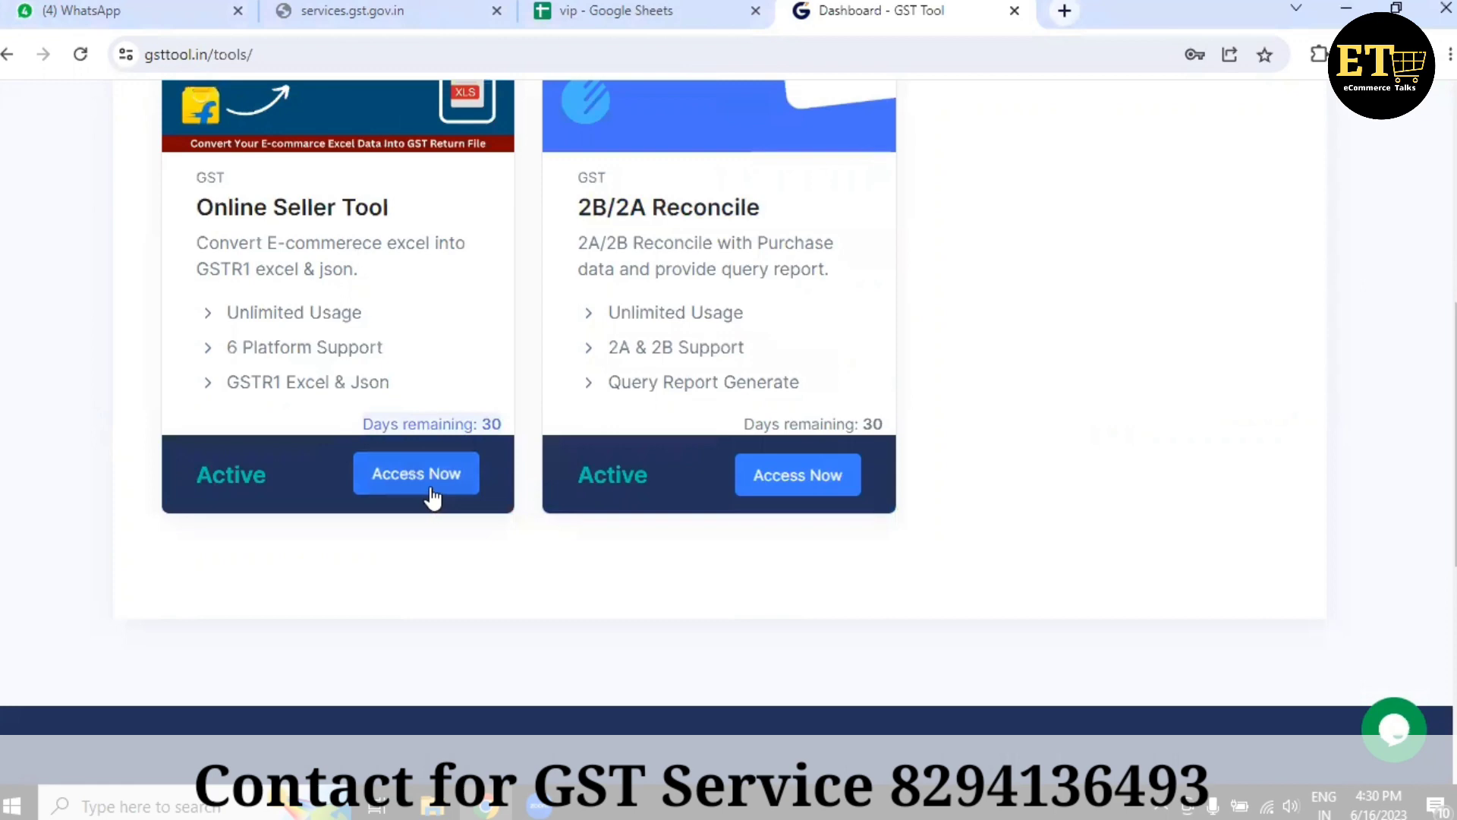
click(426, 487)
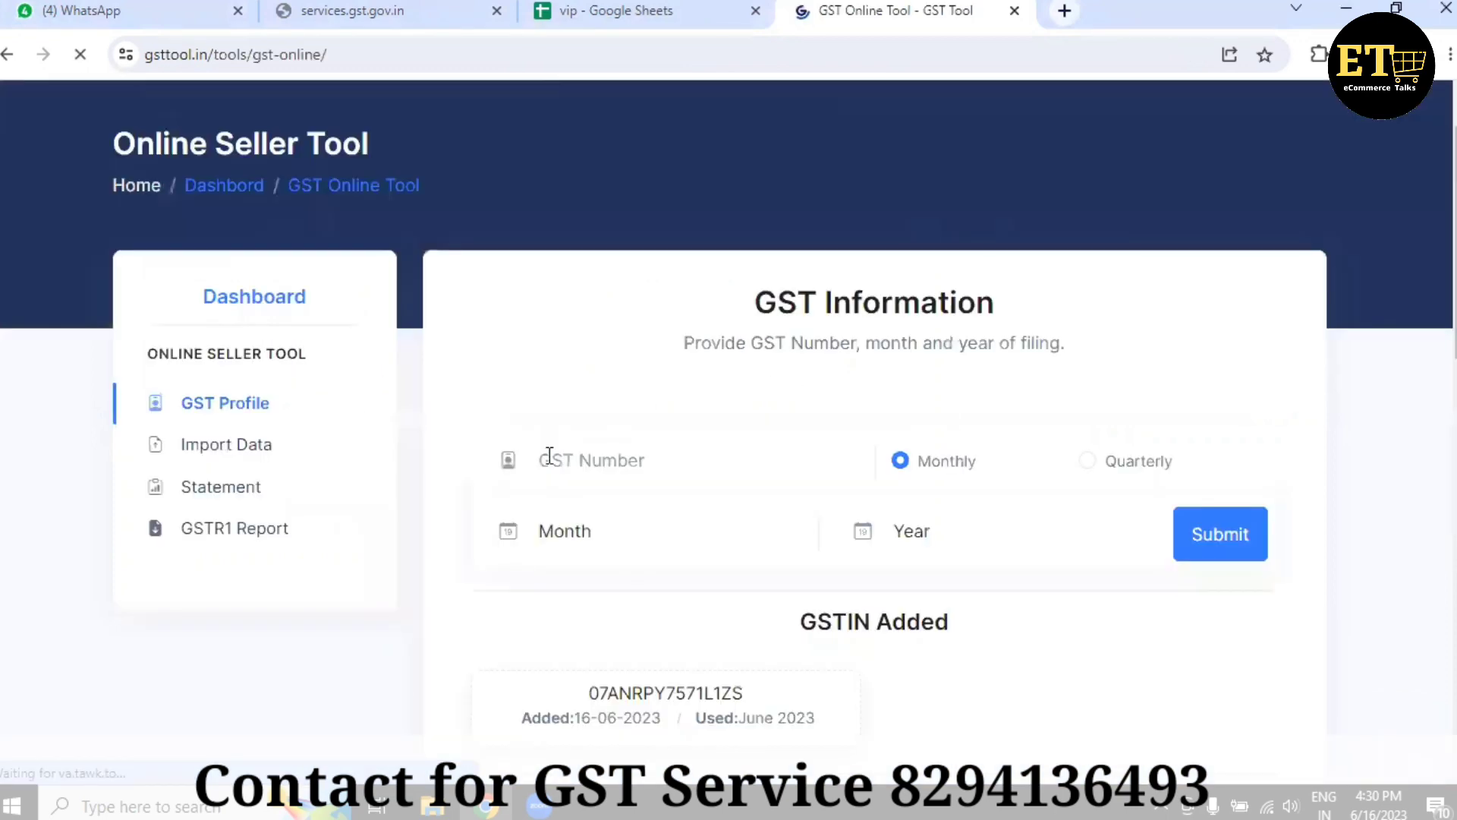
- Submit the GST information with the business's GST number, monthly filing, month May and year 2023
click(576, 434)
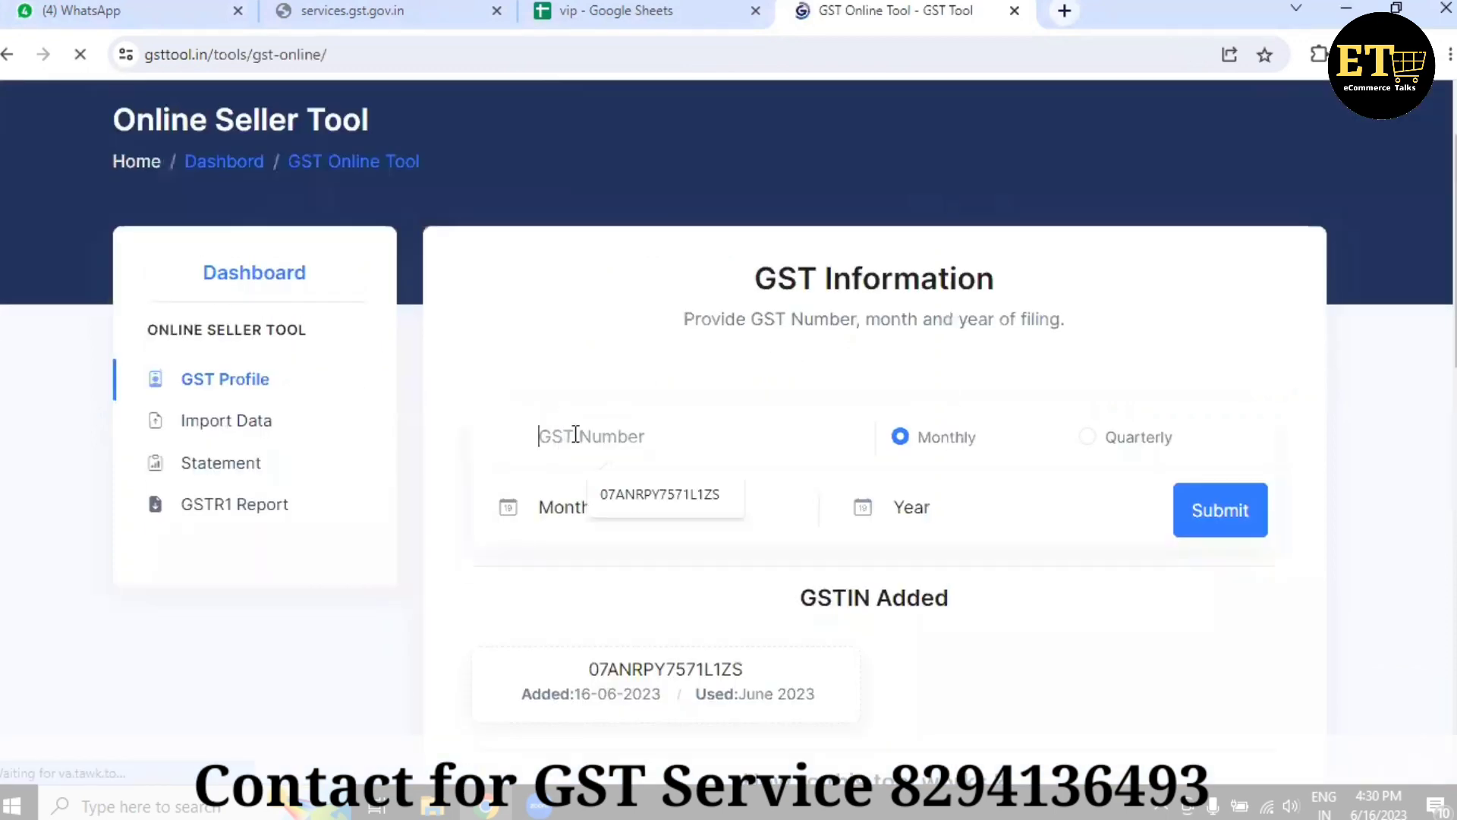
click(633, 497)
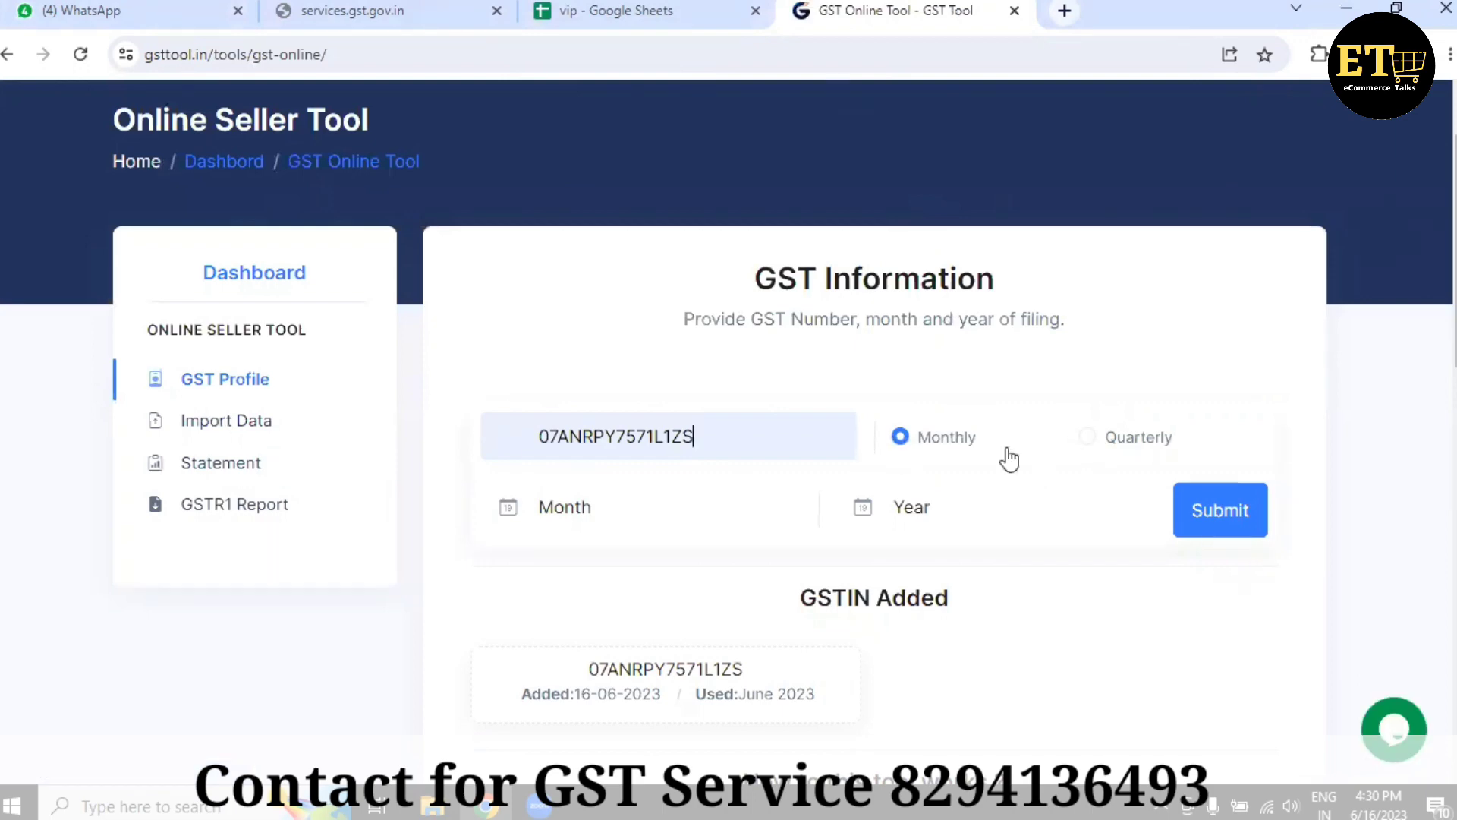
click(586, 514)
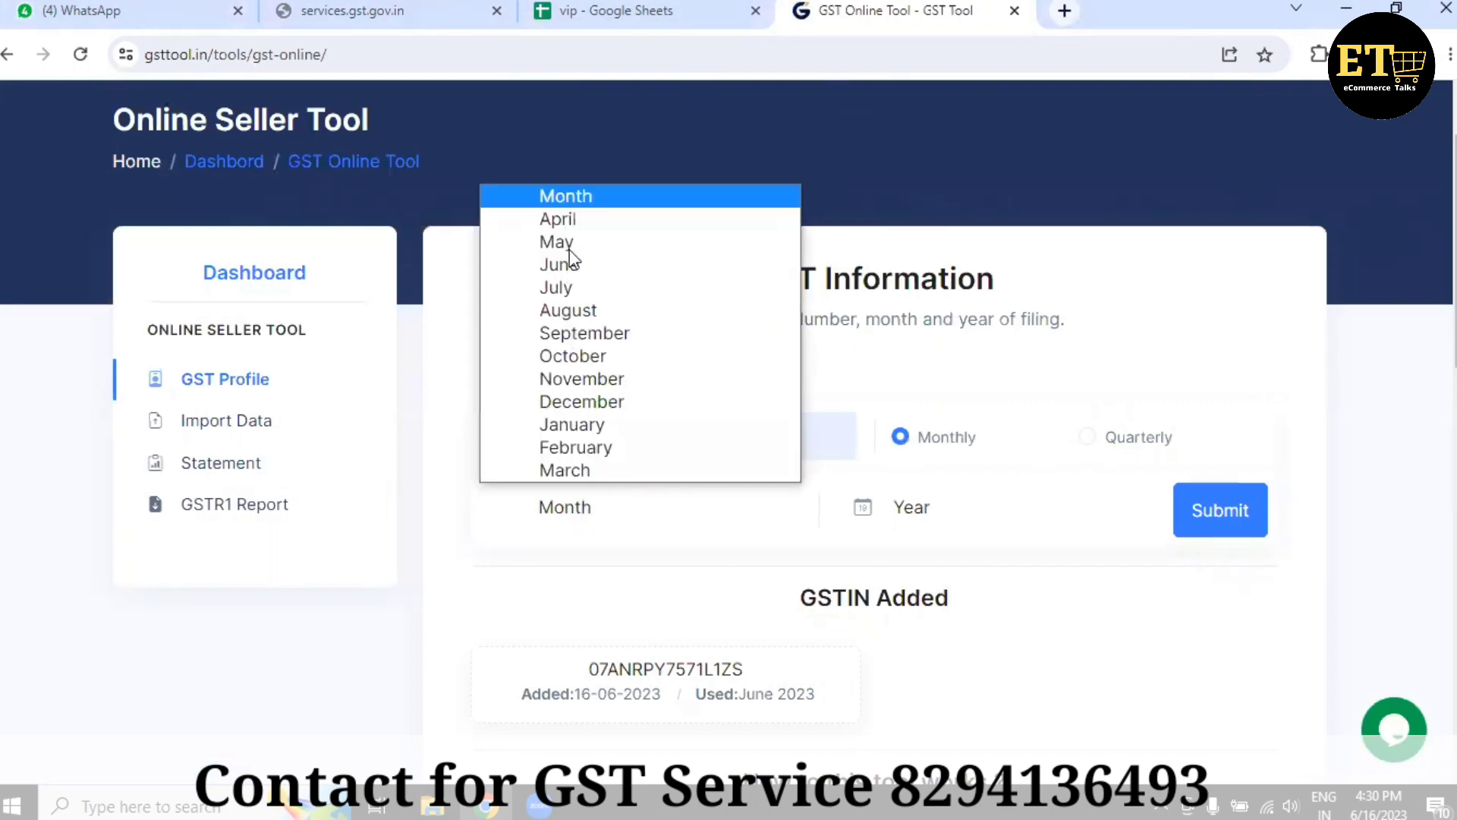
click(973, 504)
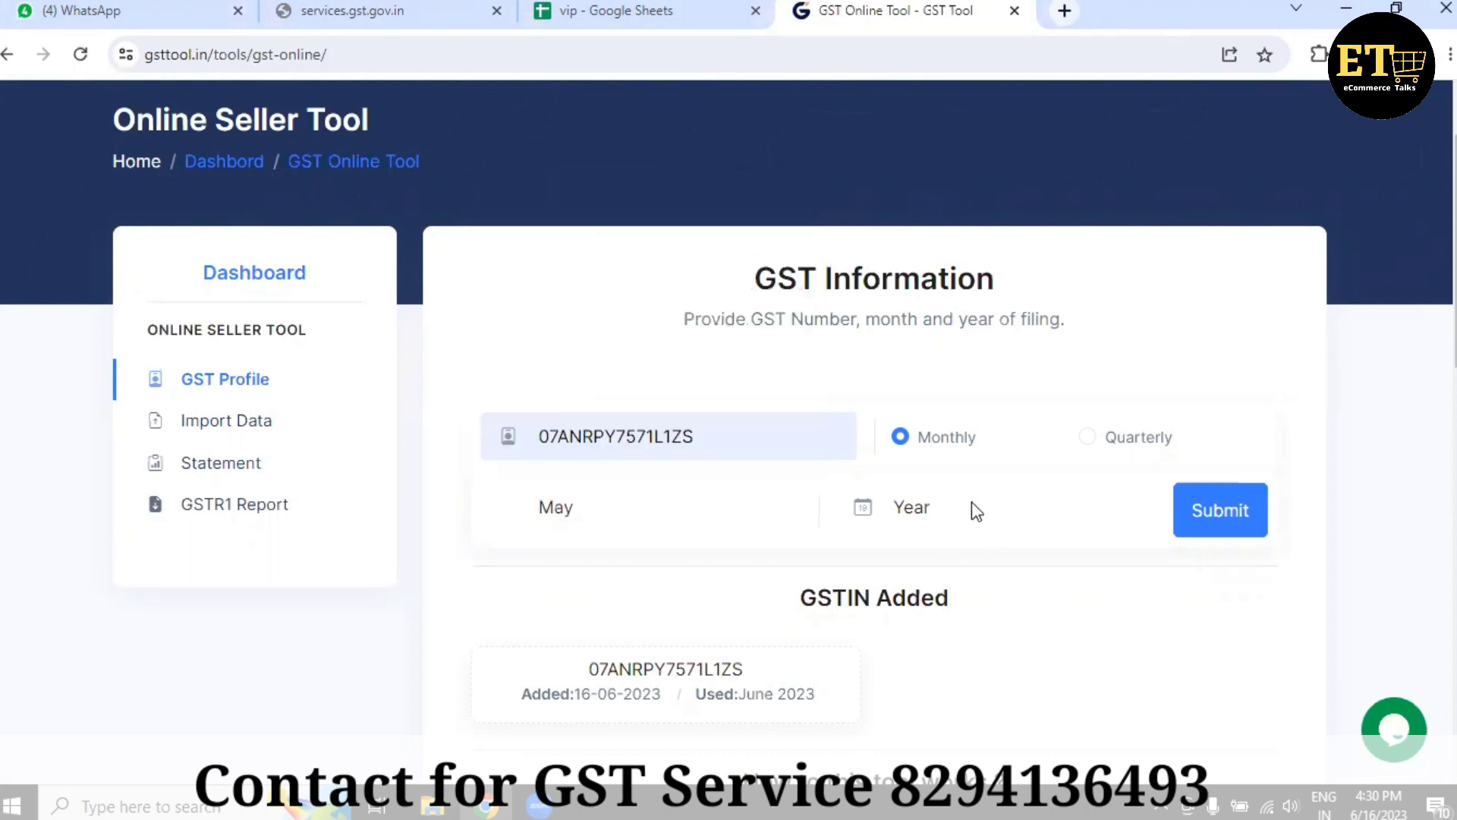
click(944, 570)
click(1250, 516)
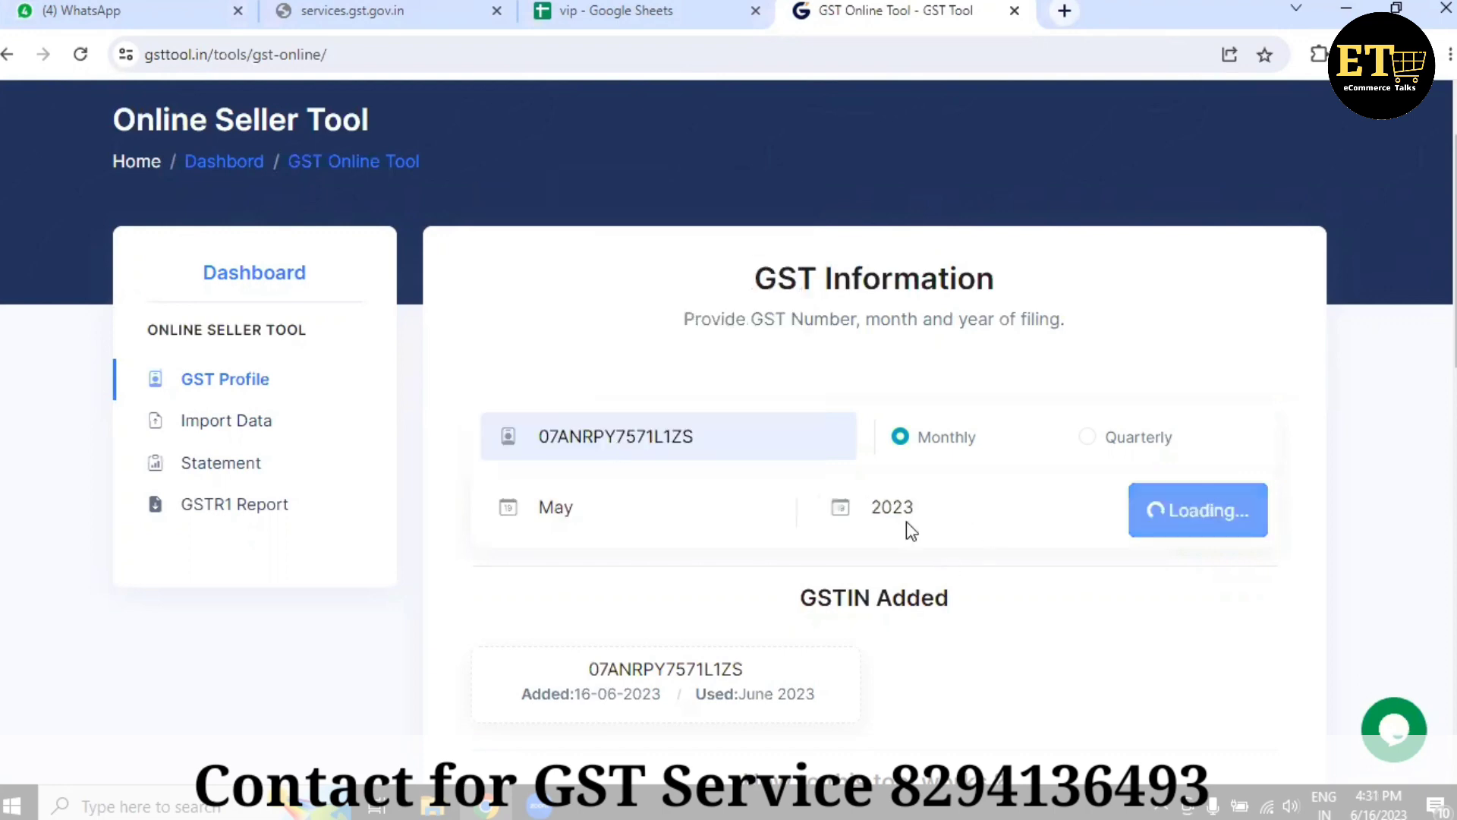
- Check the current GST profile's state and period, and open its data import page to review the supported portals
scroll(450, 379, down, 3)
drag(471, 381, 598, 382)
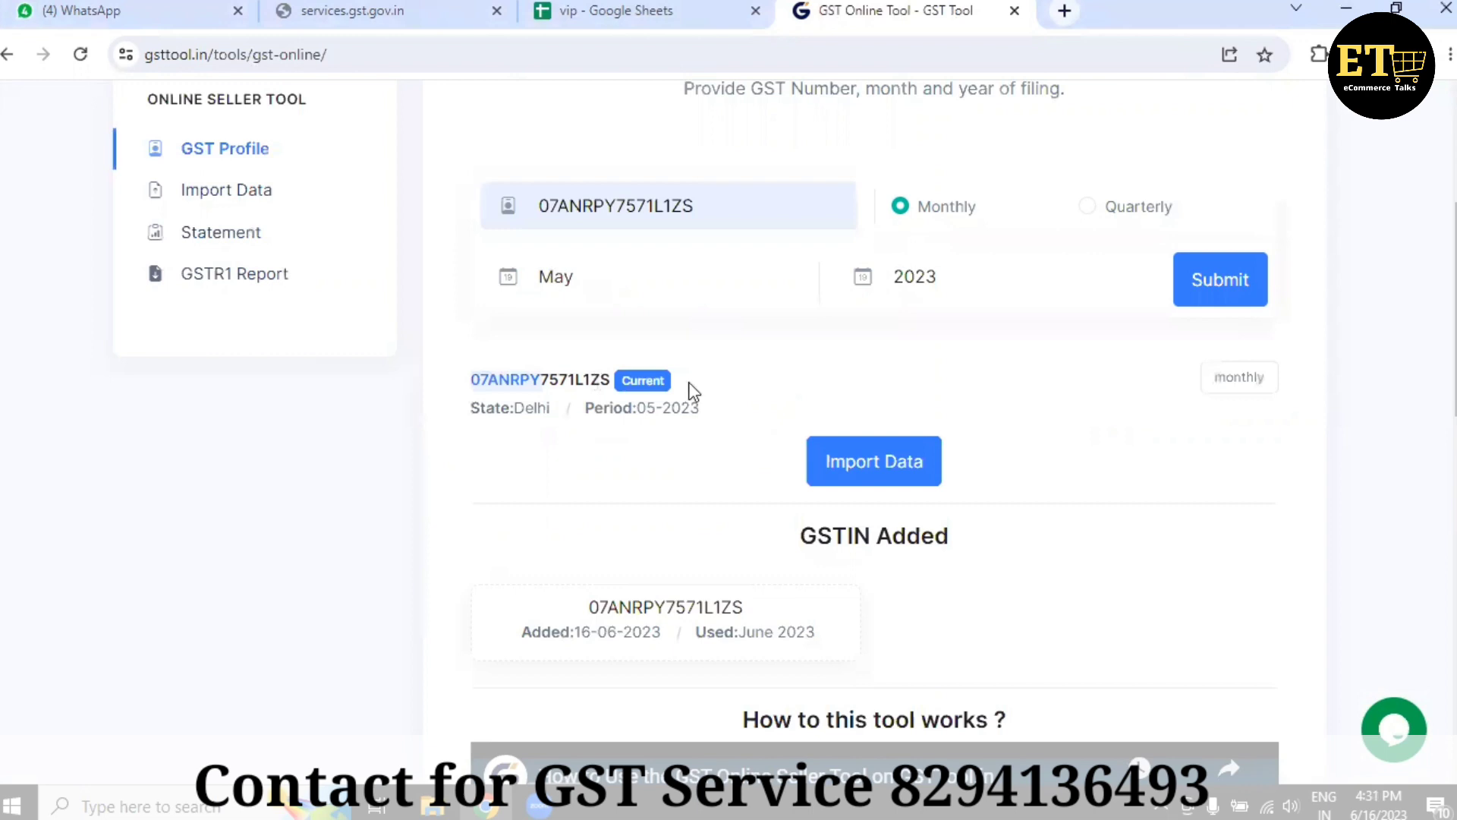
drag(693, 393, 694, 393)
click(475, 408)
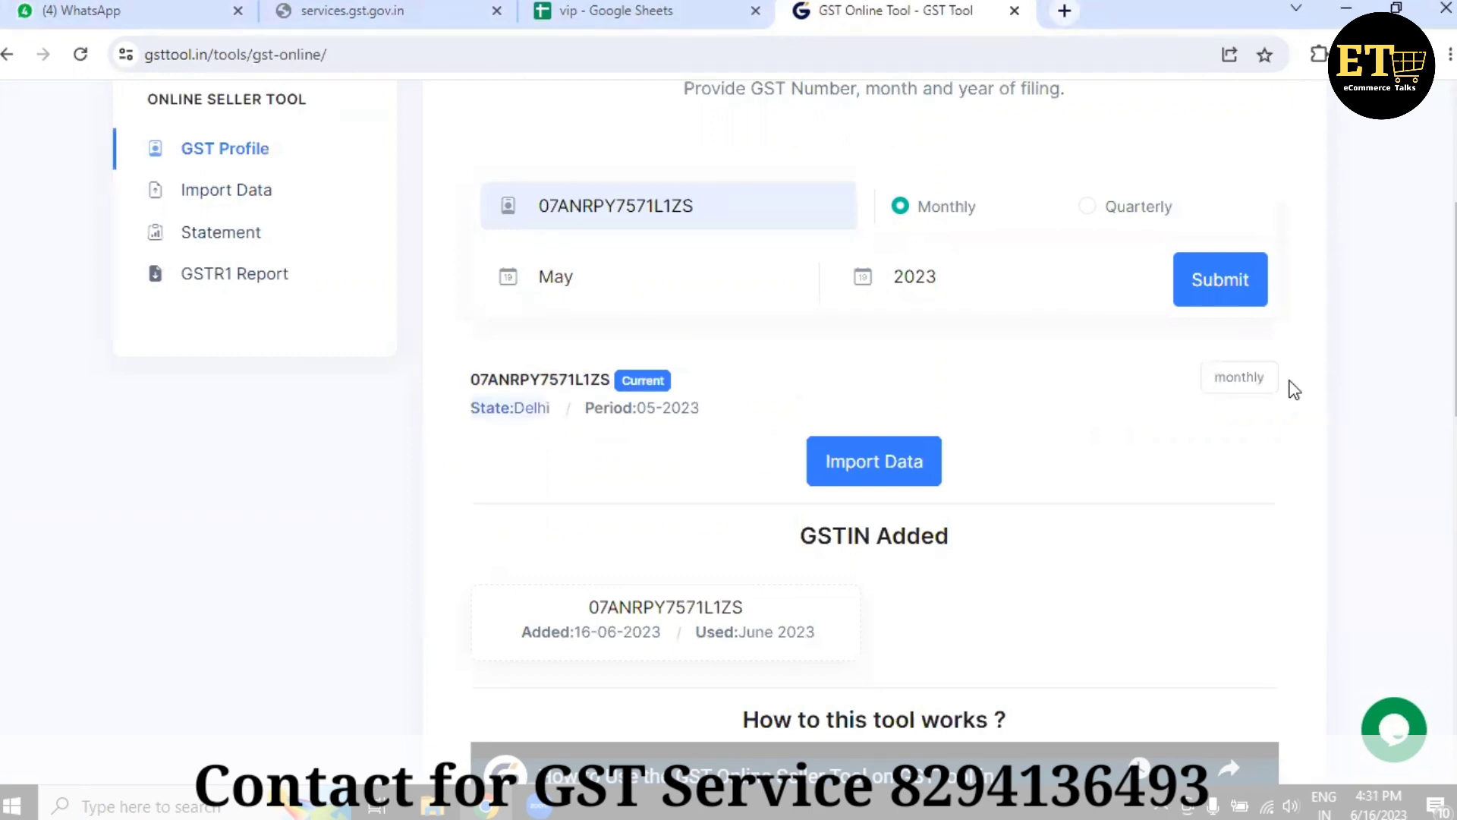
click(865, 469)
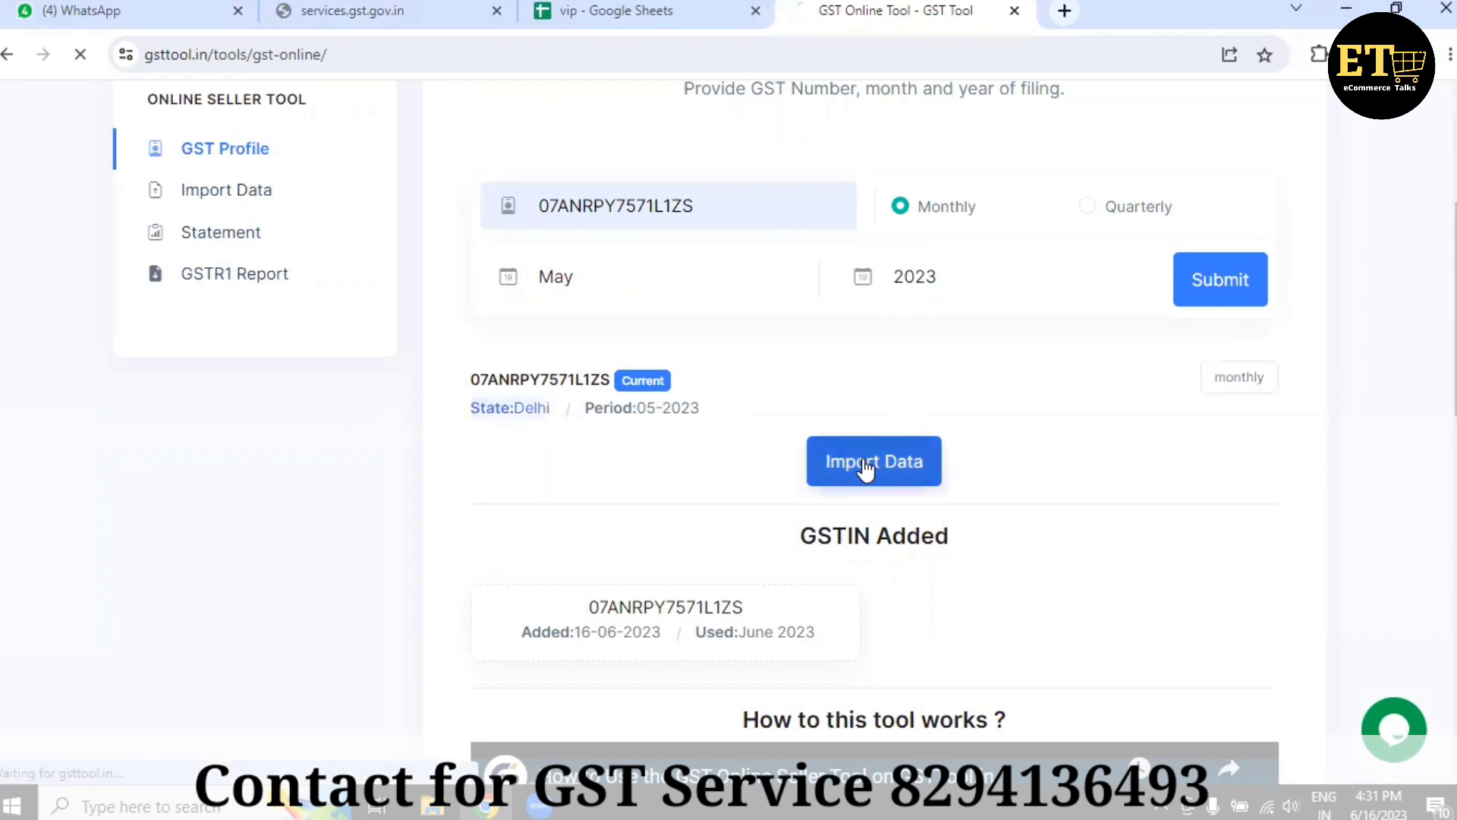
scroll(843, 387, down, 1)
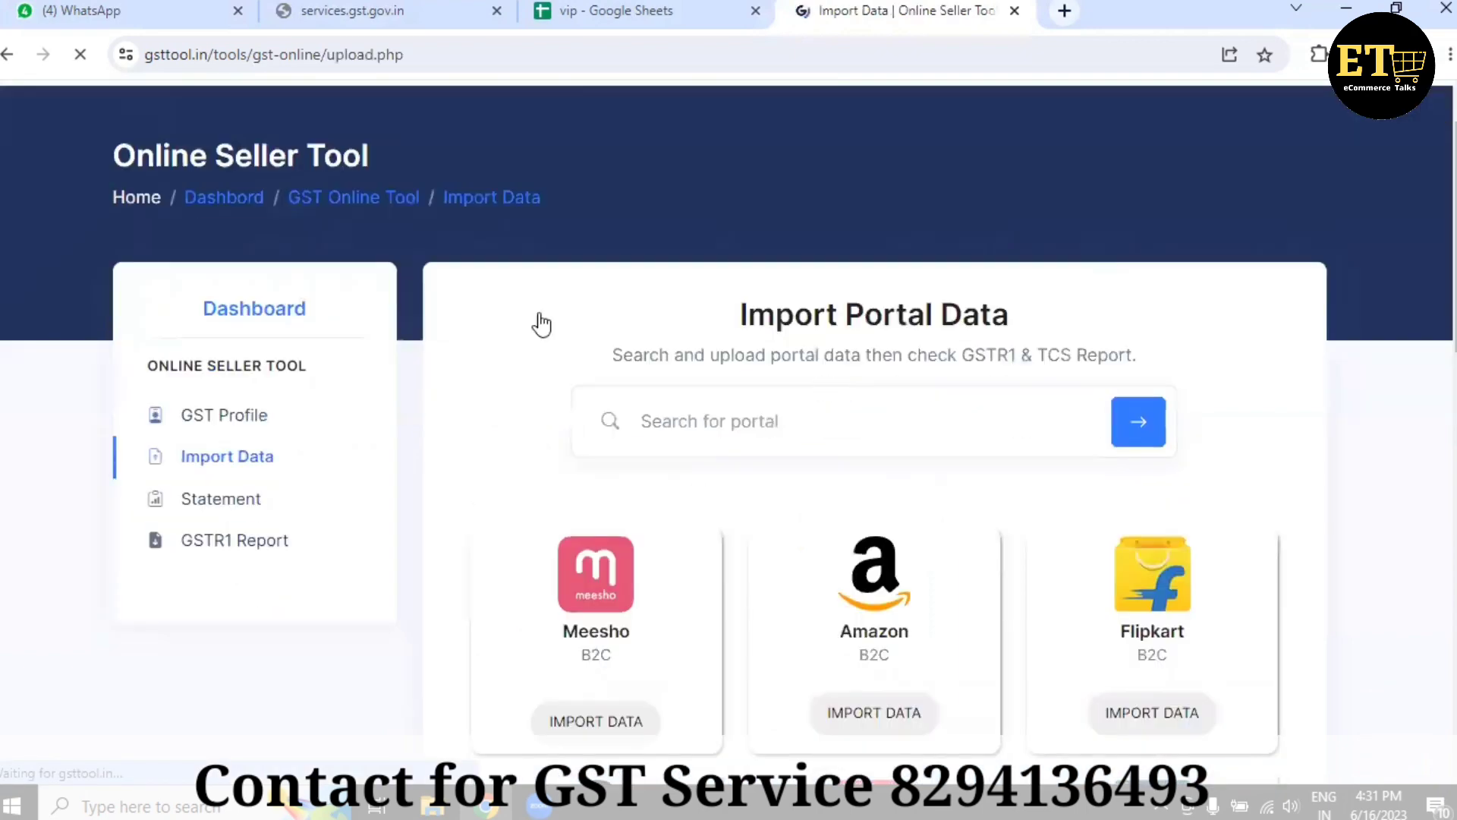
scroll(1094, 417, down, 4)
scroll(1149, 709, down, 5)
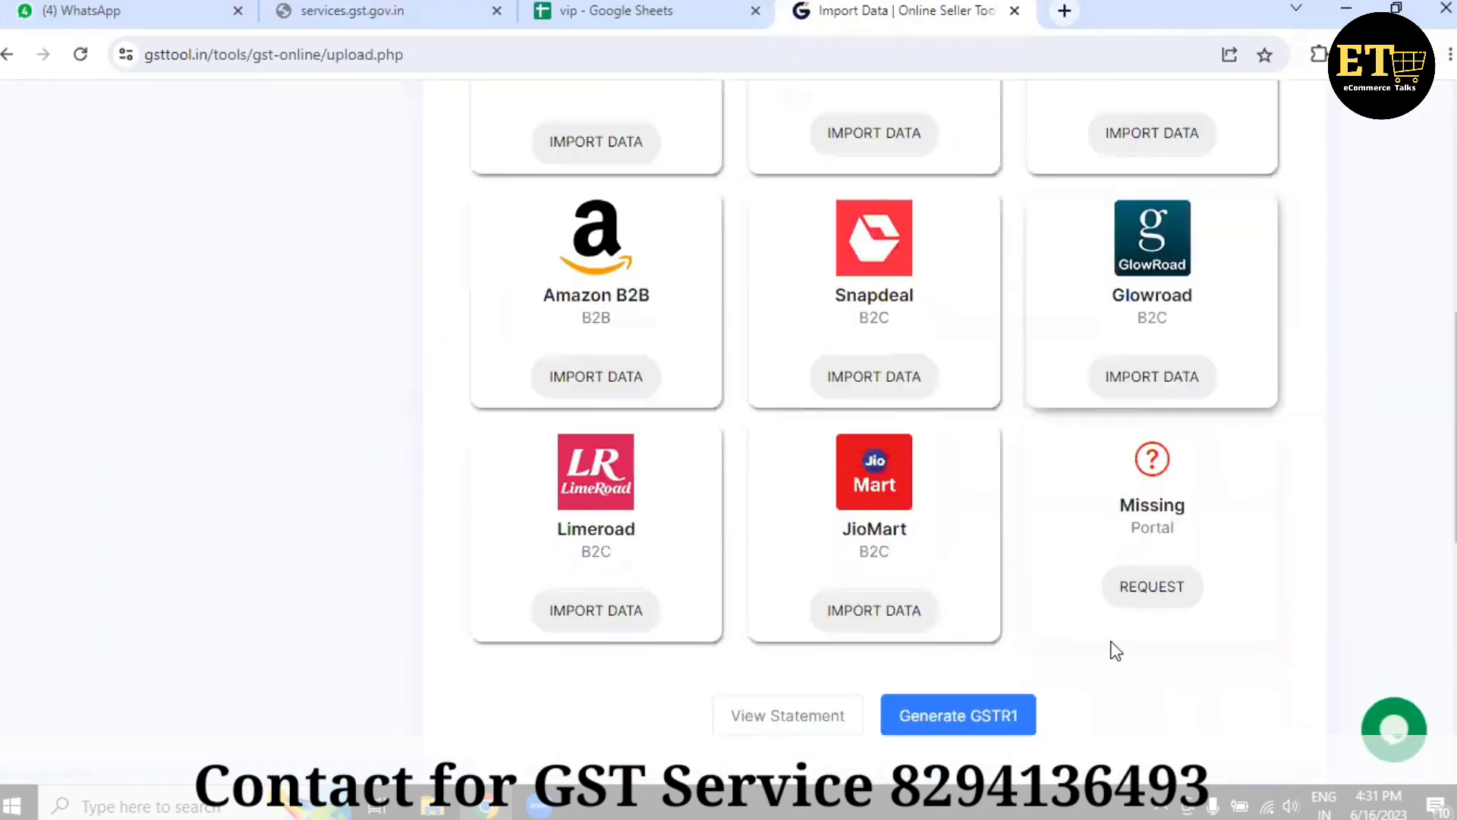
scroll(736, 485, up, 4)
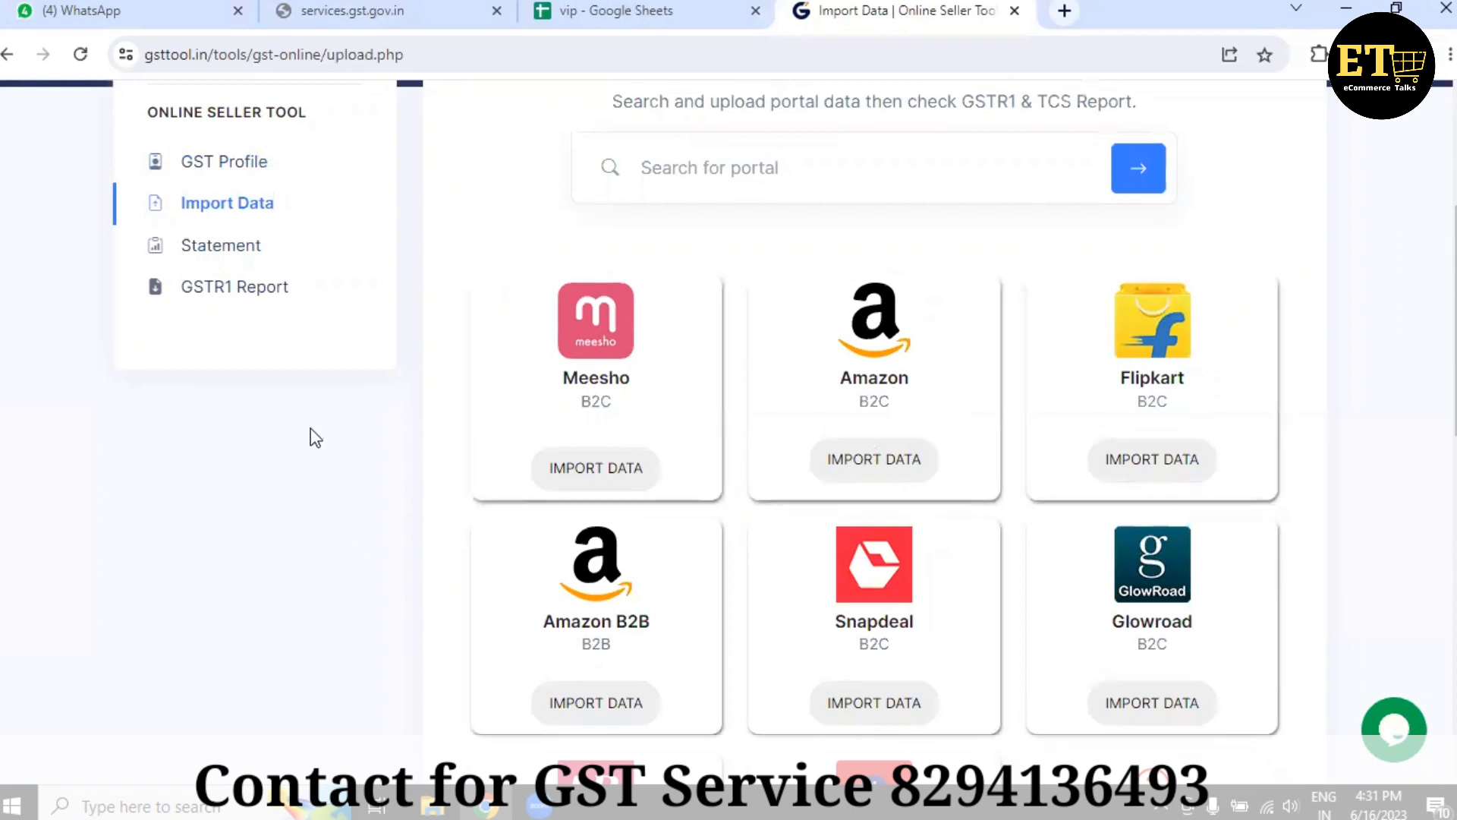
- Glance at the marketplace summary in the spreadsheet, and open the B2C data import for Meesho on GST Tool
key(ctrl+shift+Tab)
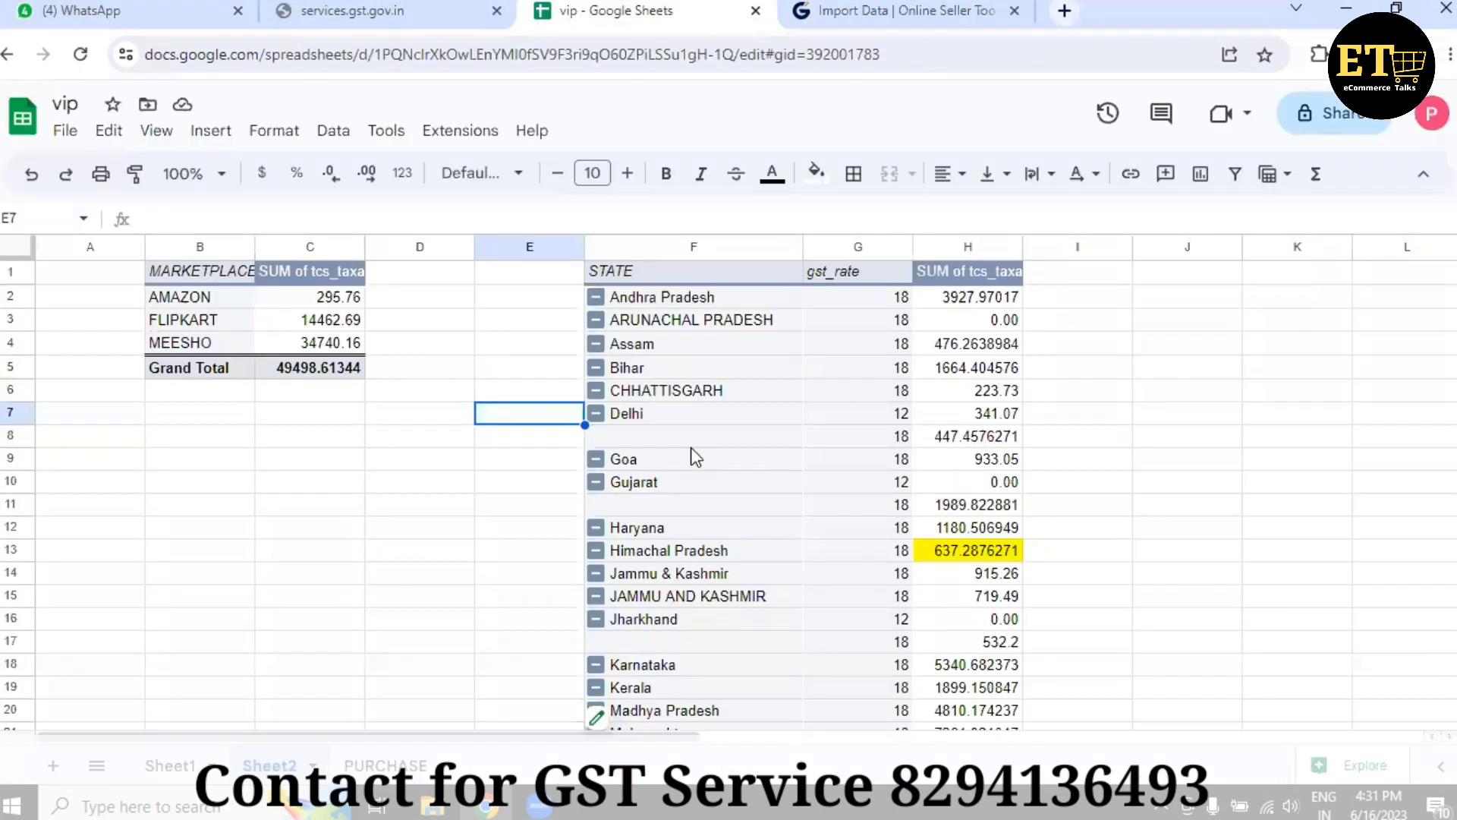
key(ctrl+Tab)
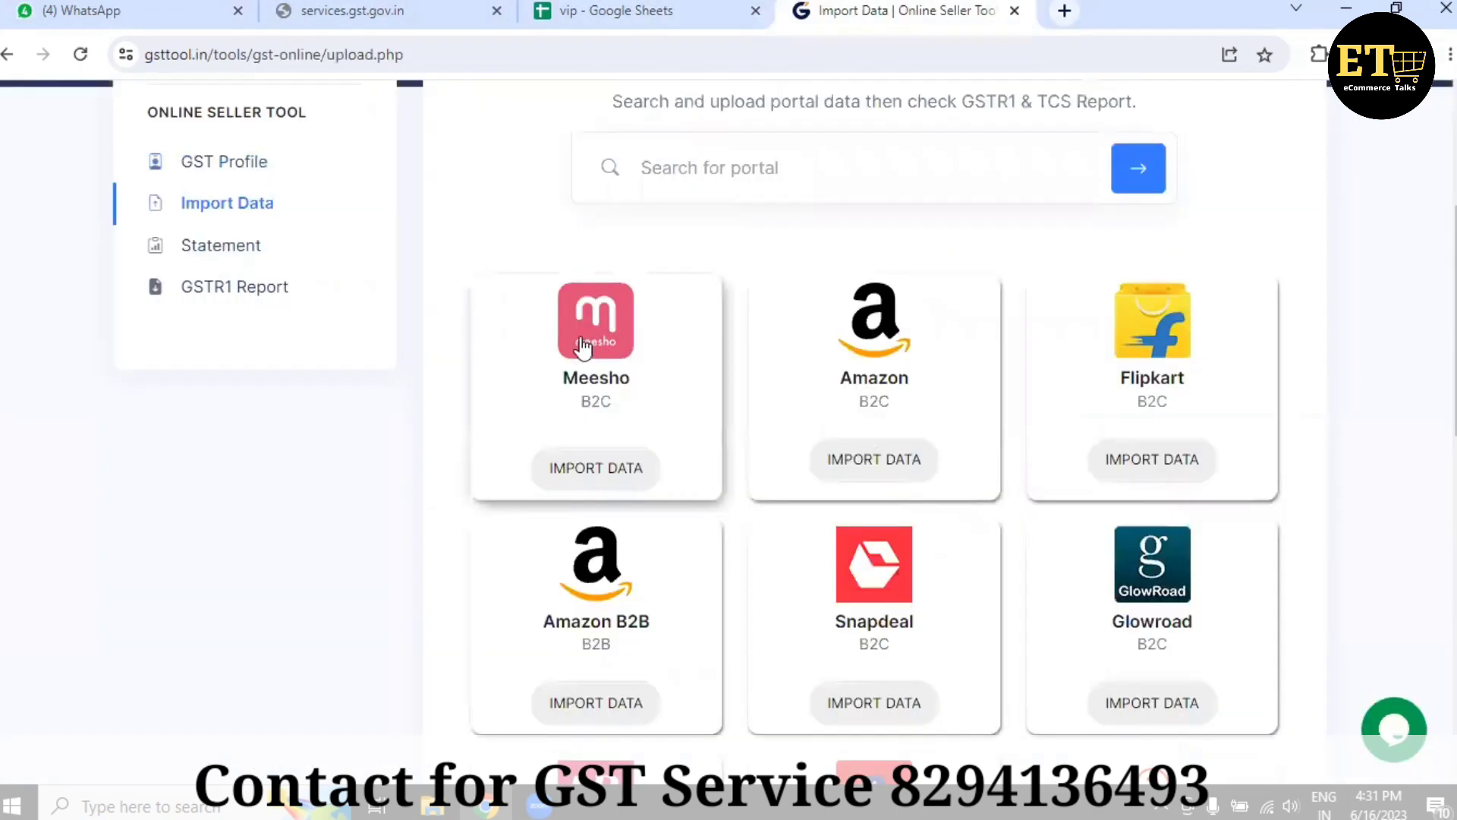
click(584, 485)
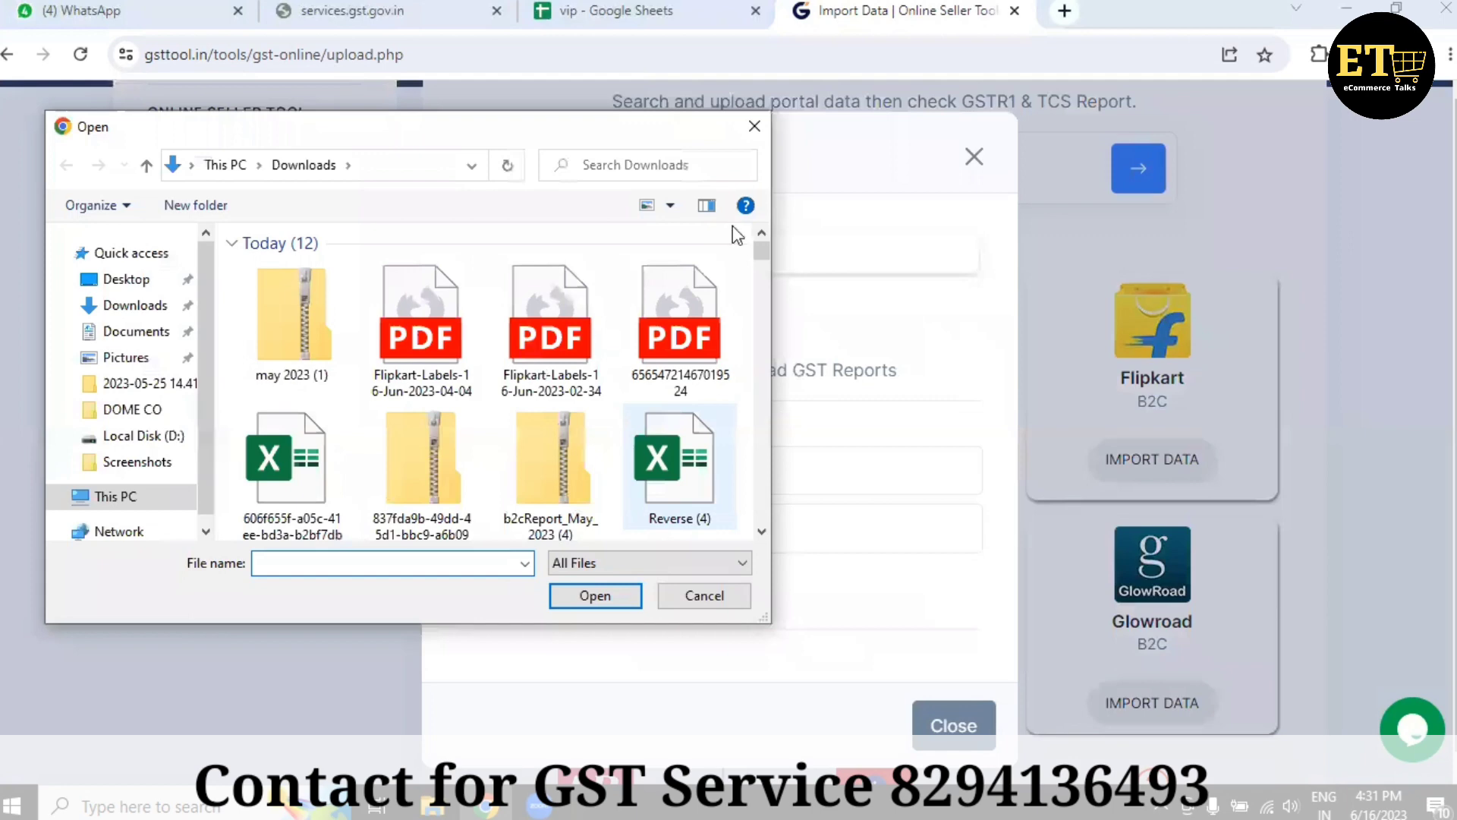
click(755, 128)
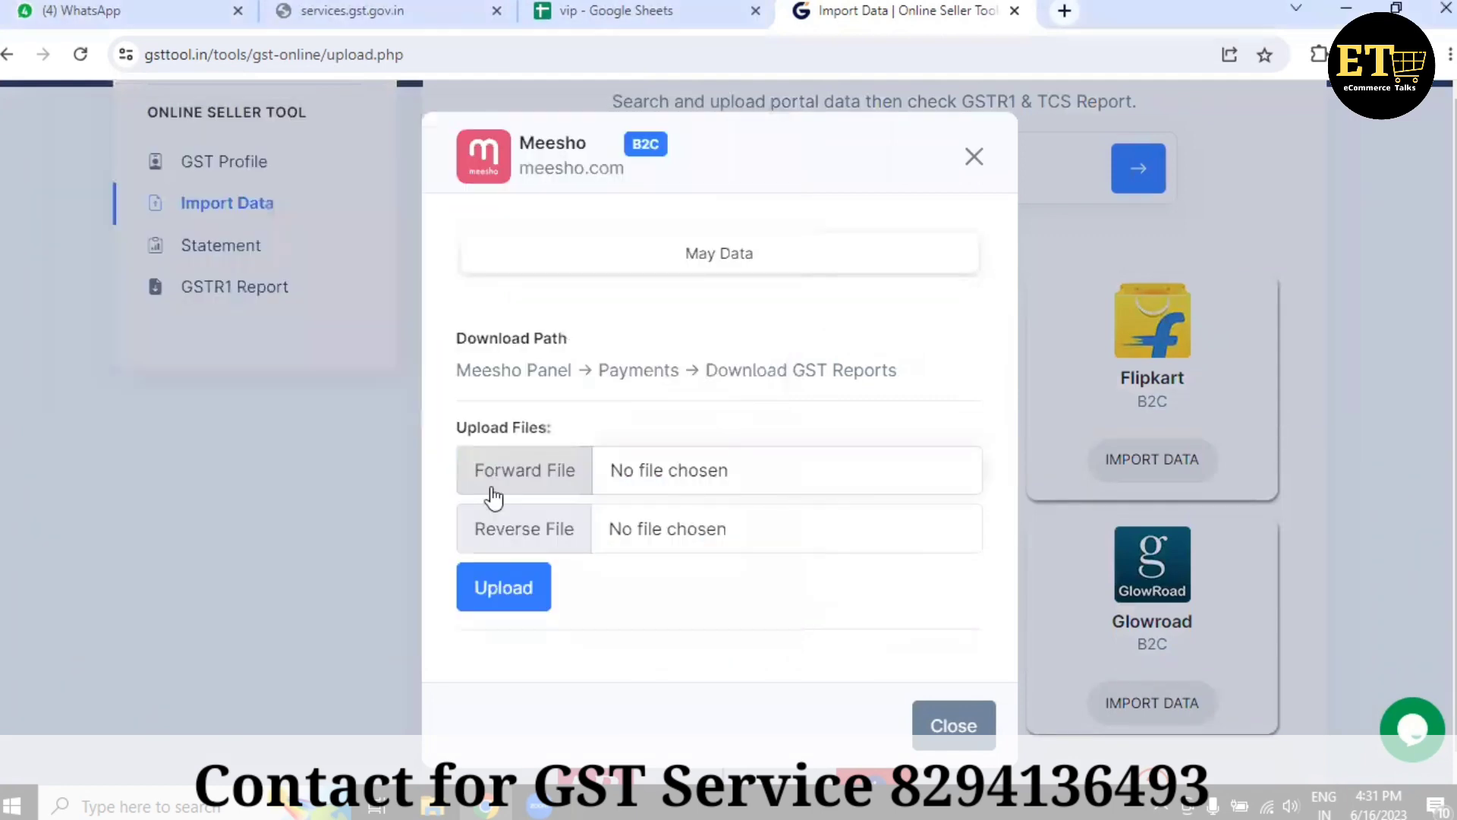
- Choose ForwardReports from the meesho folder inside may 2023 (1) in Downloads as the Meesho forward file
click(678, 477)
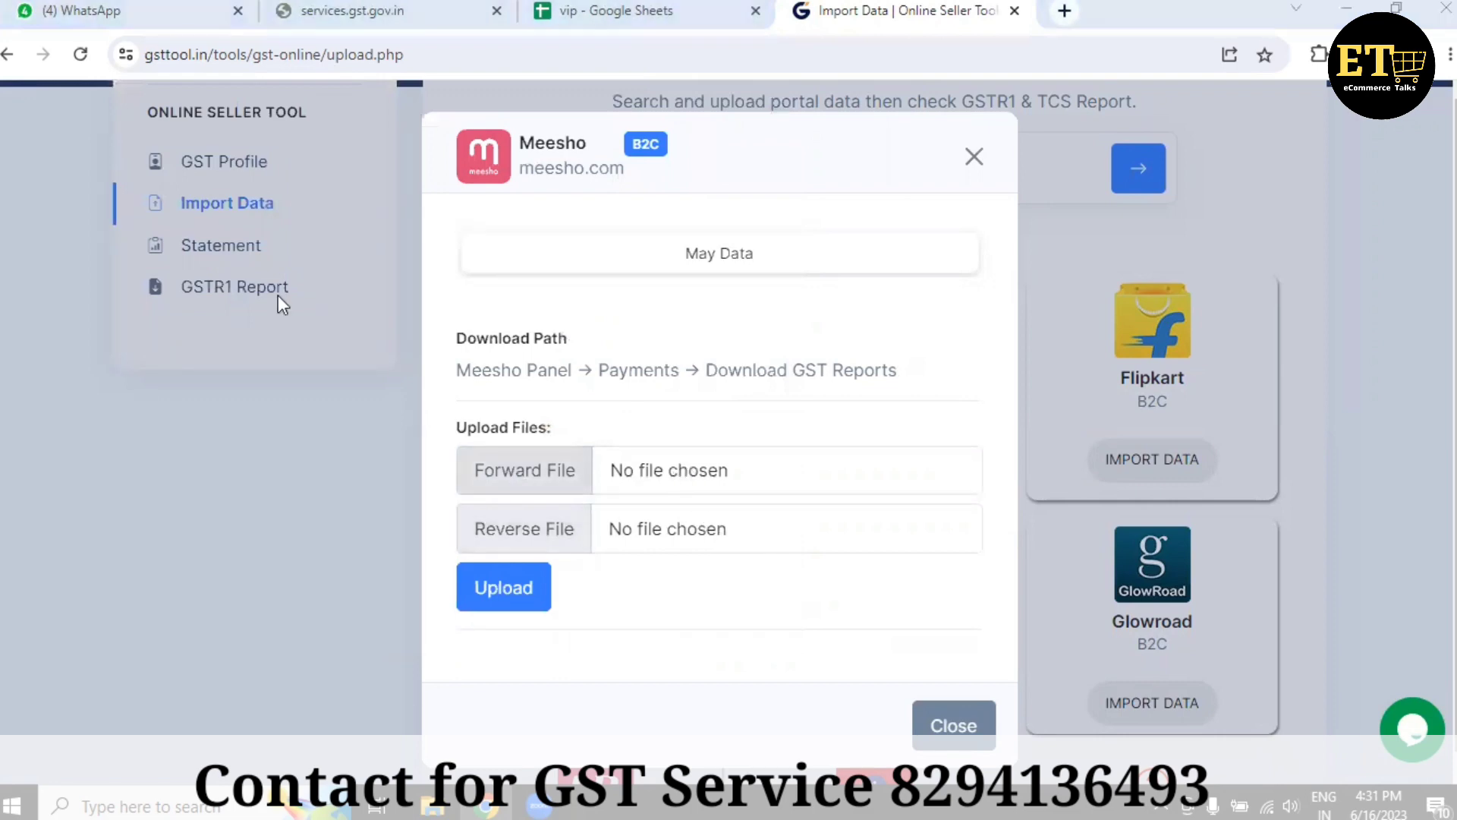
click(136, 306)
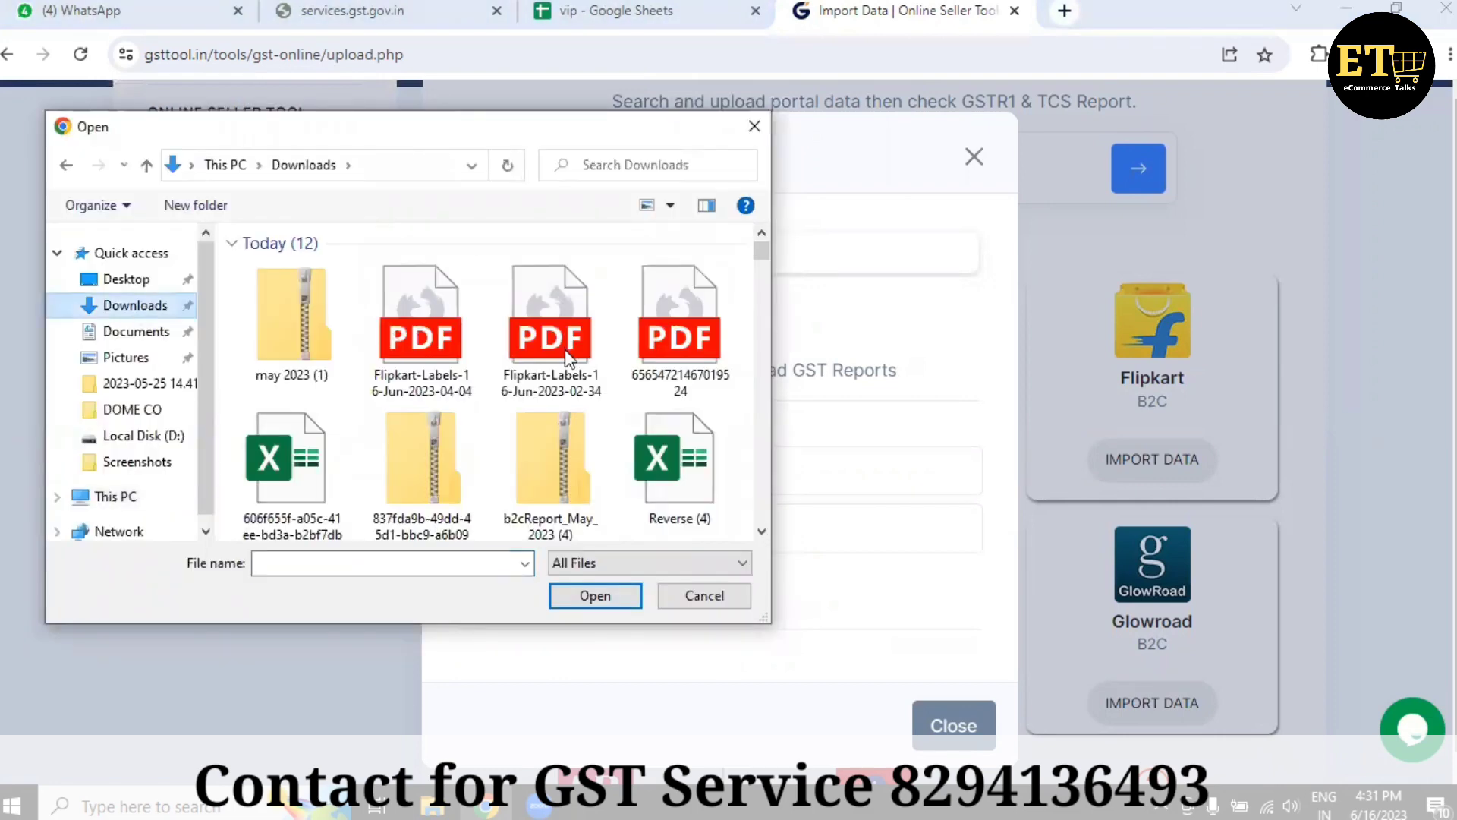
scroll(645, 394, down, 3)
click(691, 443)
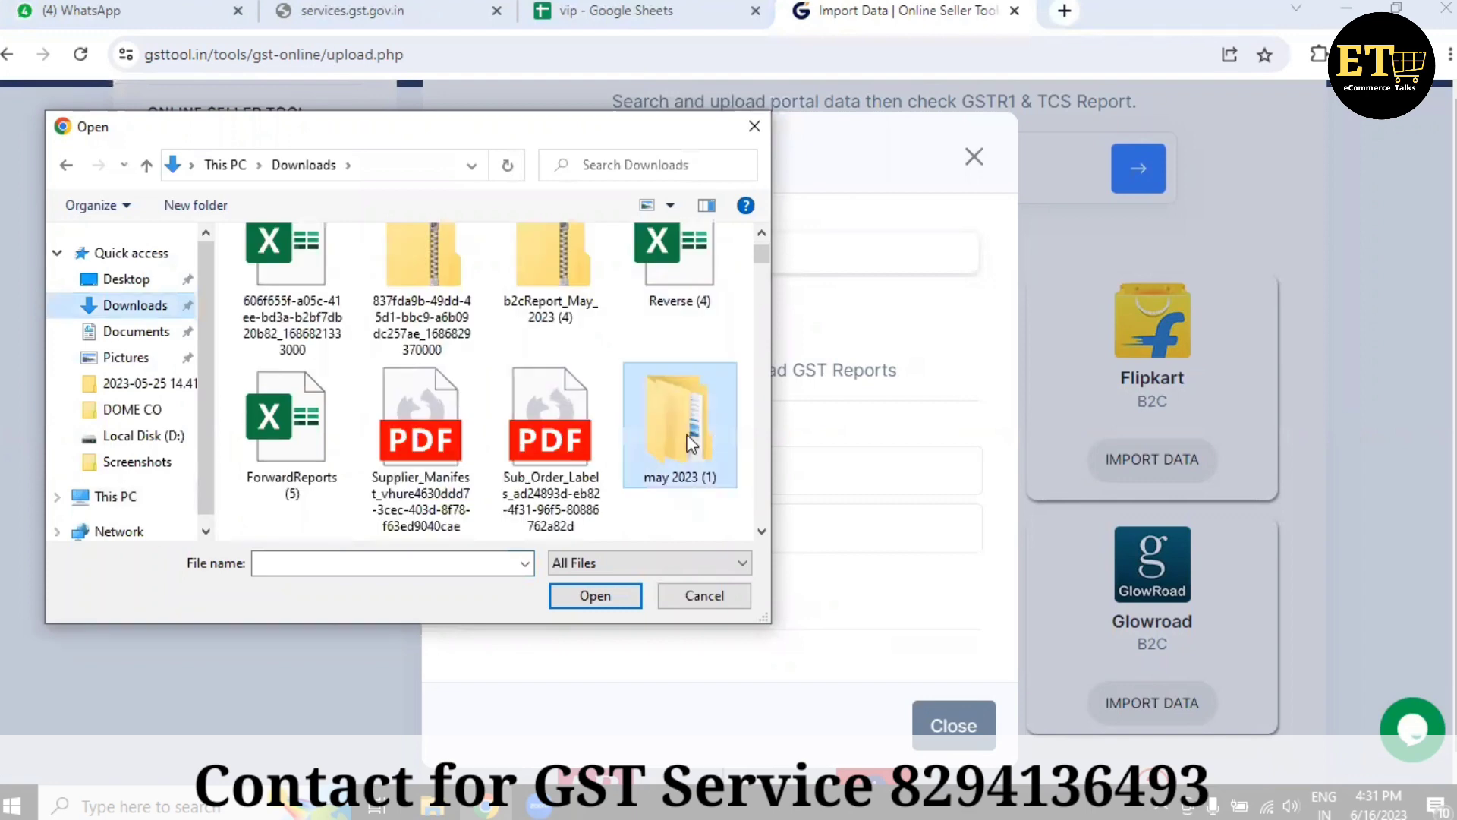
key(Return)
double_click(290, 262)
double_click(308, 314)
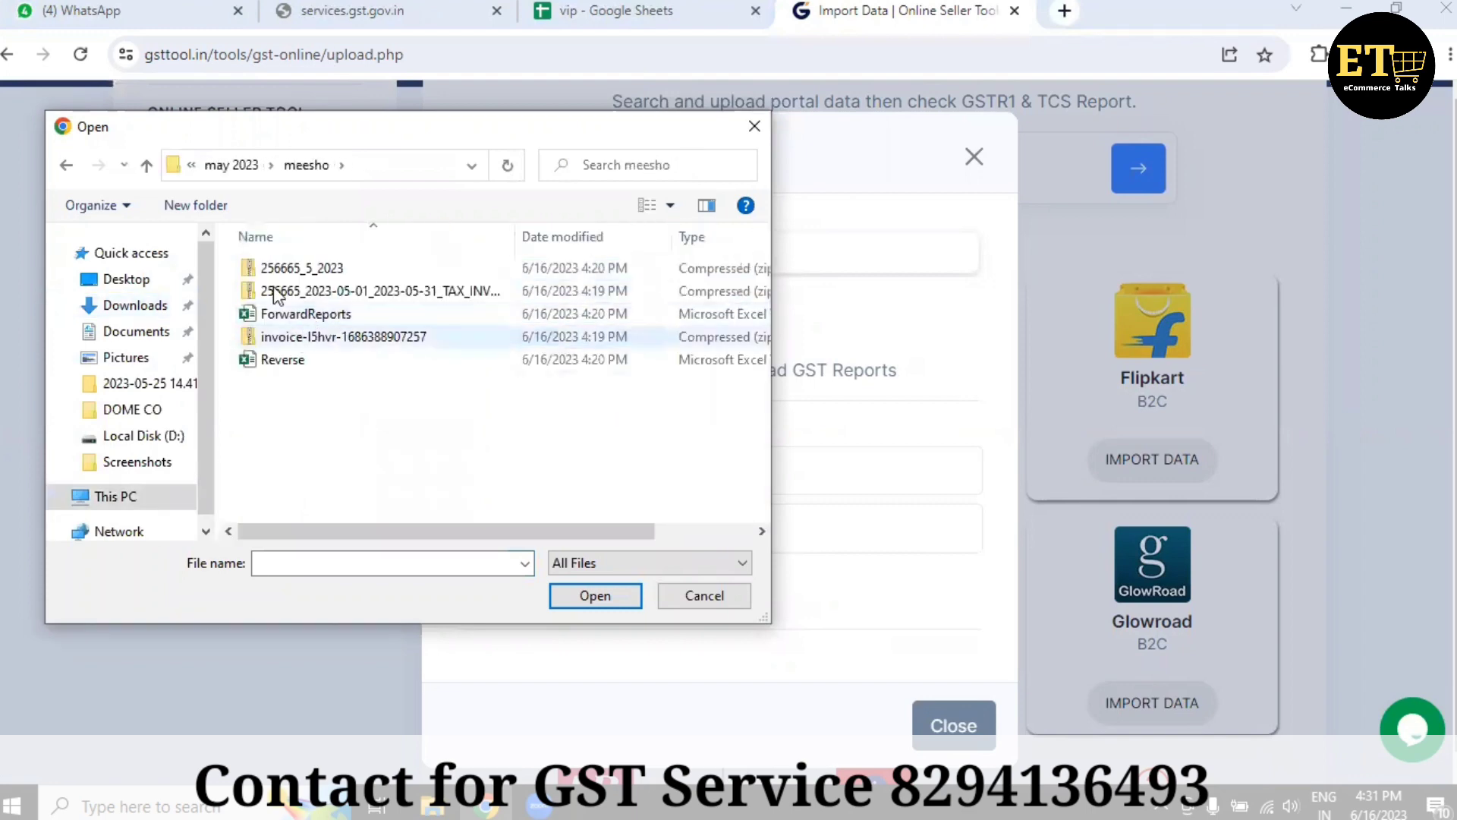
click(304, 314)
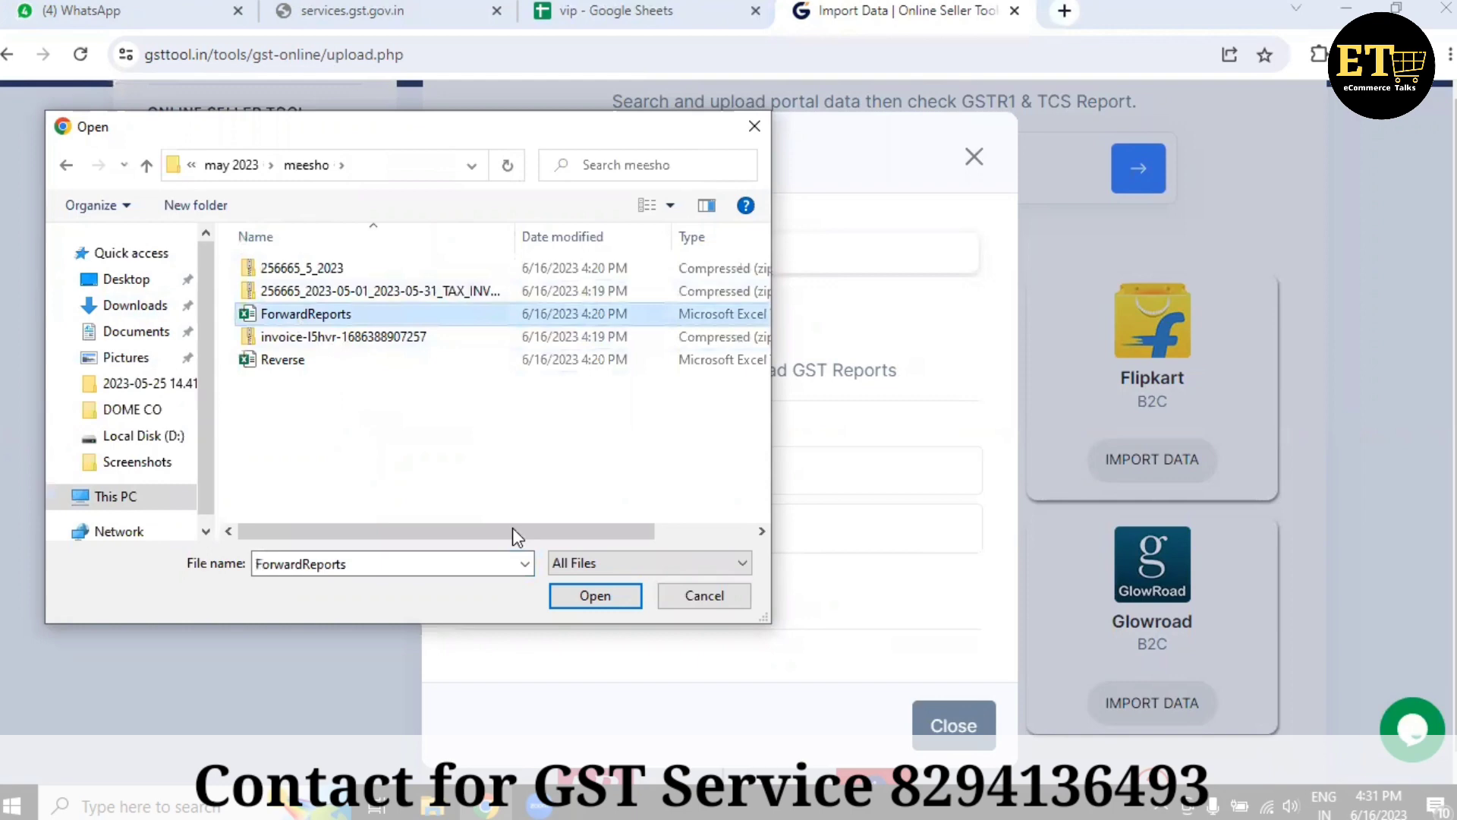
click(595, 596)
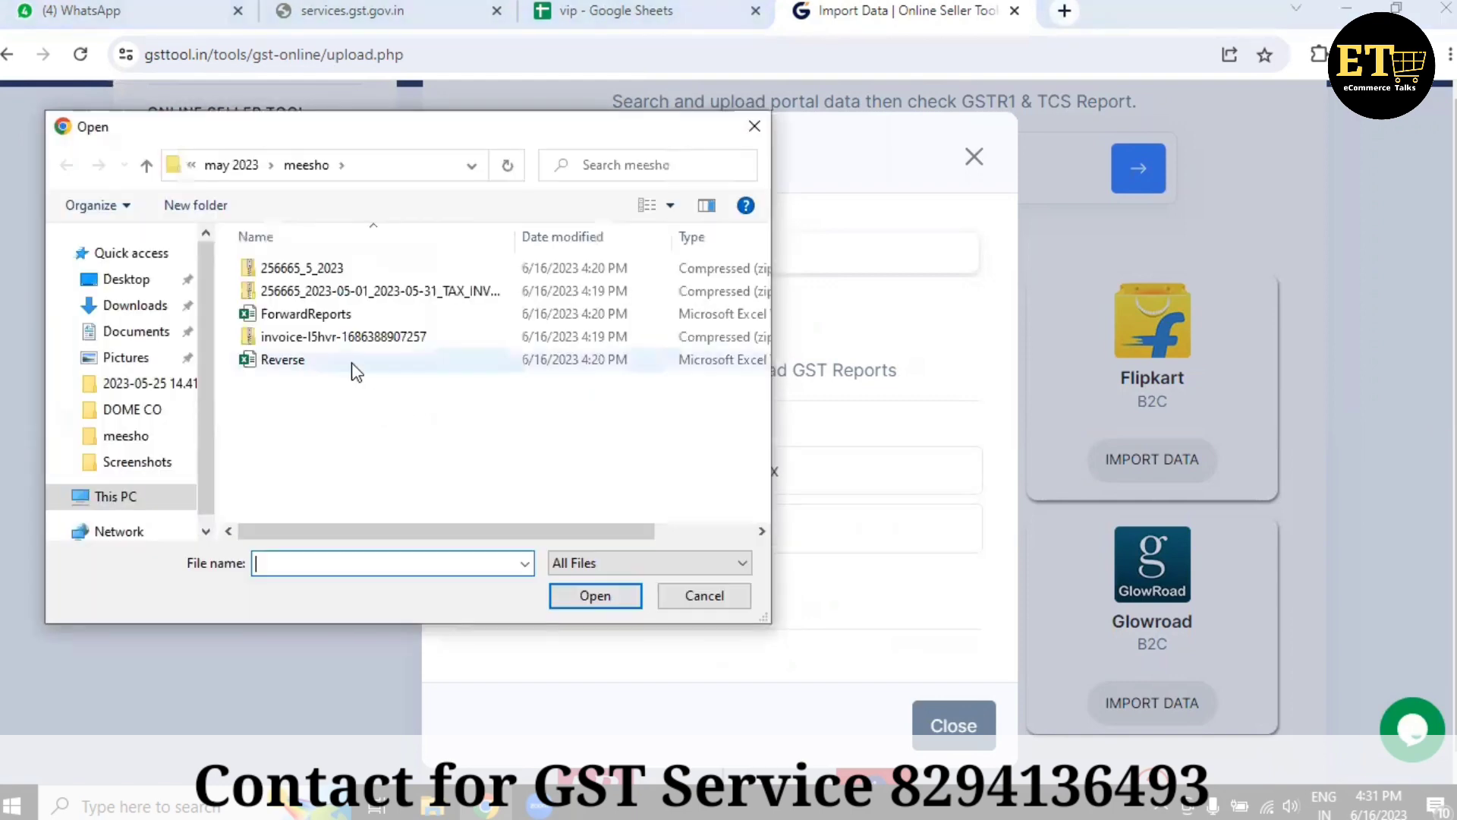
- Choose Reverse from the meesho folder as the reverse file and upload both Meesho reports
click(357, 362)
click(595, 596)
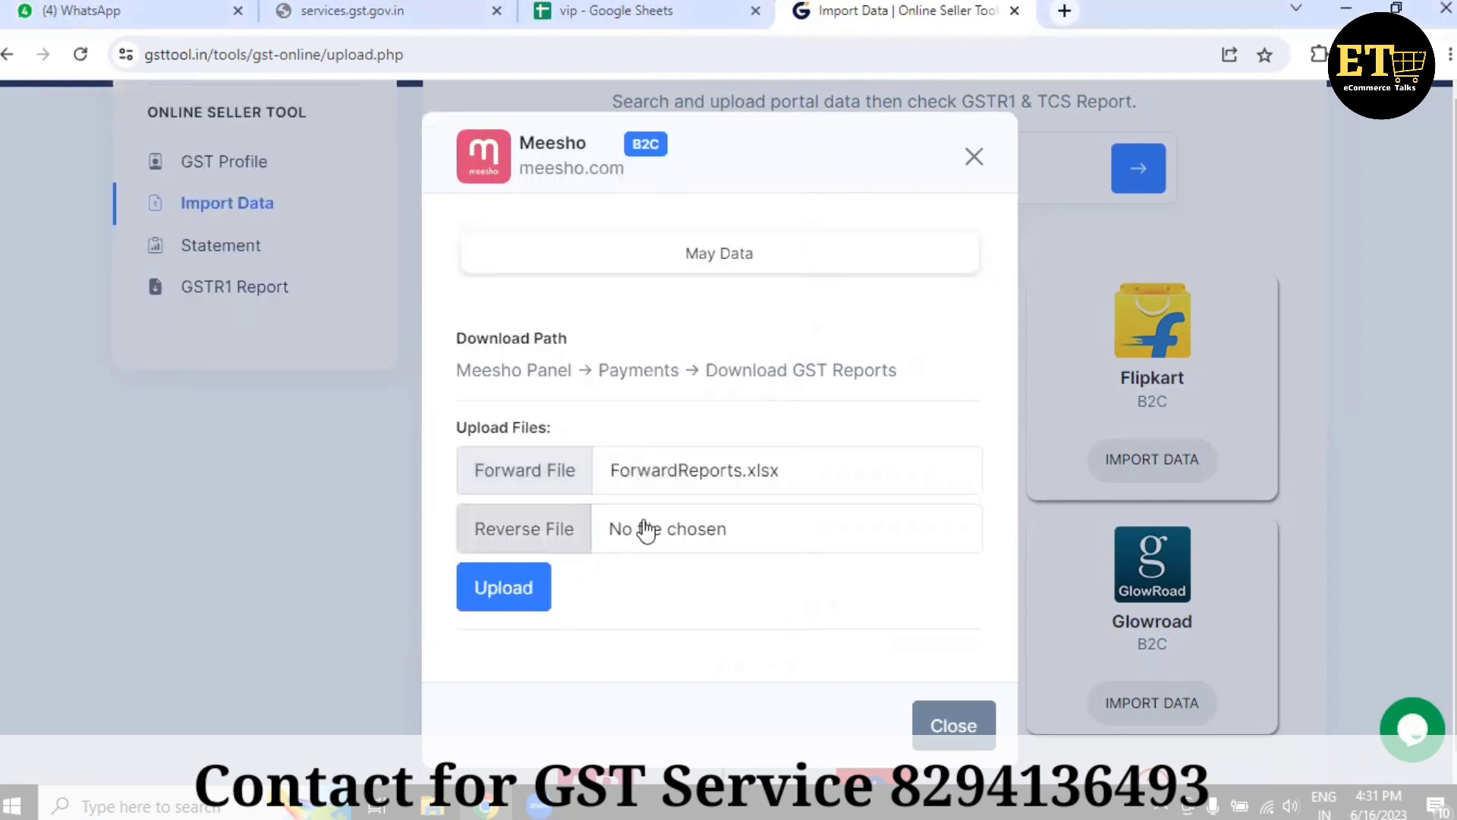
click(520, 592)
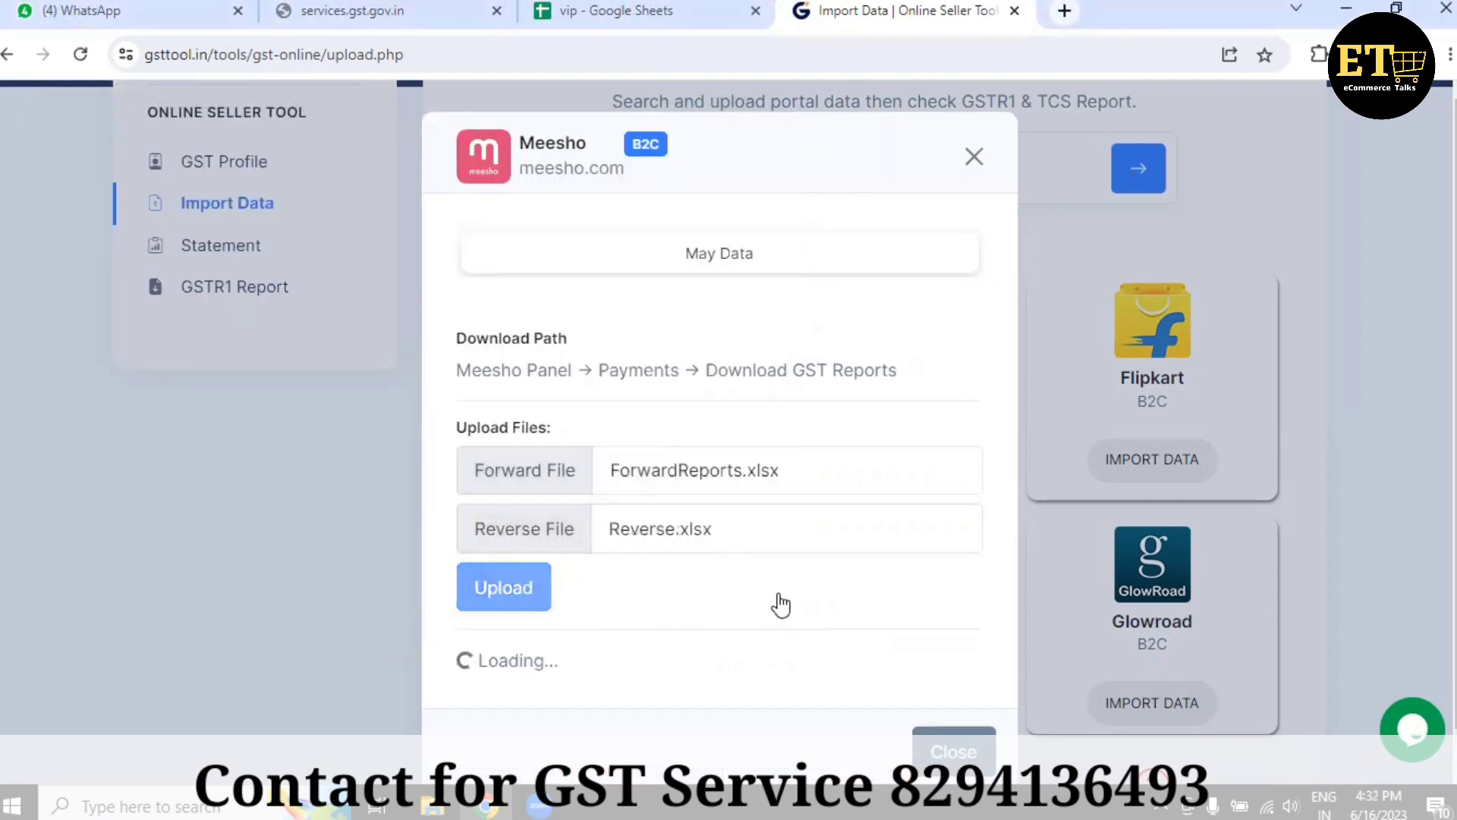
scroll(759, 607, down, 3)
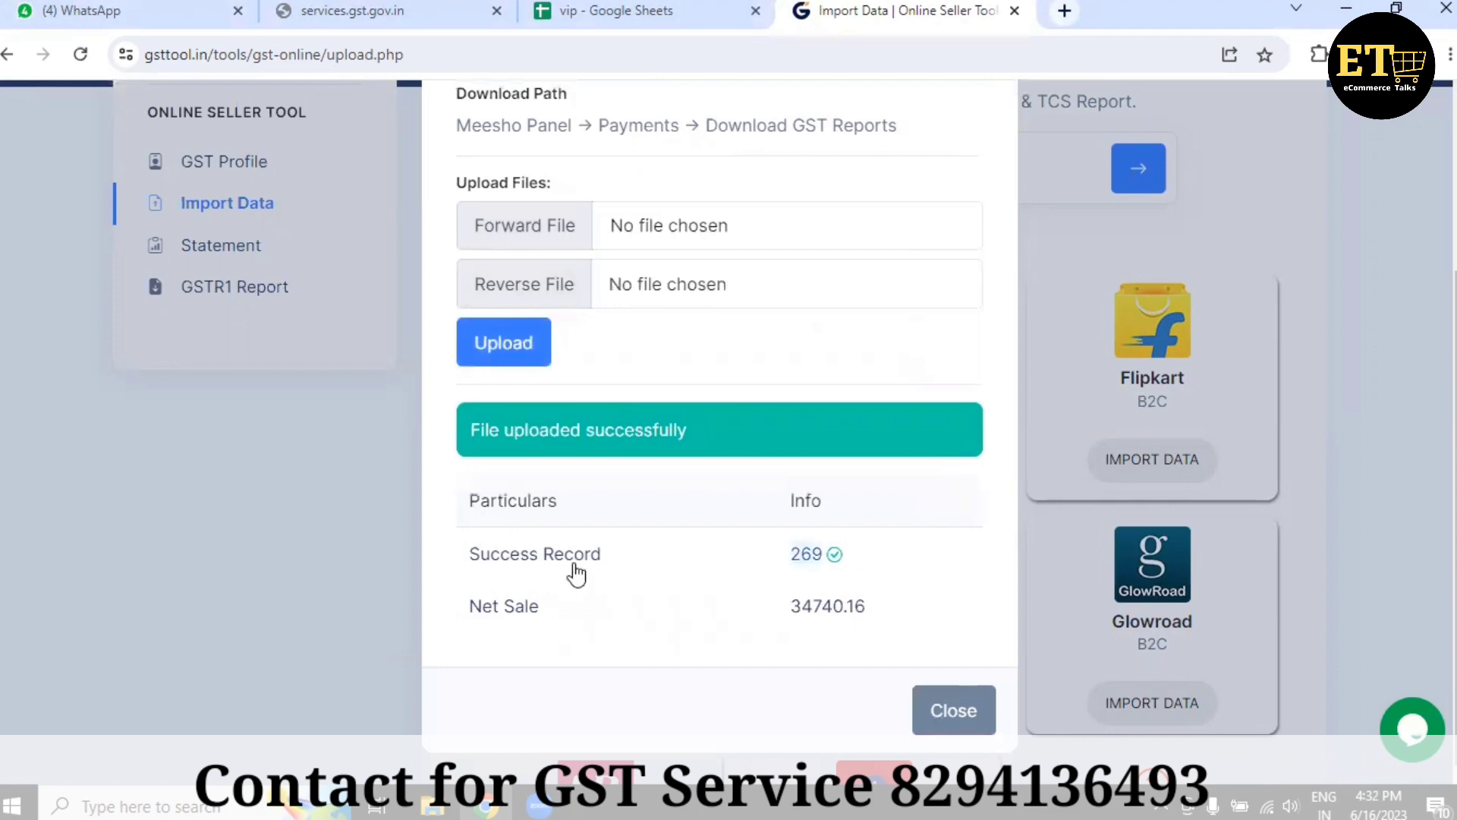
- Compare the uploaded Meesho net sale with the Meesho total in the vip spreadsheet, and close the Meesho import on GST Tool
double_click(831, 618)
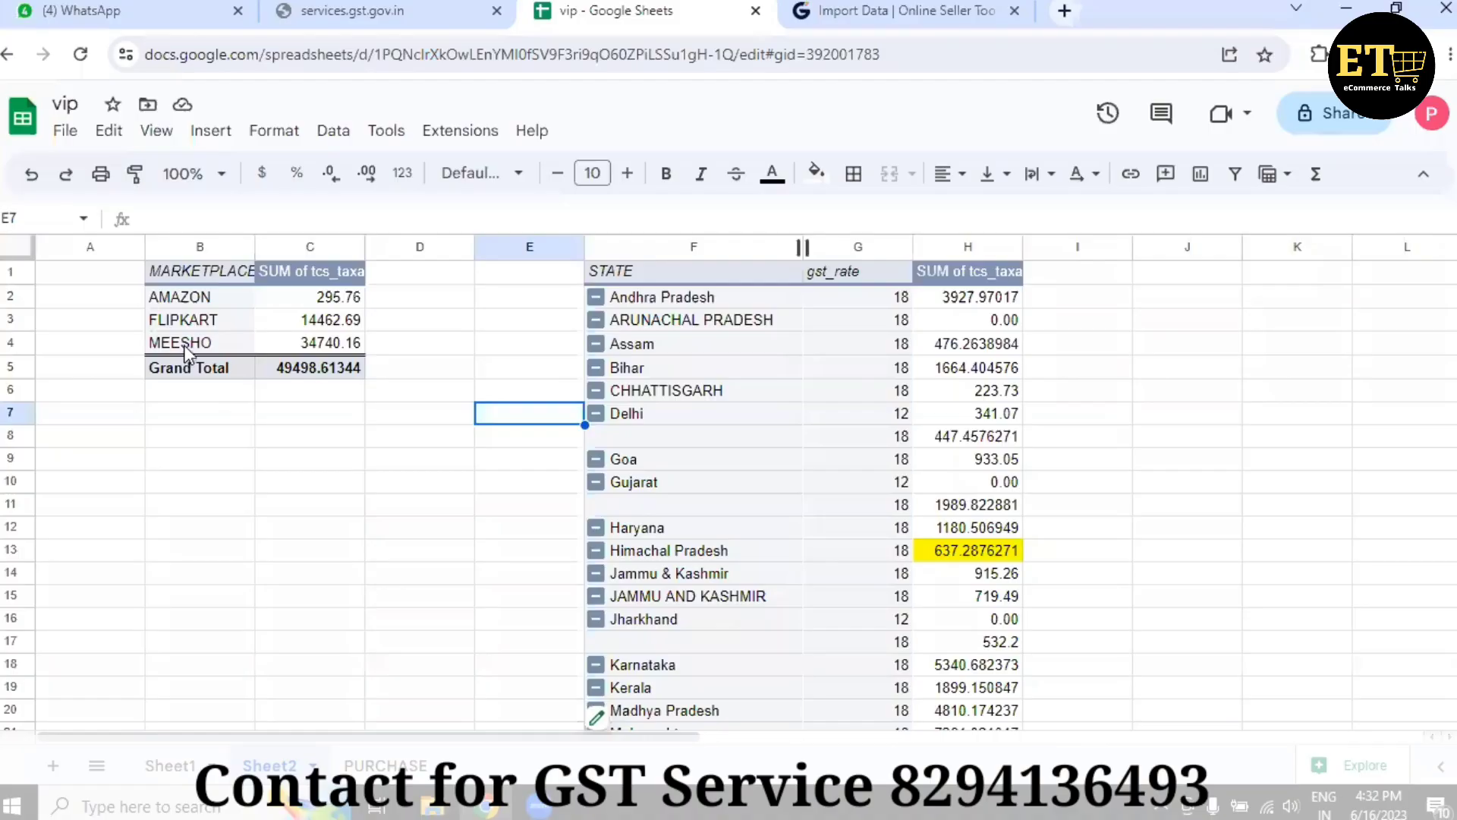
click(185, 347)
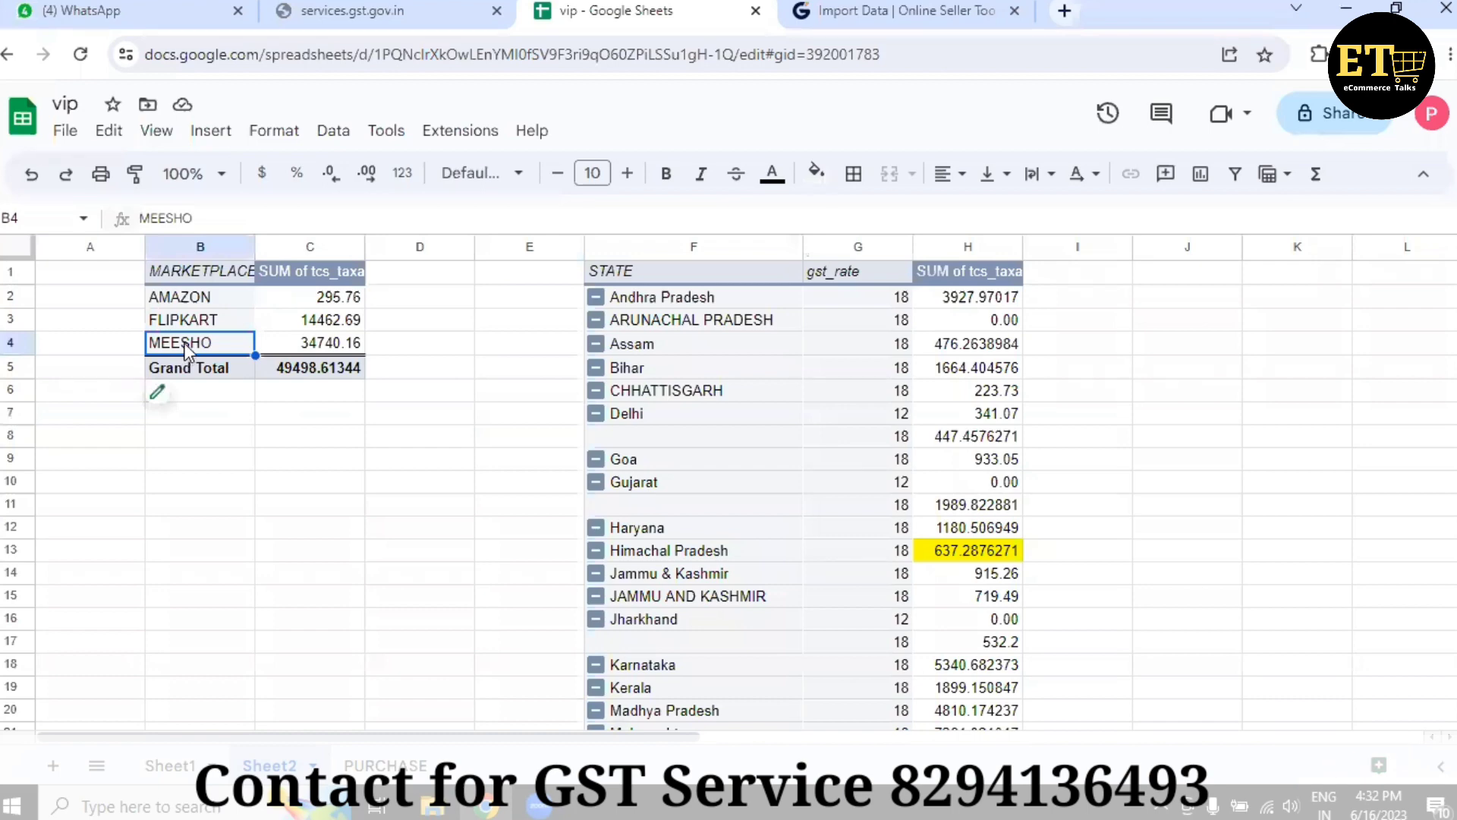
key(Right)
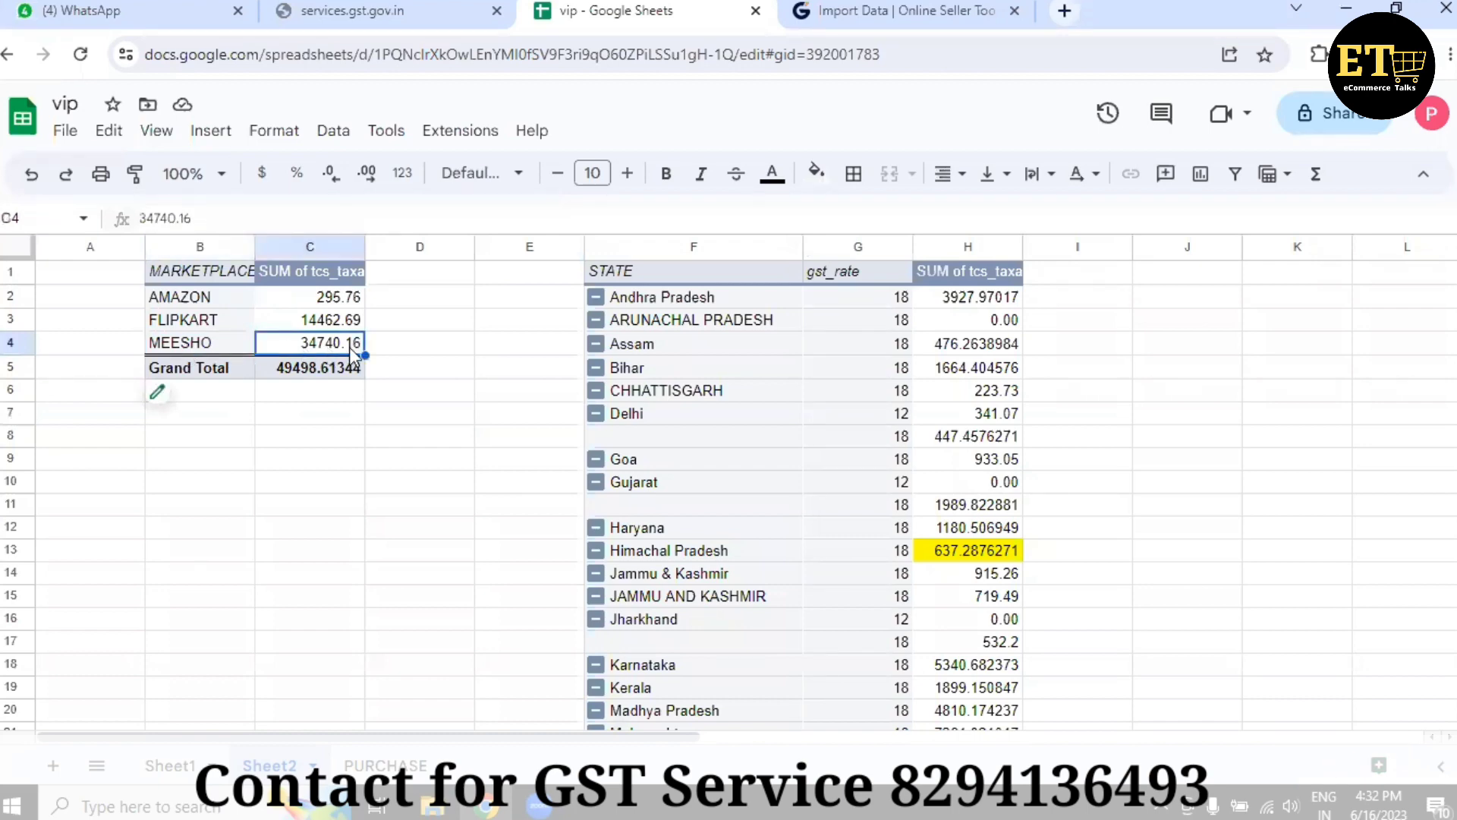
click(907, 8)
drag(789, 606, 861, 627)
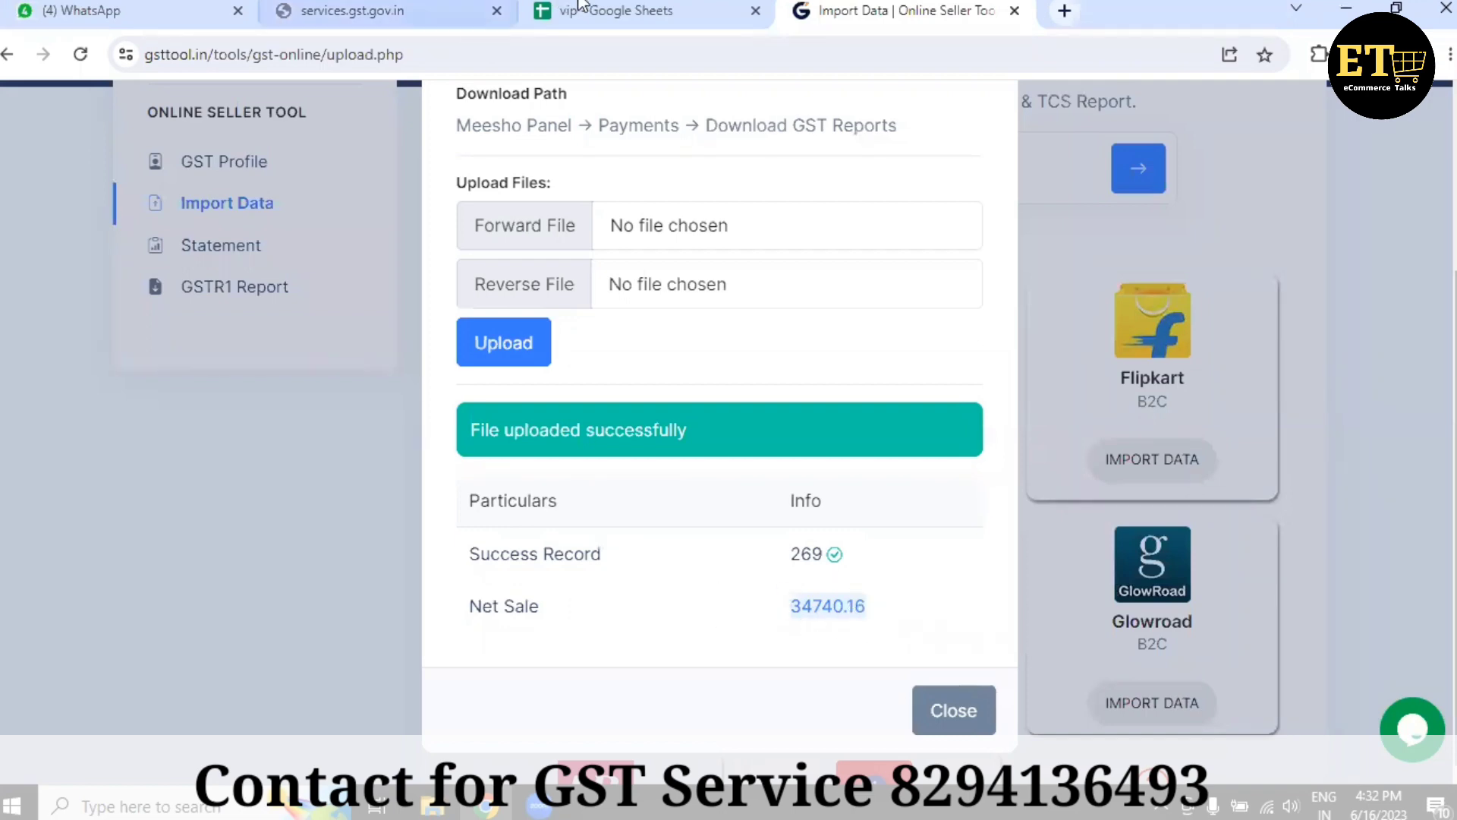
click(599, 10)
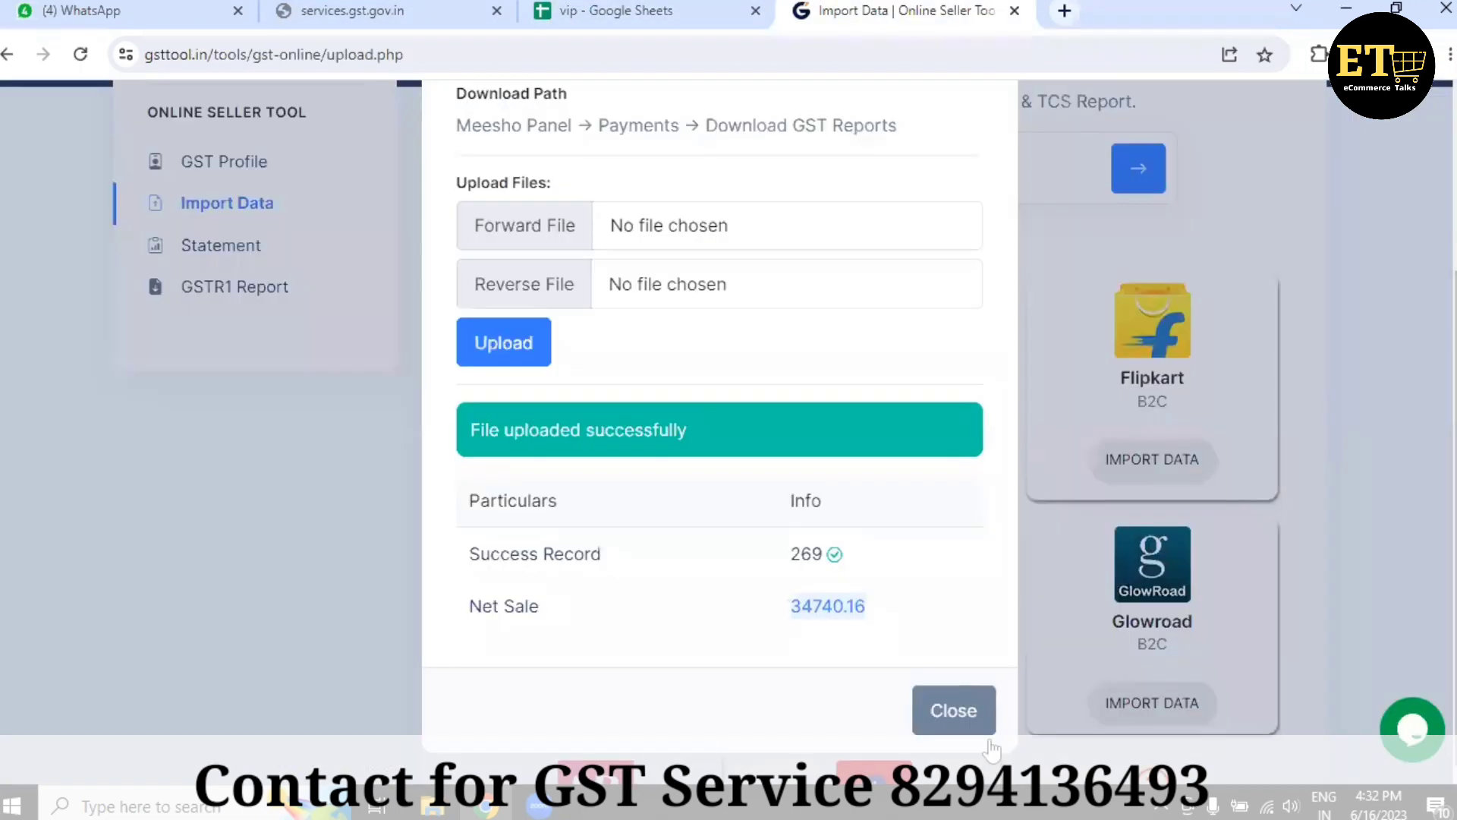
click(896, 10)
click(954, 708)
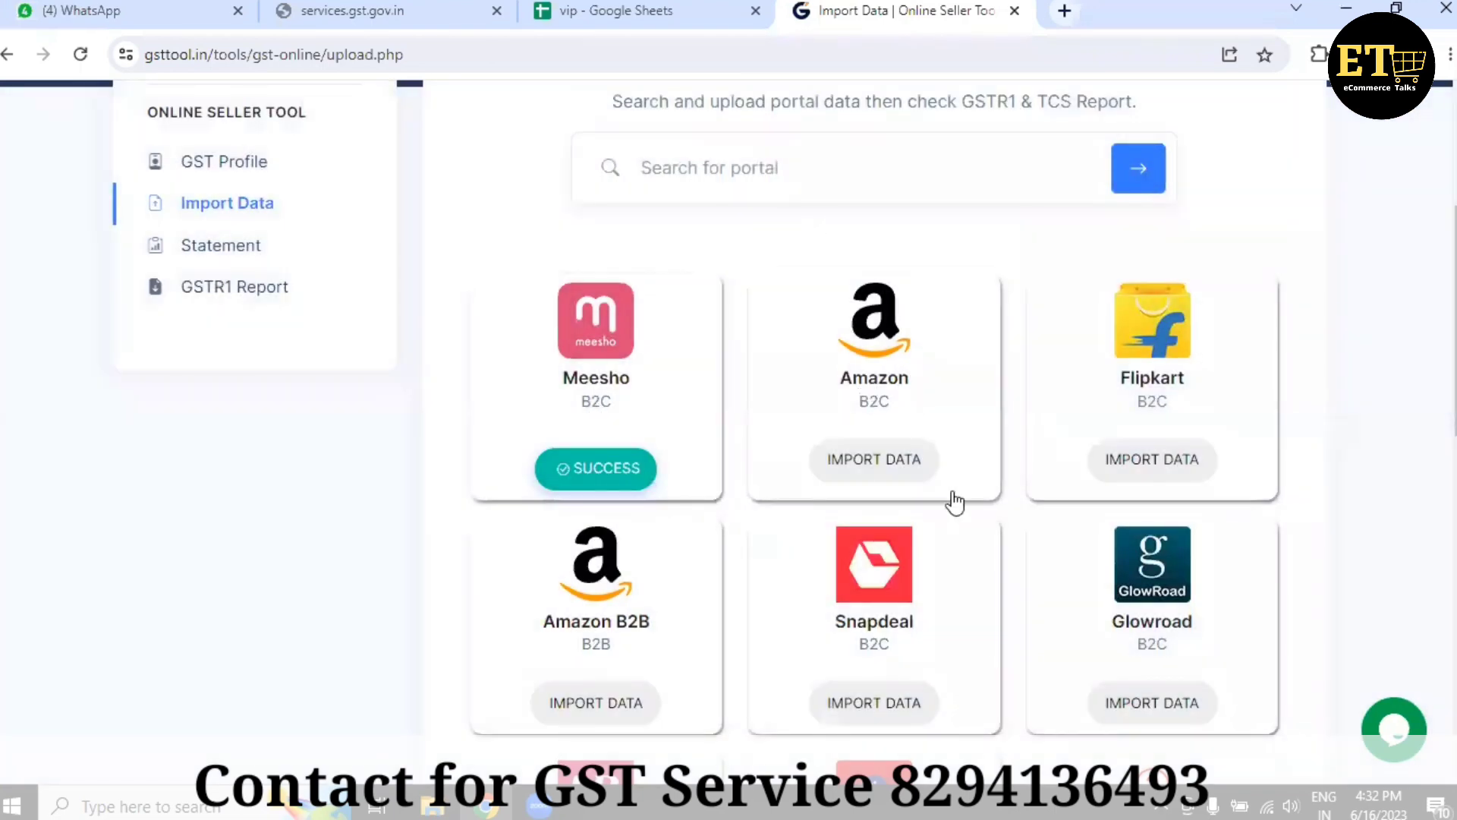
- Upload the MTR_B2C-MAY-2023 CSV from the amazon folder inside may 2023 as the Amazon B2C report
click(870, 470)
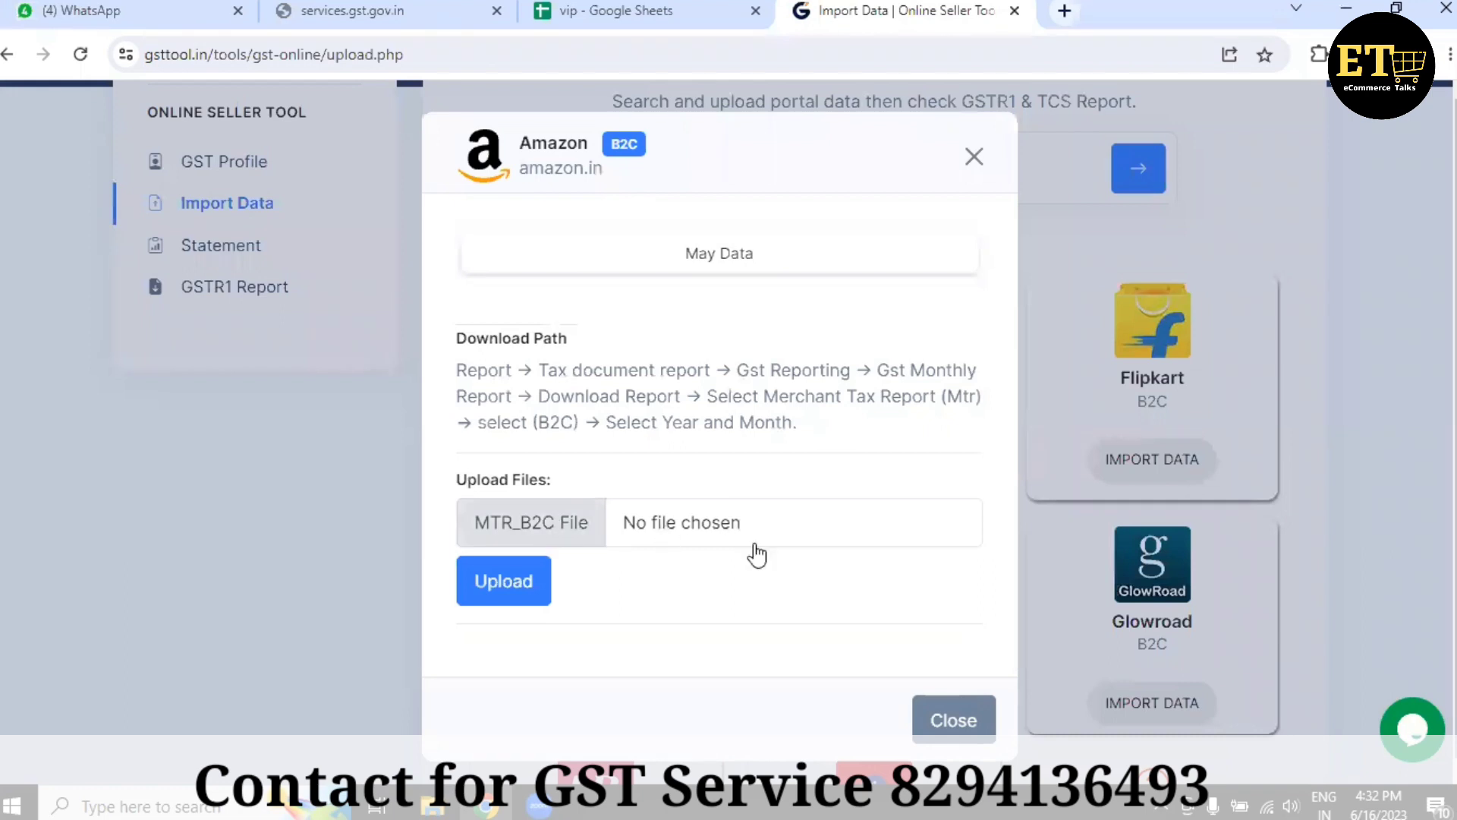
click(711, 528)
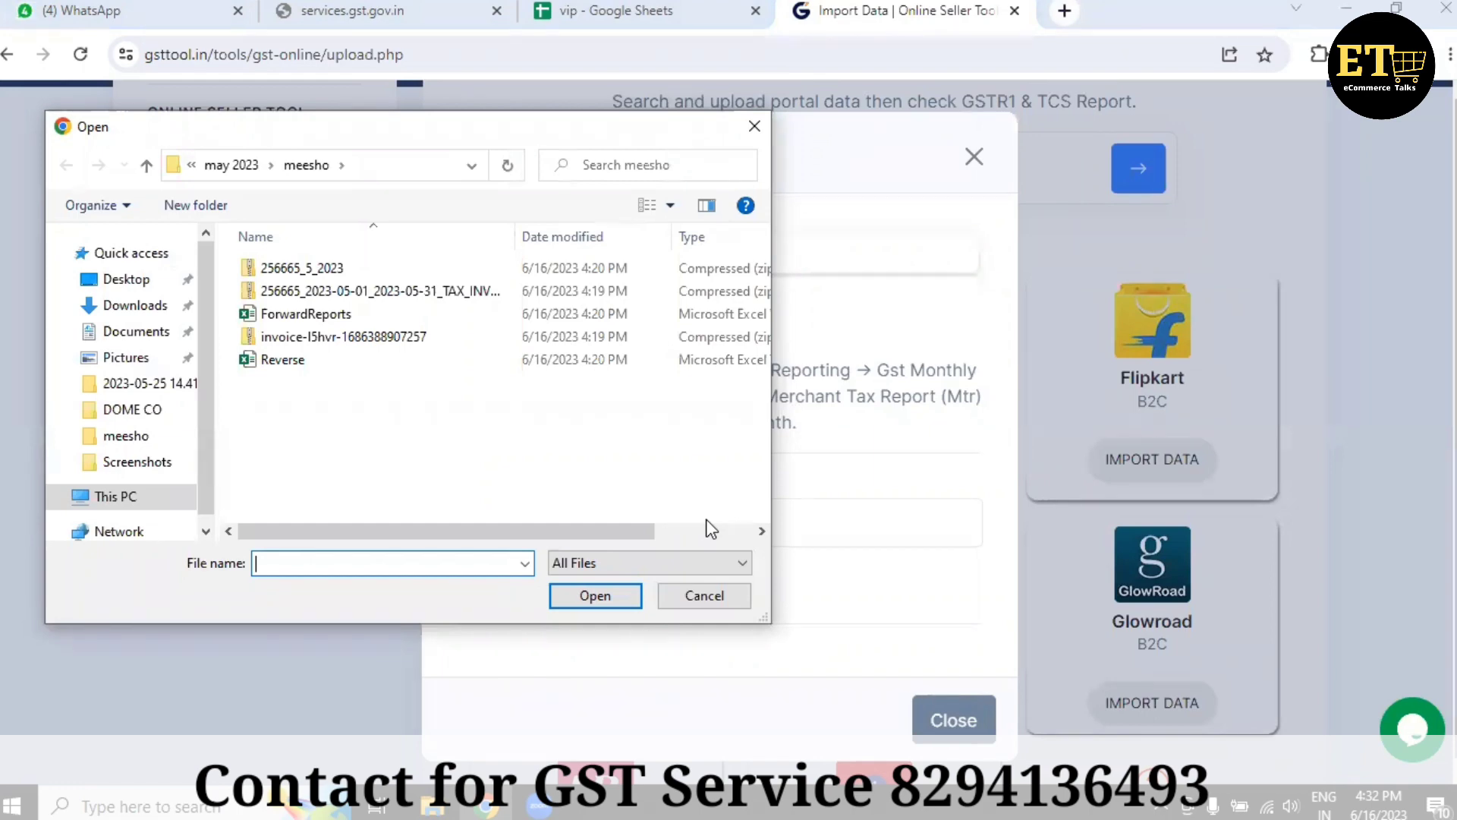
click(231, 165)
double_click(318, 265)
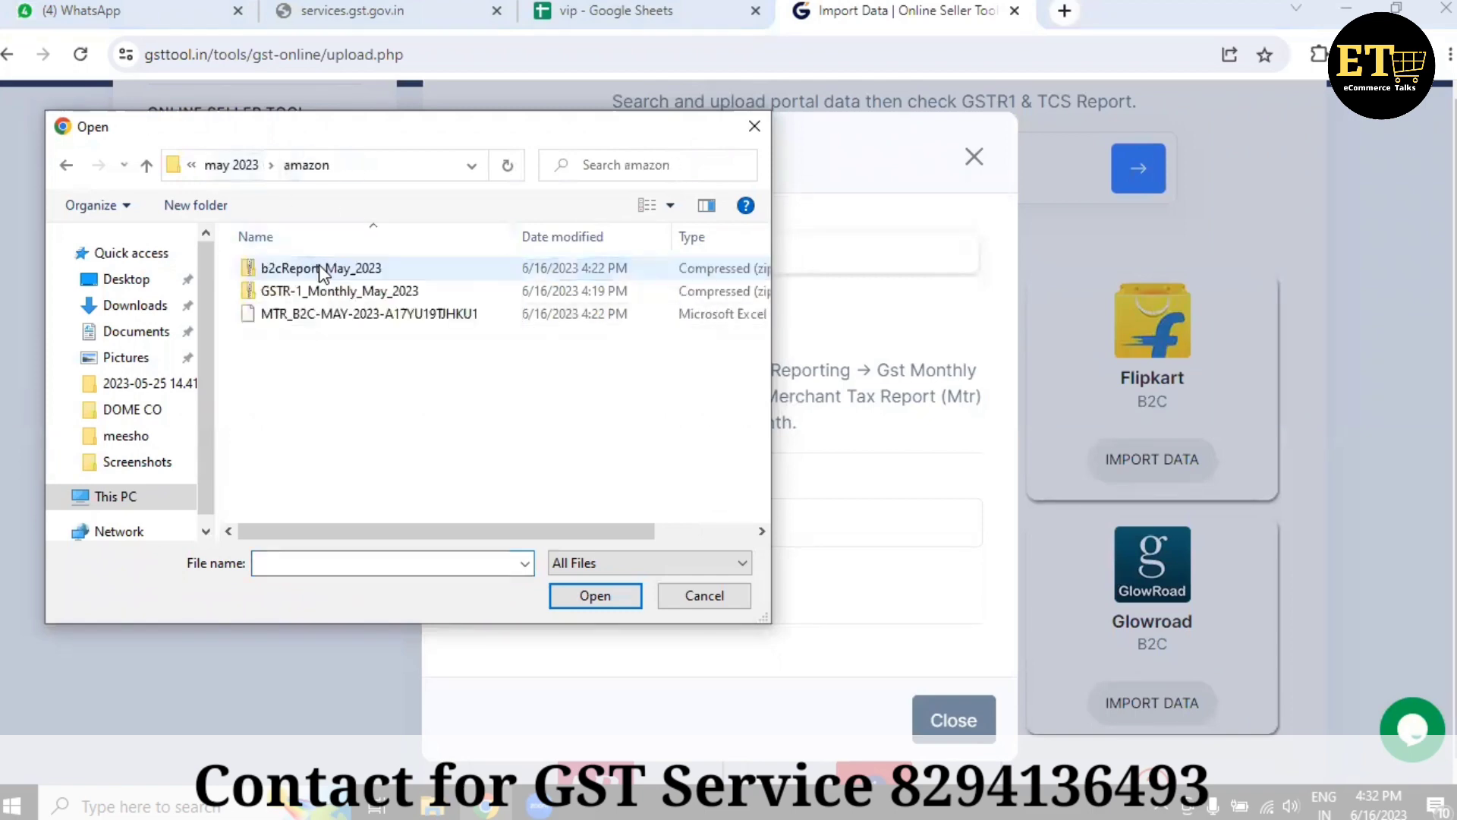
click(335, 314)
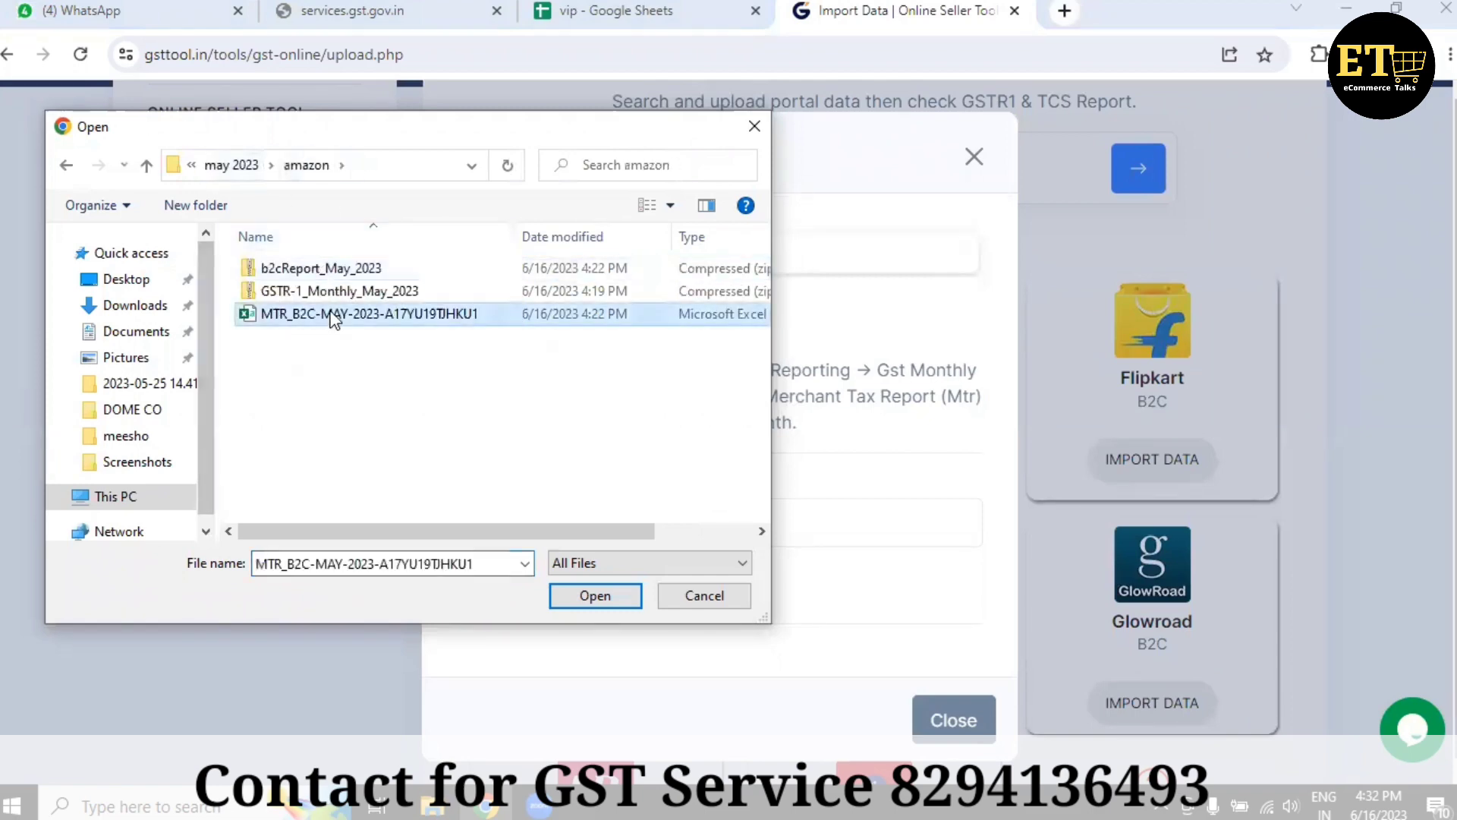
click(595, 598)
click(505, 584)
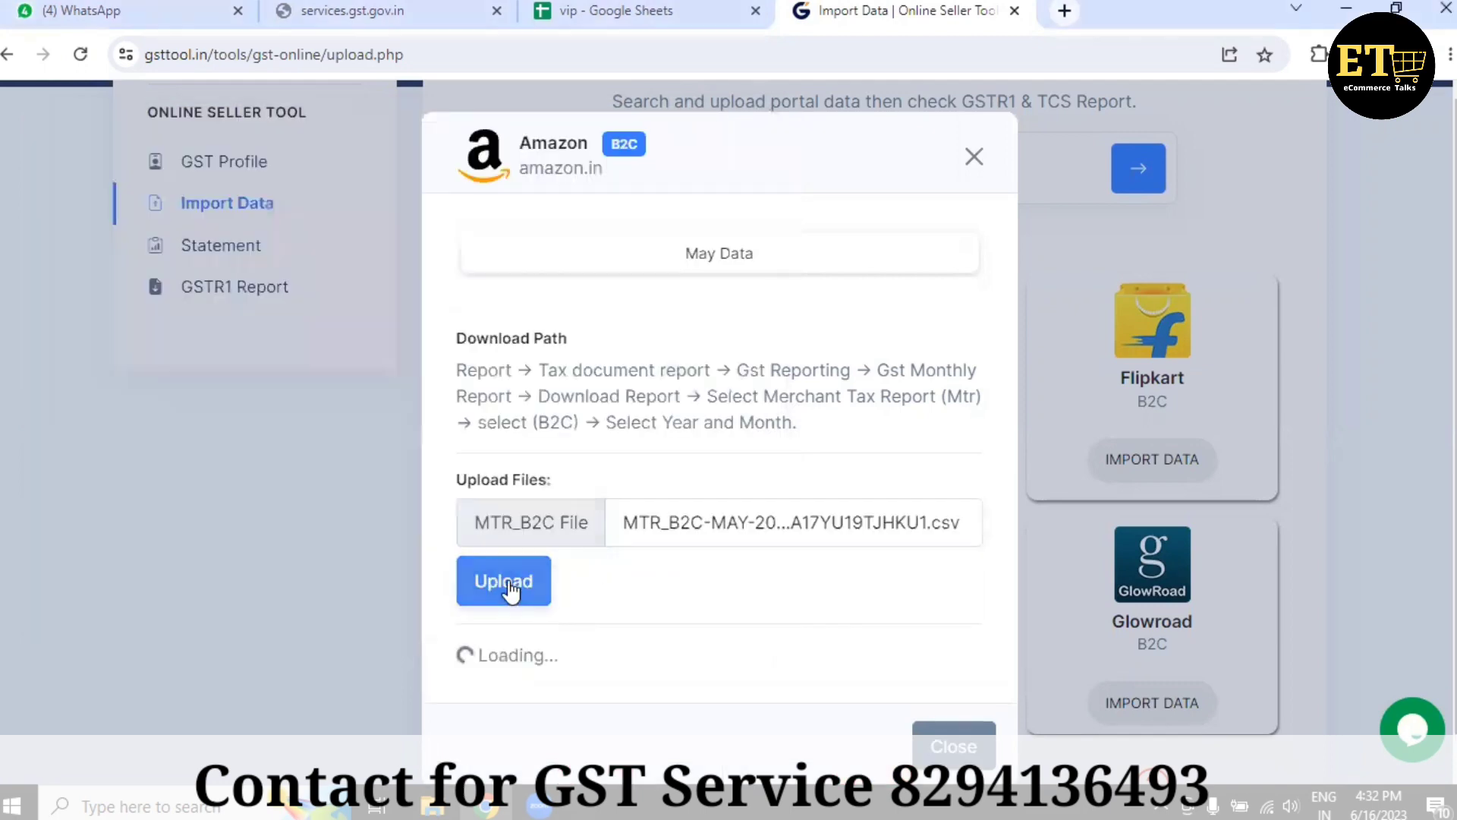
- Compare the uploaded Amazon taxable sale with the AMAZON total in the vip spreadsheet, and close the Amazon import on GST Tool
scroll(752, 592, down, 3)
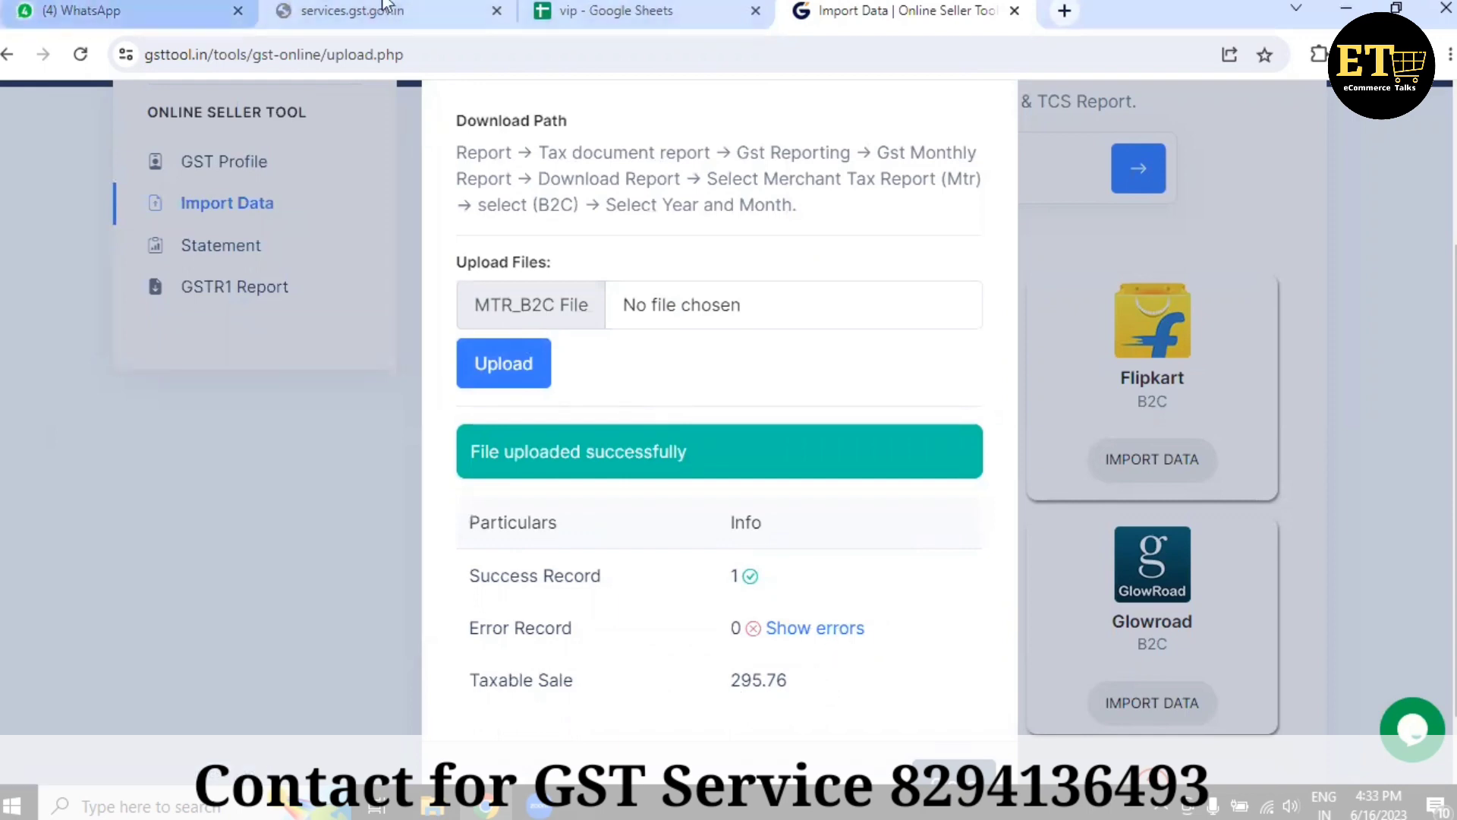
click(612, 23)
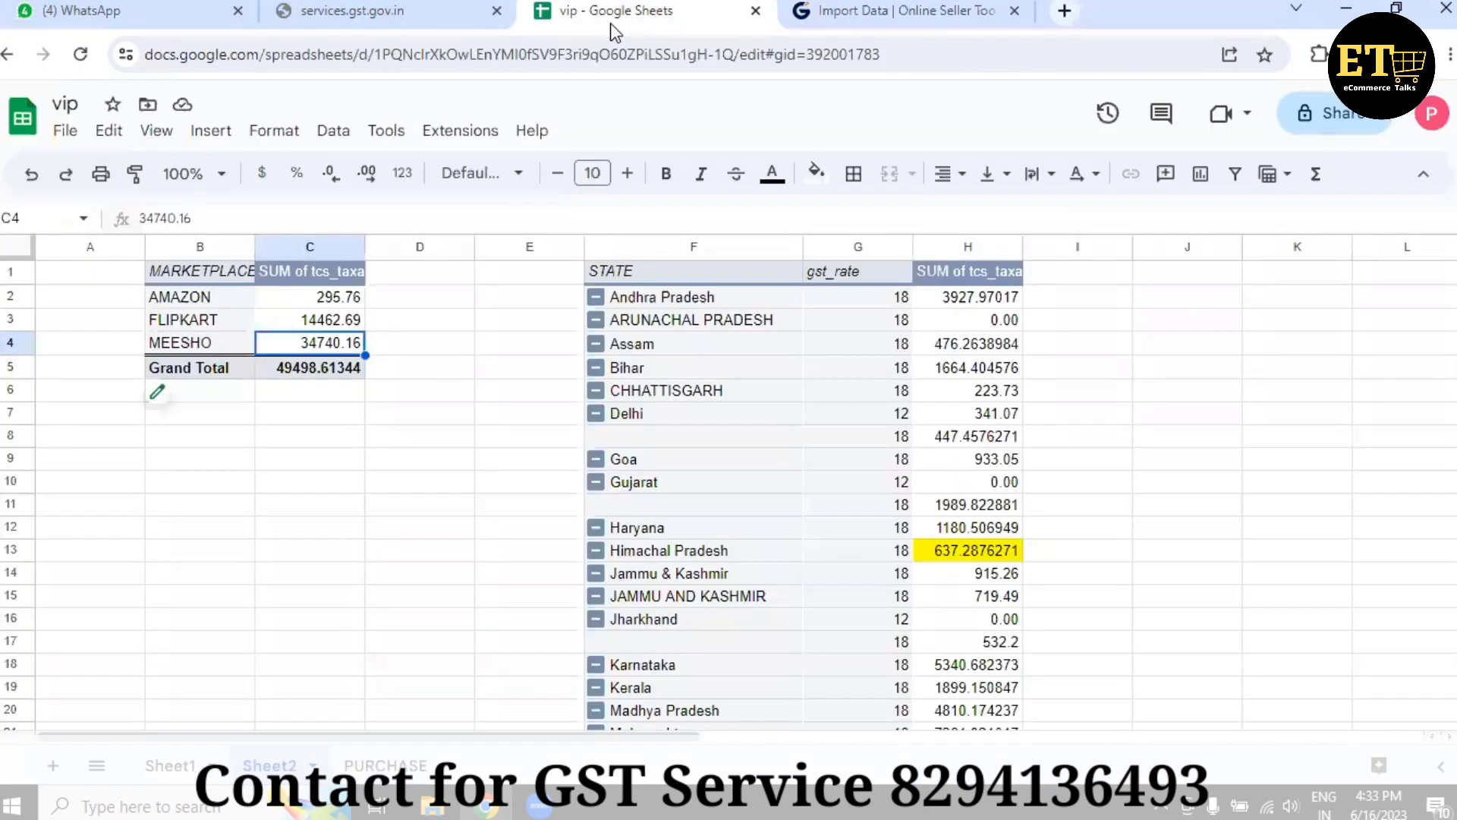
click(322, 298)
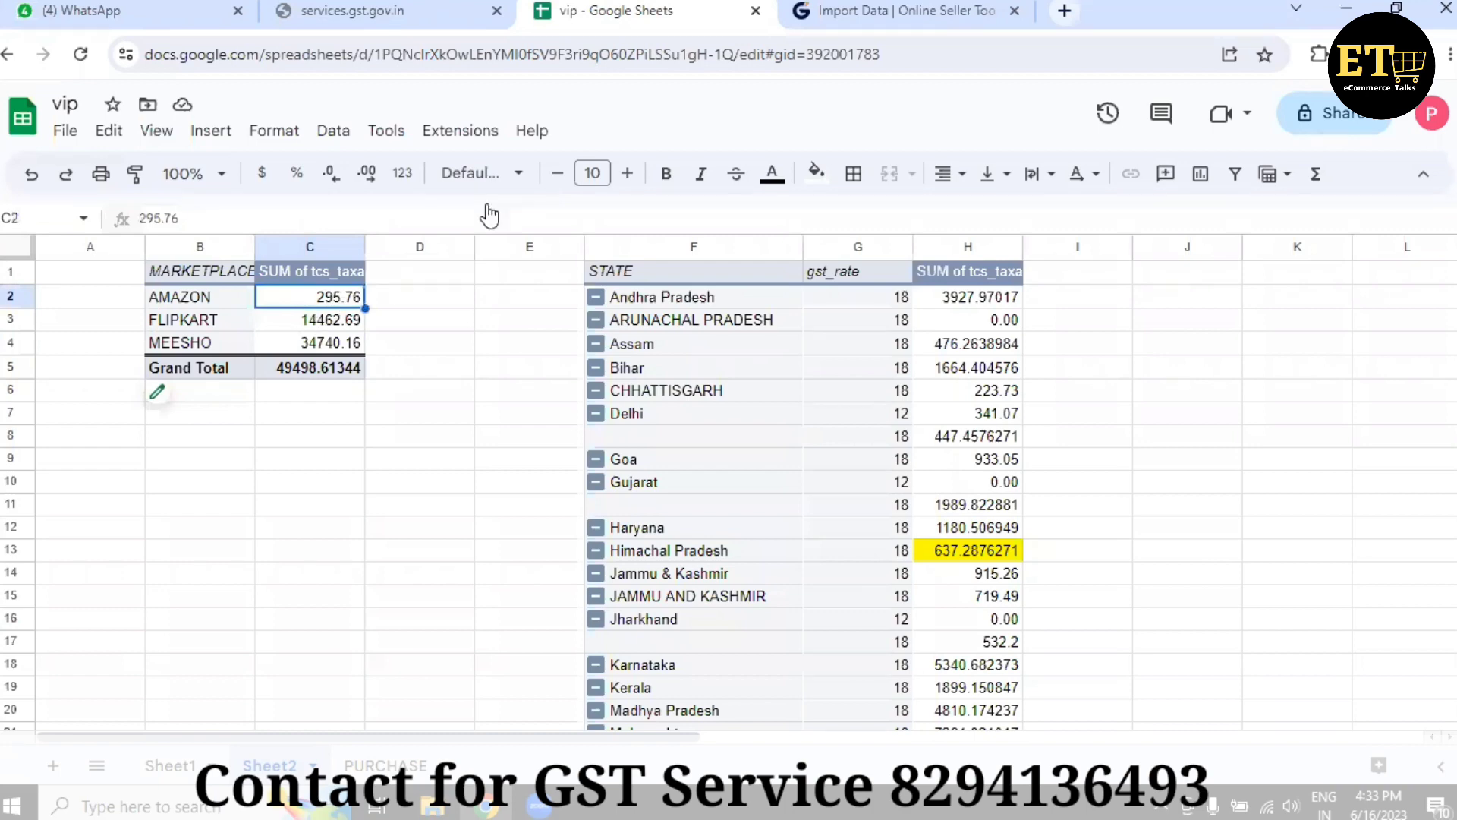
key(ctrl+Tab)
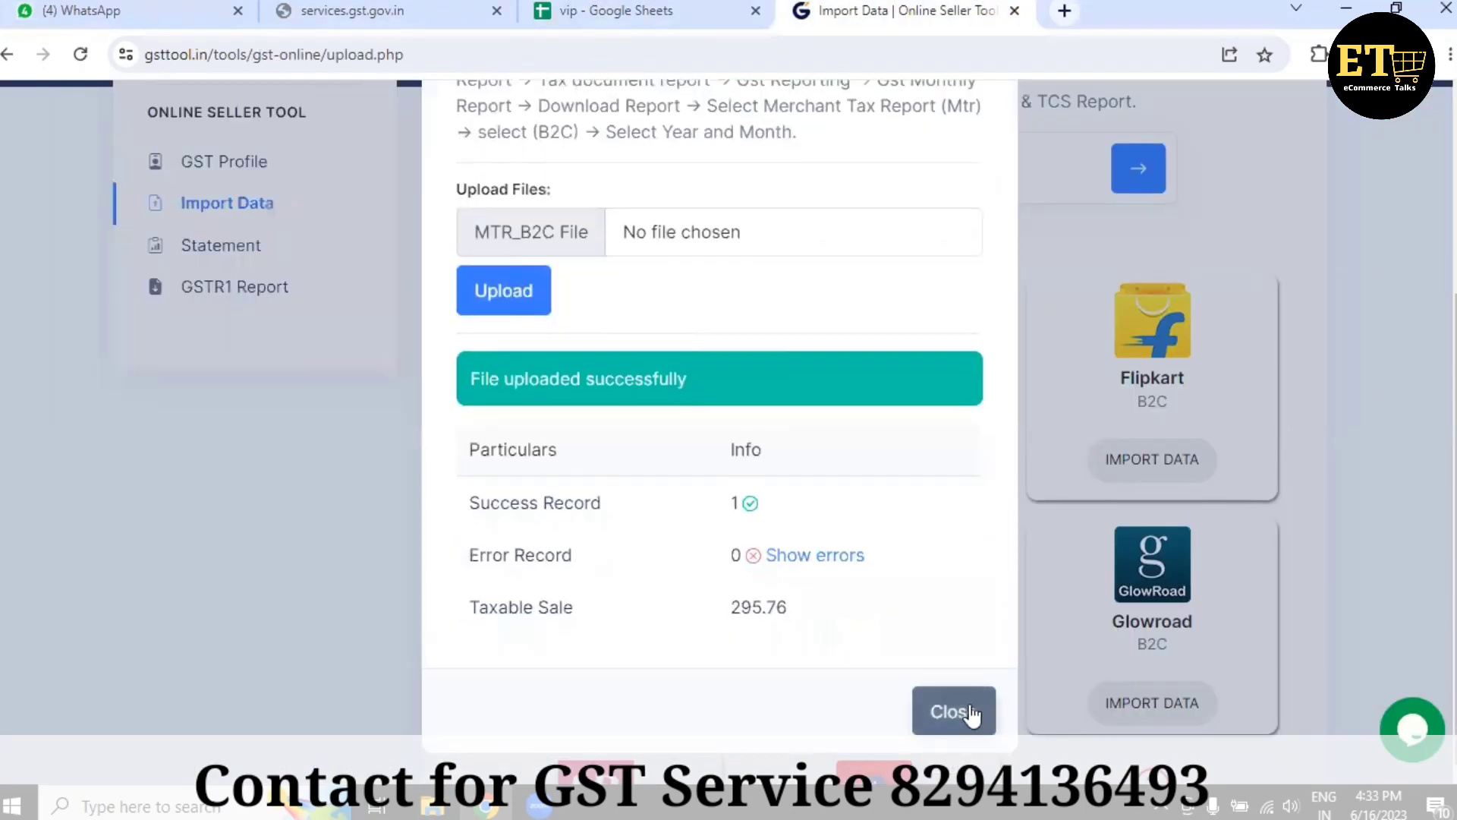
click(975, 712)
- Open the B2C data import for Flipkart and browse to the flipkart folder inside may 2023 for its GSTR return report
click(1167, 471)
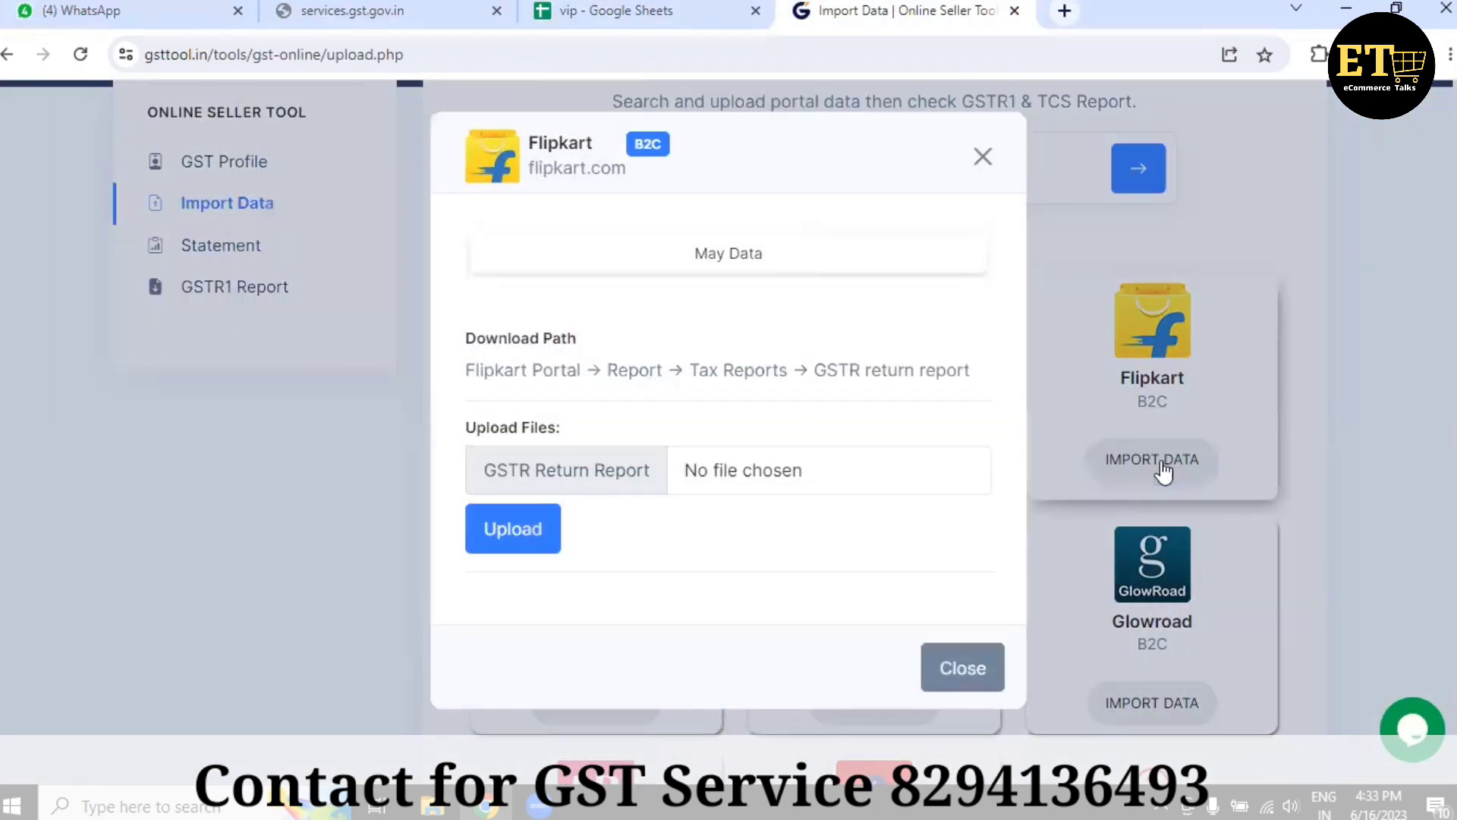
click(757, 480)
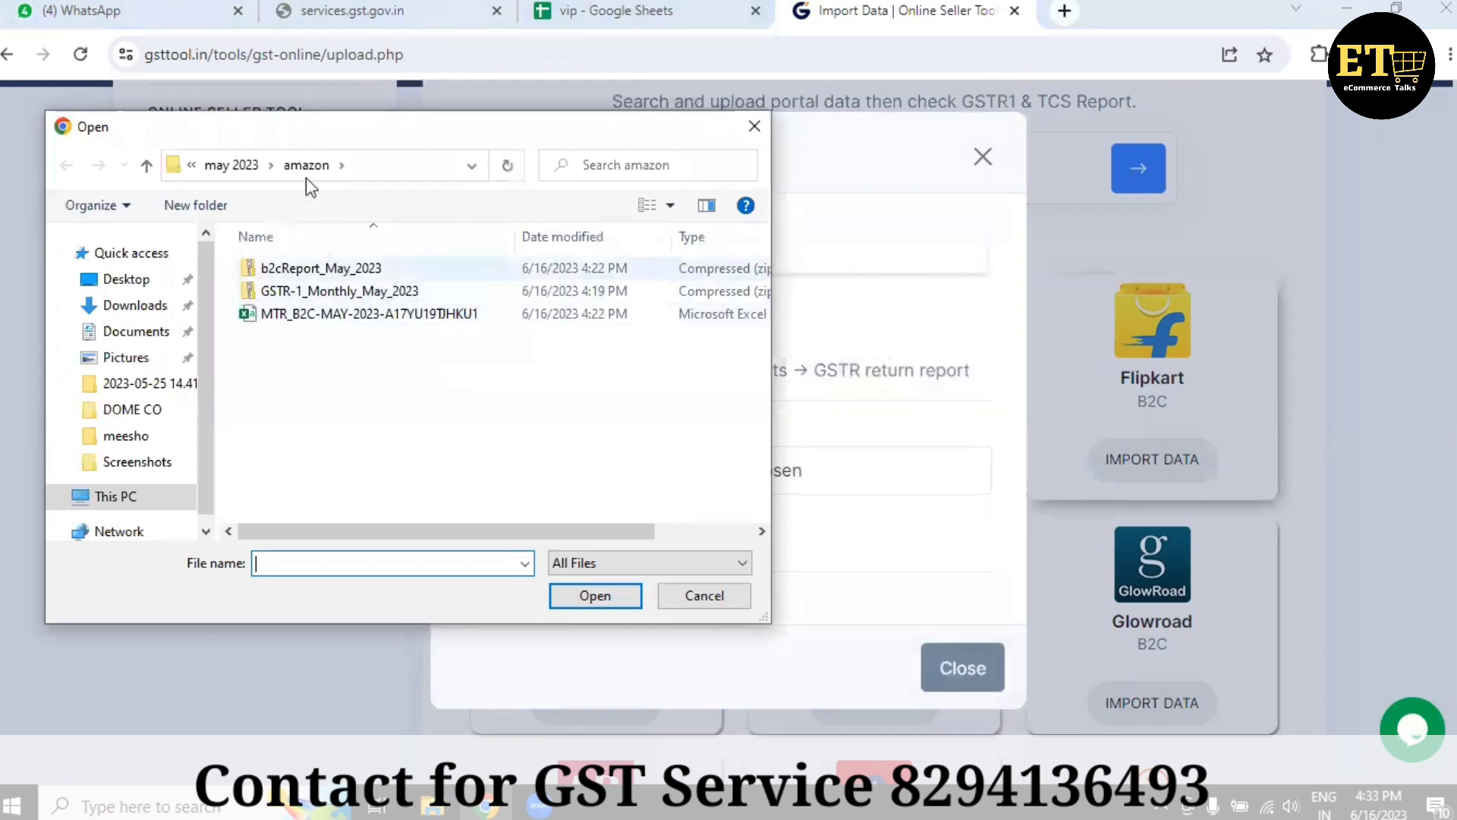
click(232, 171)
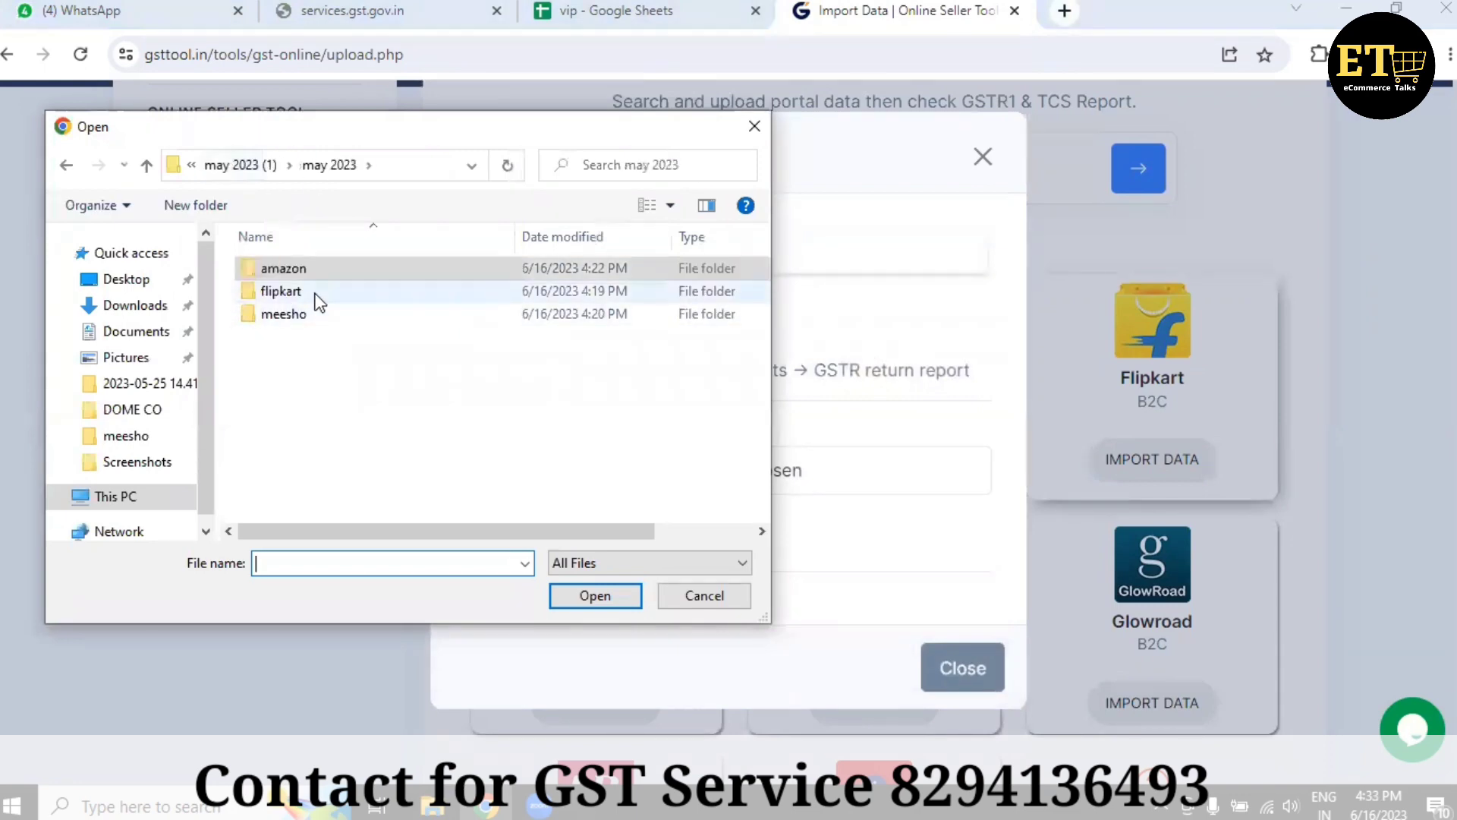
double_click(315, 290)
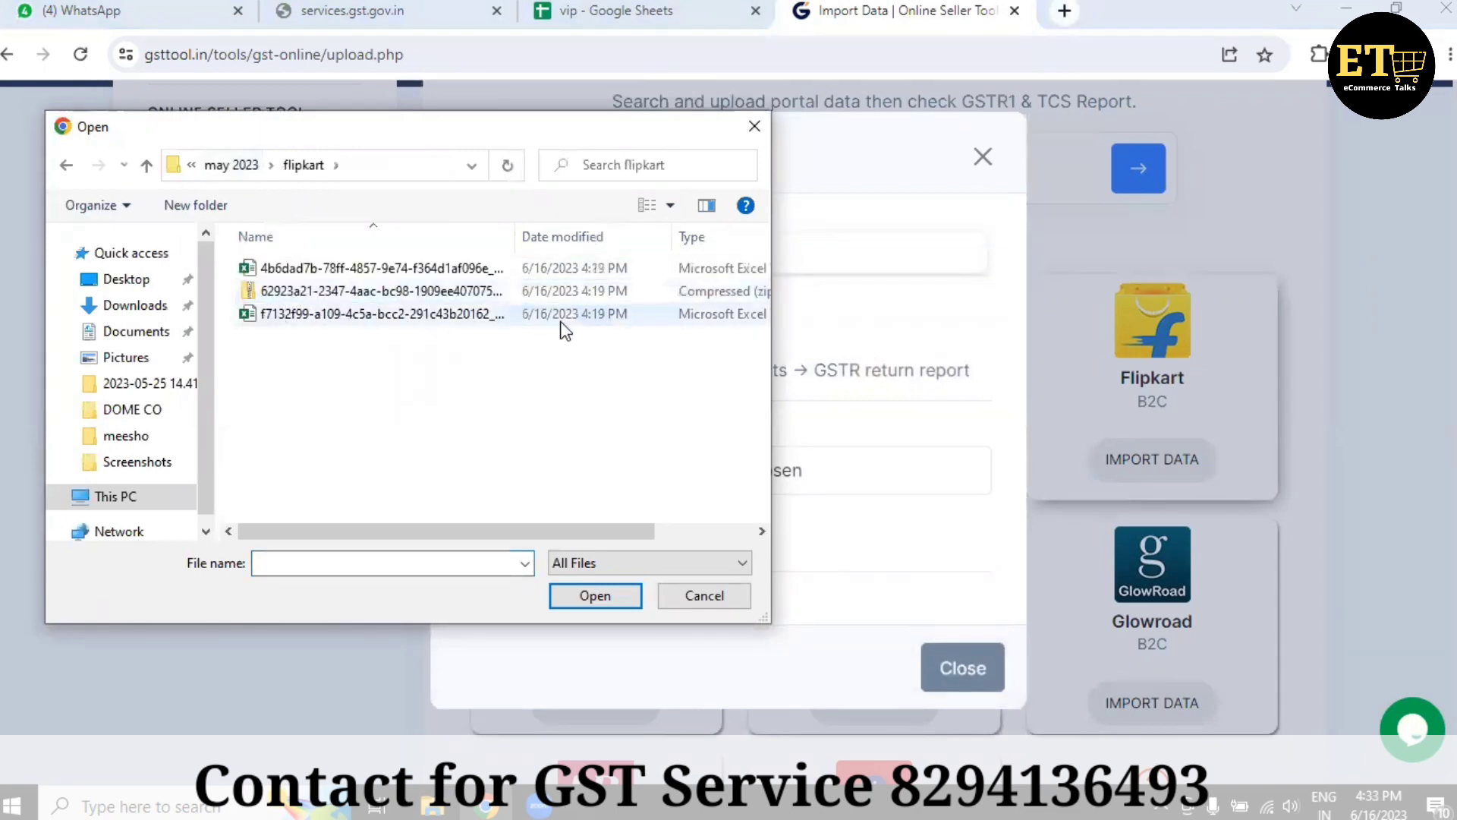
- Try to upload the Excel file starting with f7132f99 as the Flipkart GSTR return report
drag(568, 531, 507, 531)
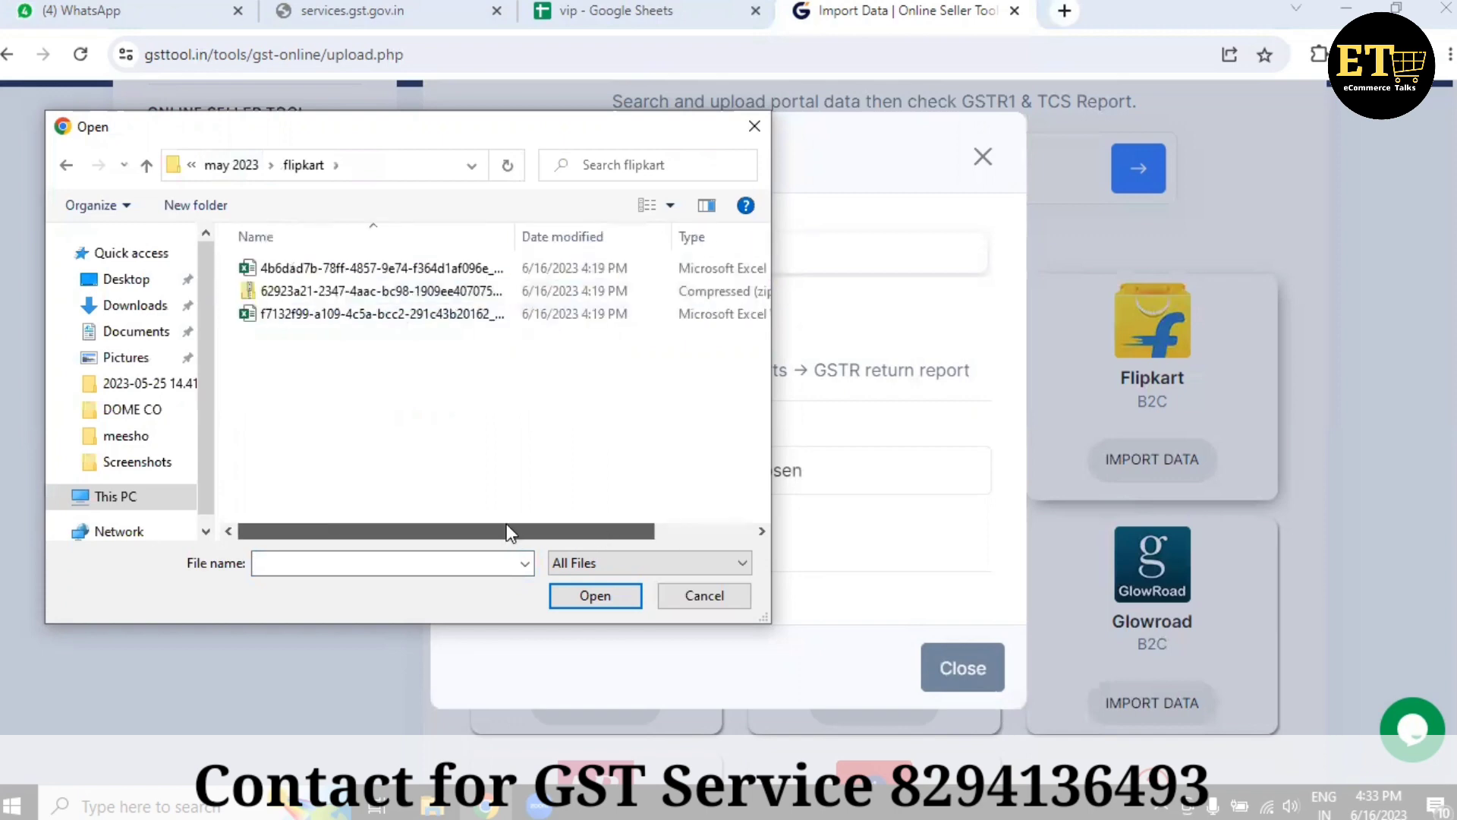
click(607, 600)
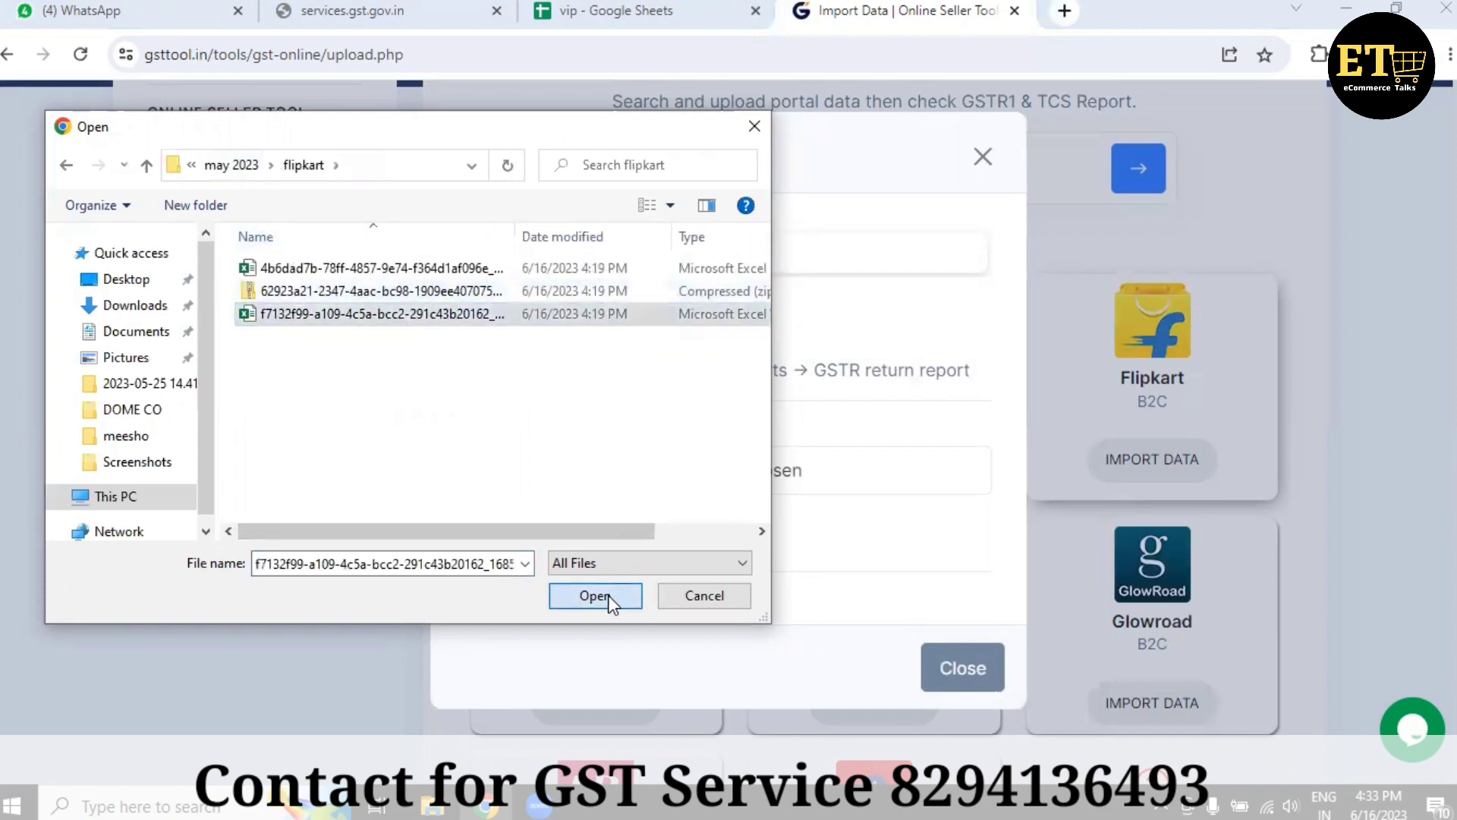
click(523, 535)
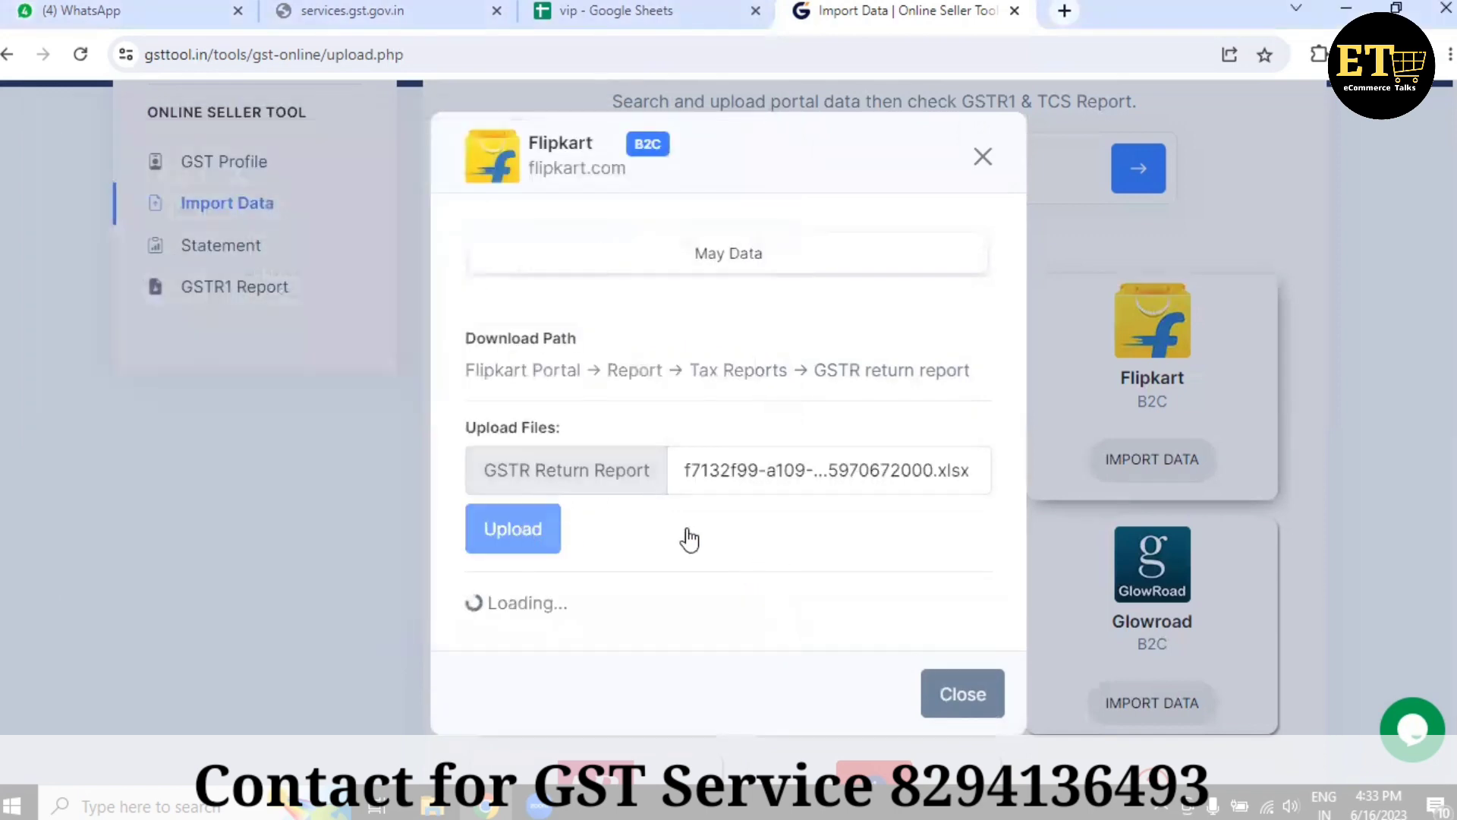
scroll(705, 551, down, 1)
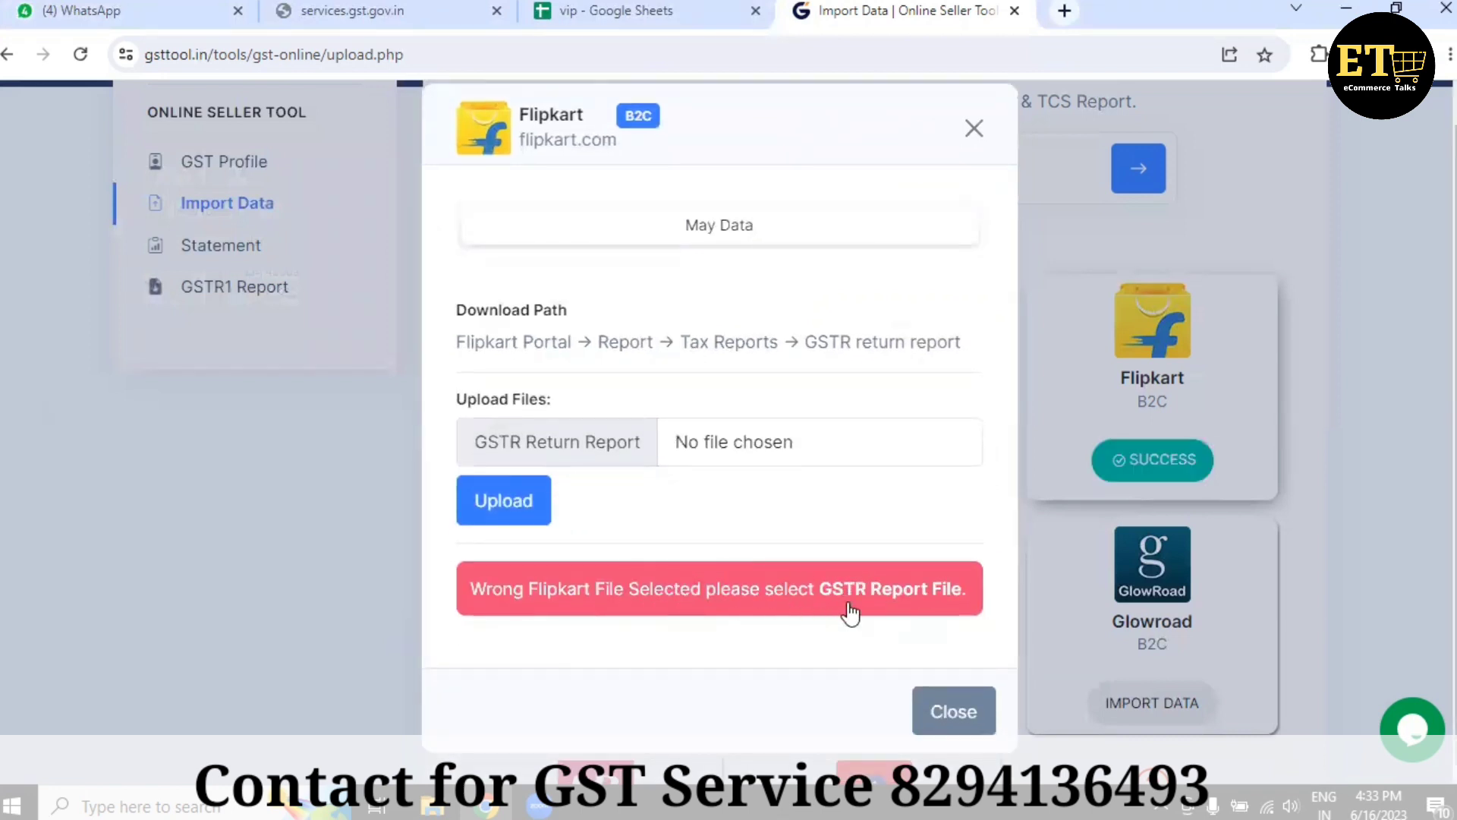
- Choose the Excel file starting with 4b6dad7b from the flipkart folder as the GSTR return report and upload it
click(714, 436)
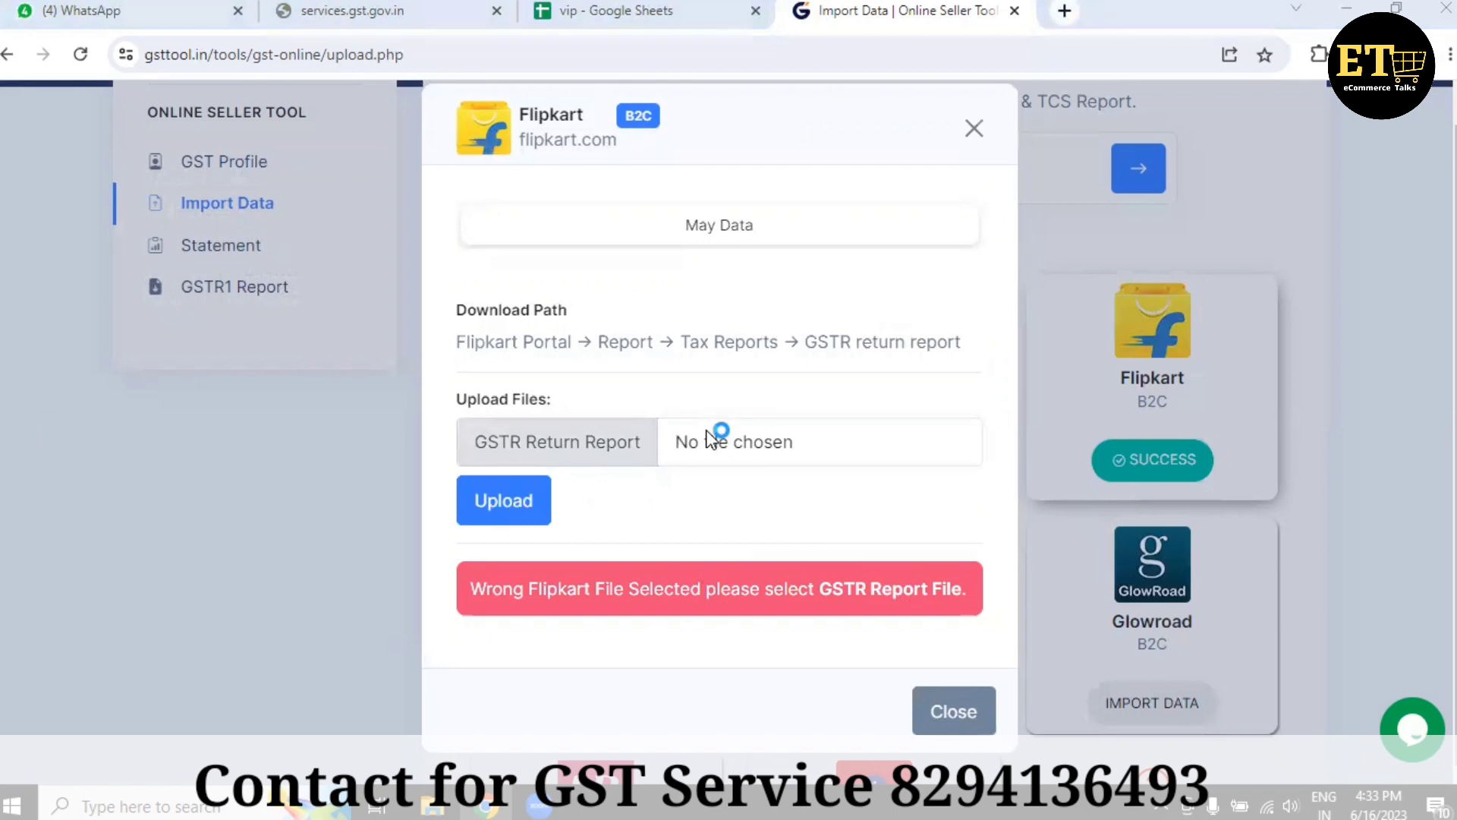
click(444, 271)
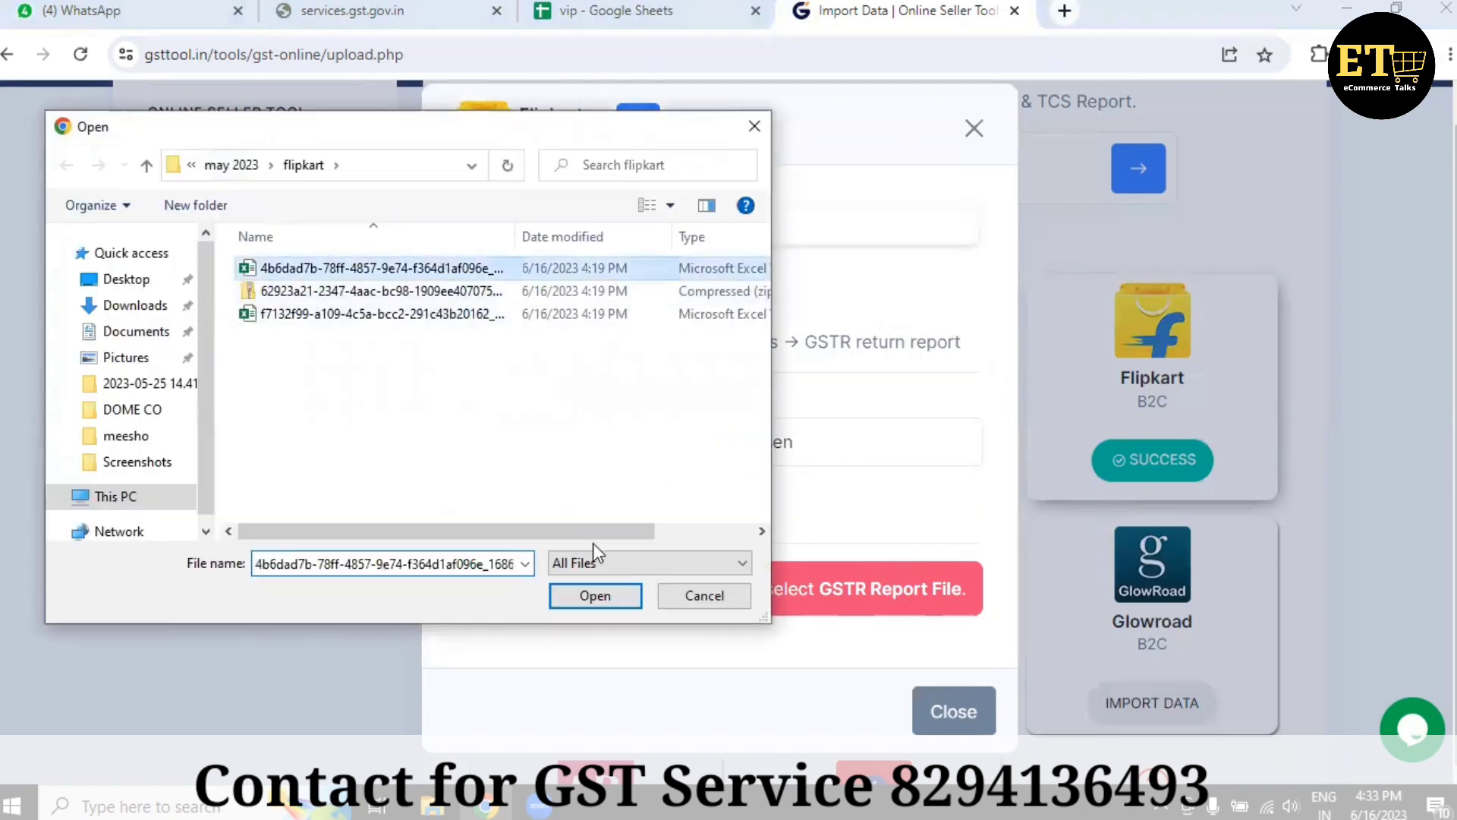
click(600, 596)
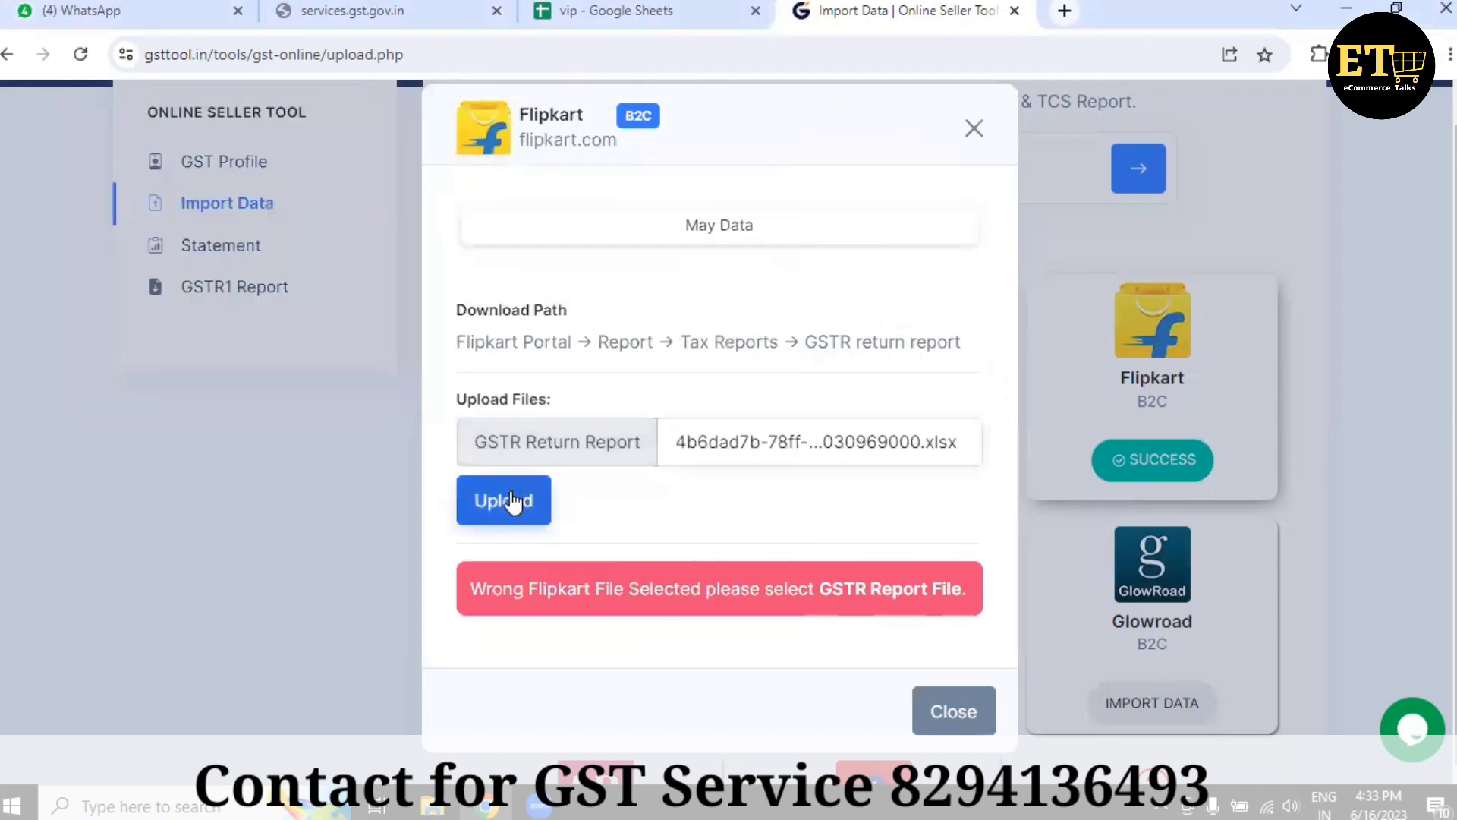
click(506, 500)
- Compare the uploaded Flipkart taxable sale with the FLIPKART total in the vip spreadsheet, and close the Flipkart import on GST Tool
scroll(697, 570, down, 3)
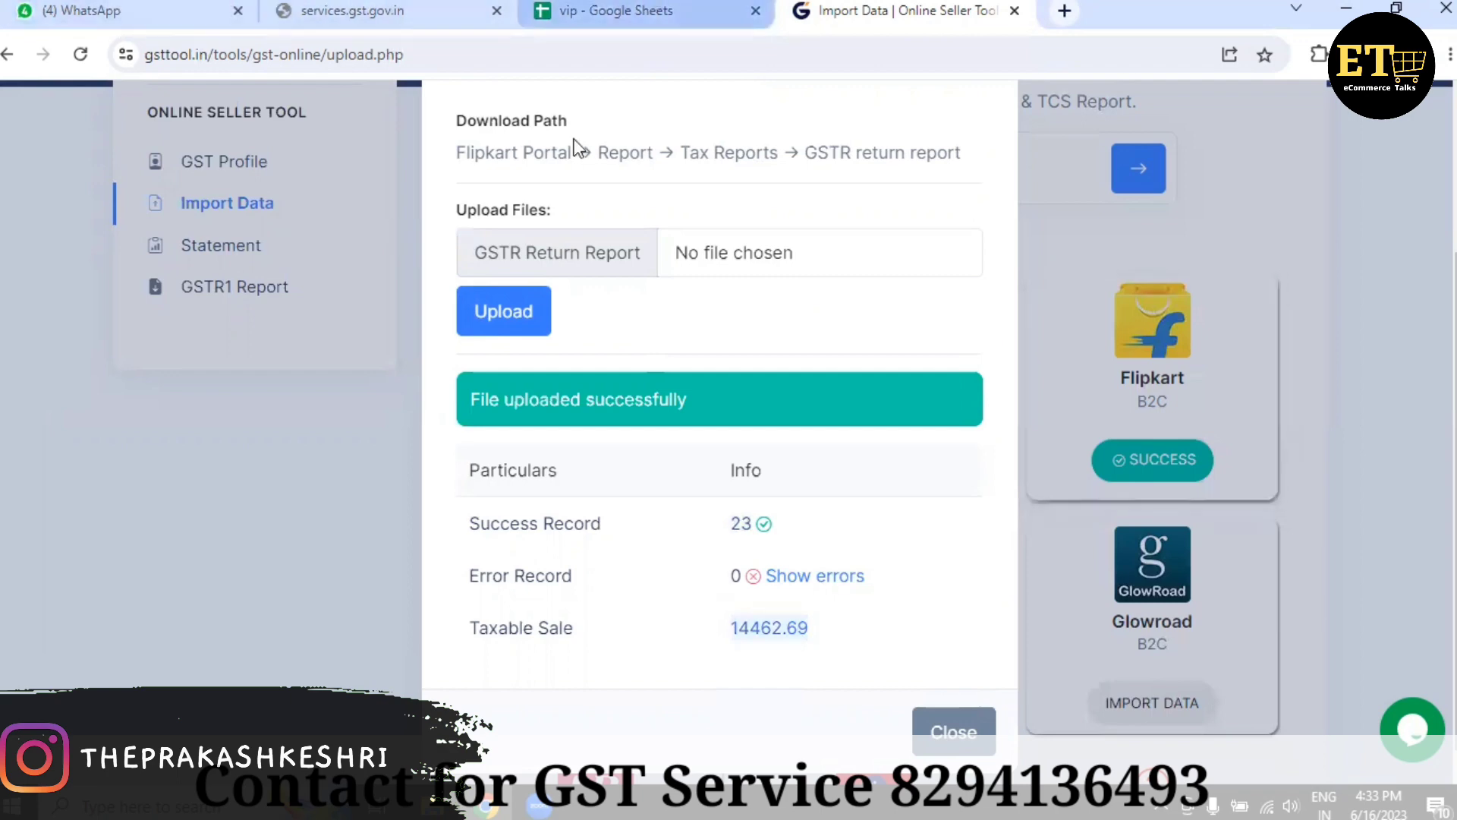
click(617, 11)
click(334, 329)
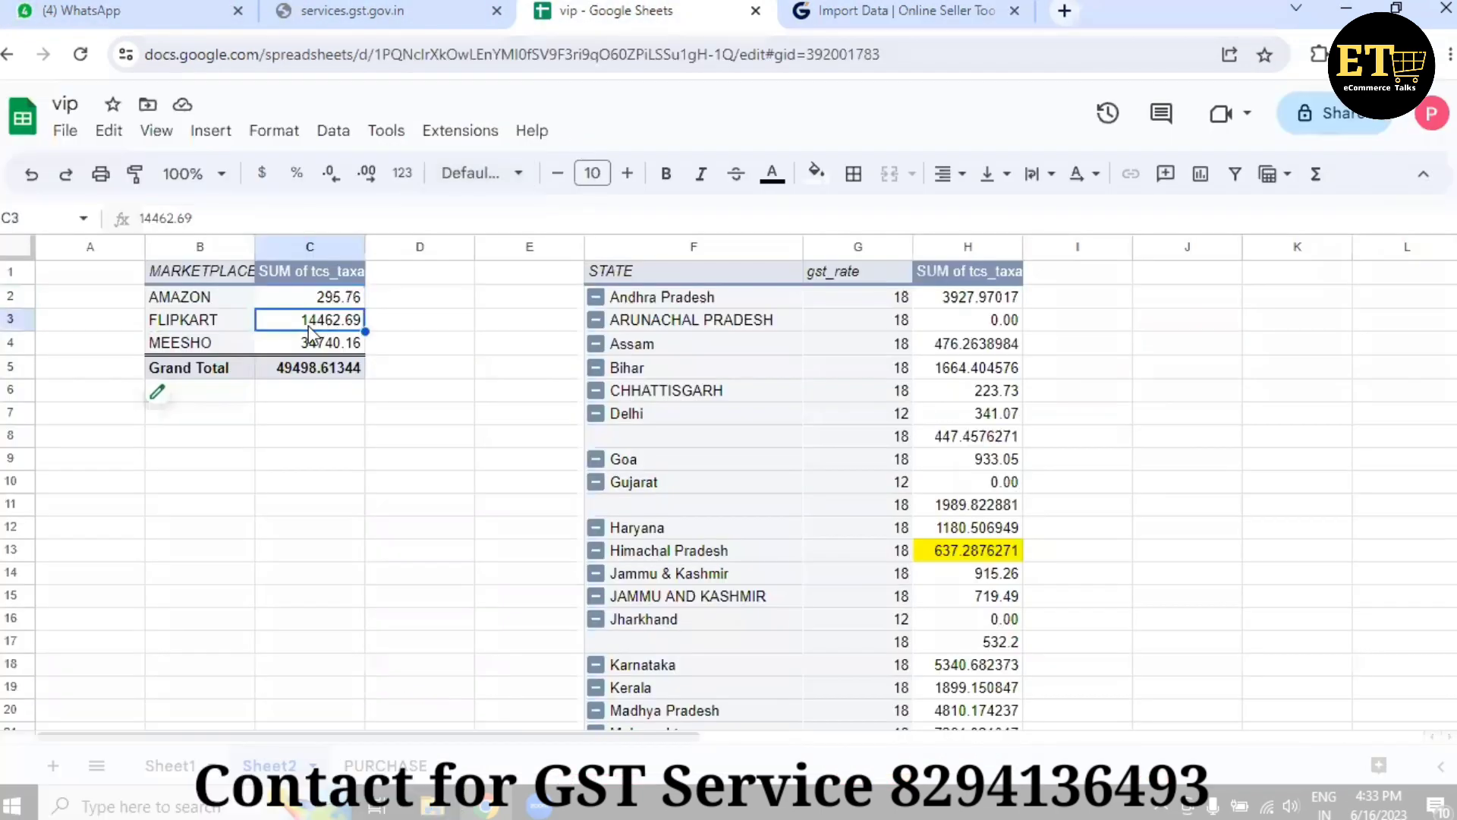
key(ctrl+Tab)
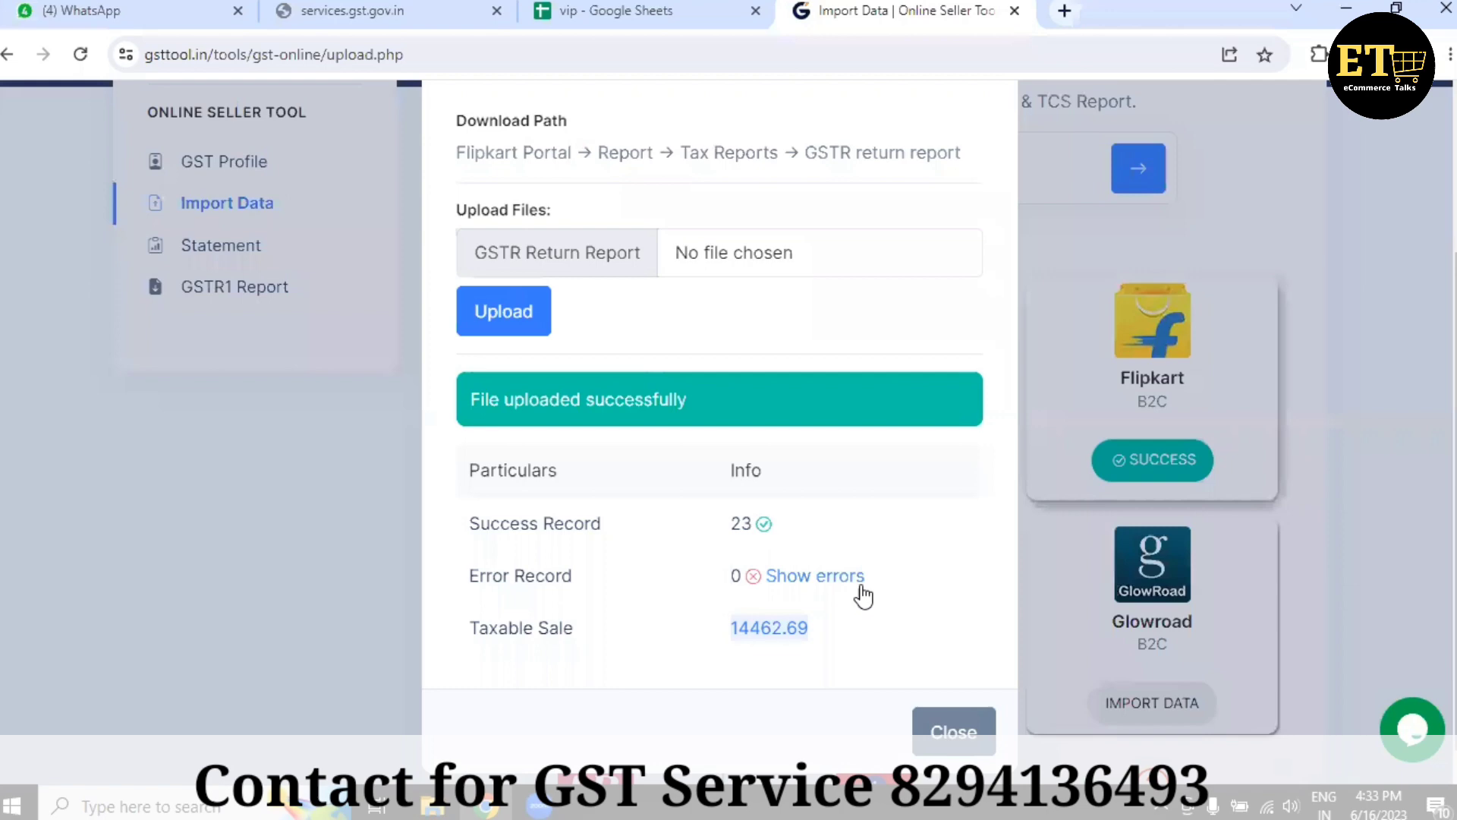
click(954, 732)
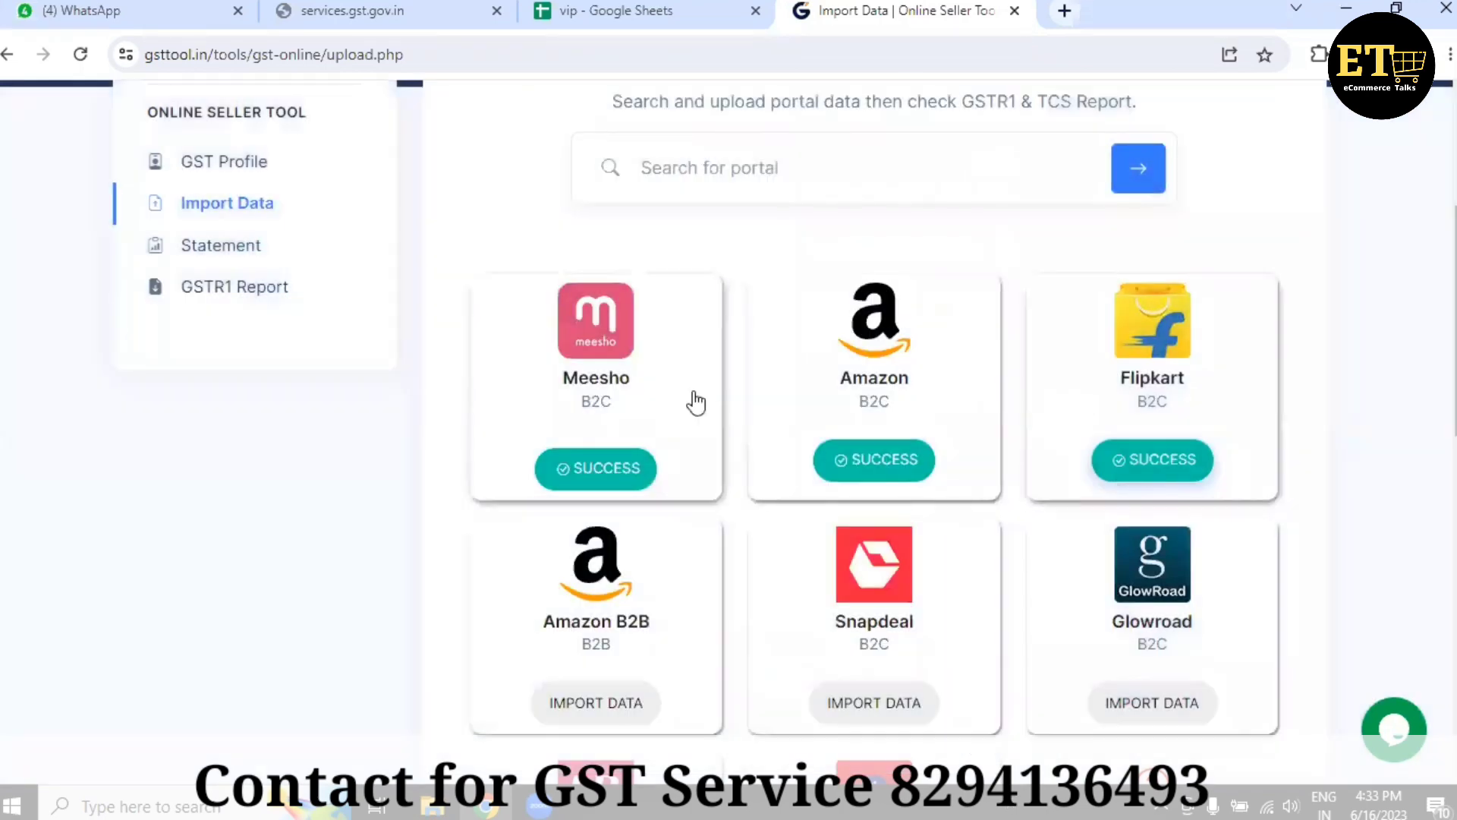
- Glance at the Amazon B2B data import and review the remaining portals and the statement and GSTR1 options below them
scroll(919, 408, down, 3)
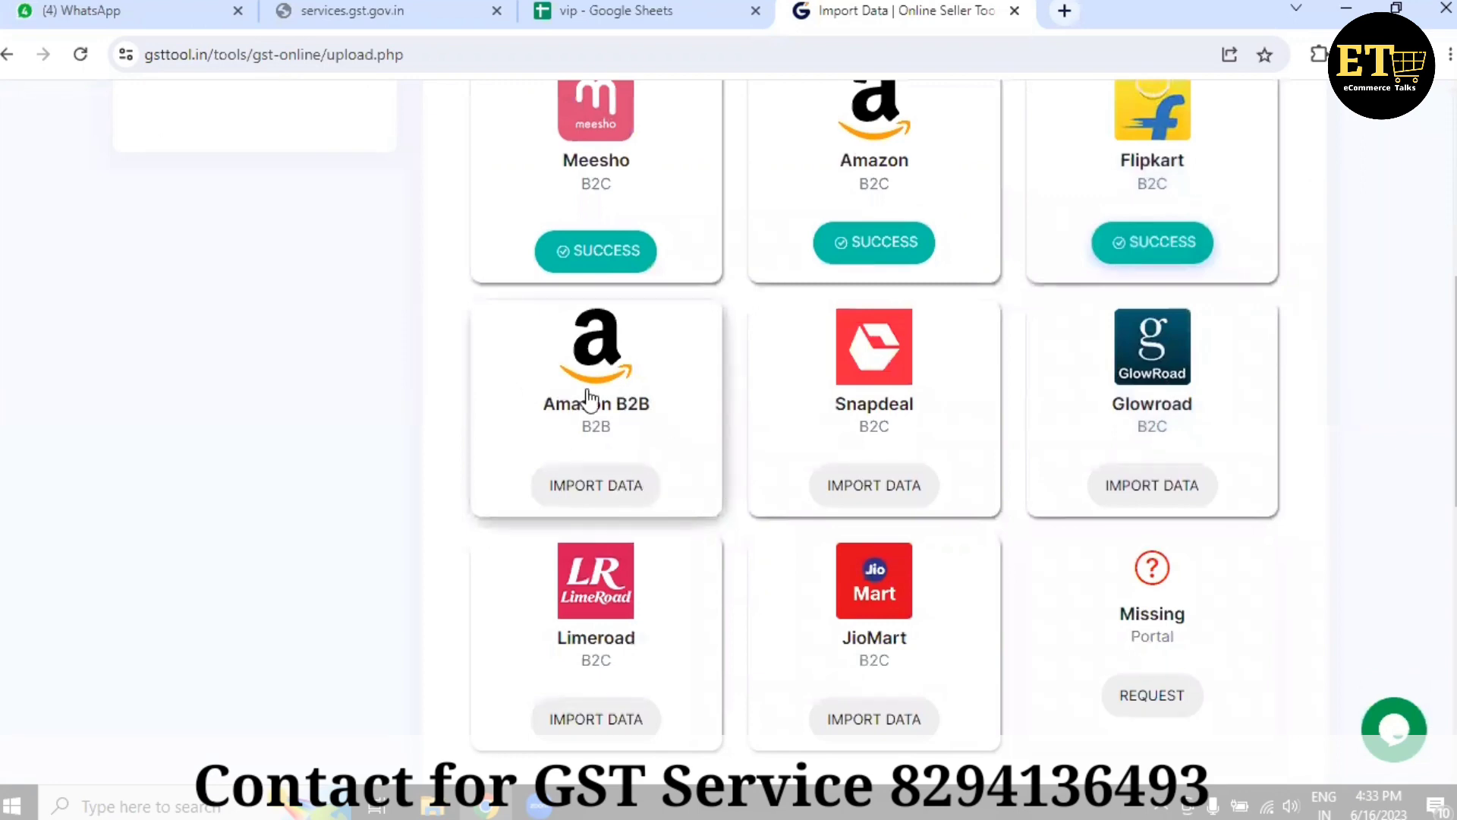
click(605, 498)
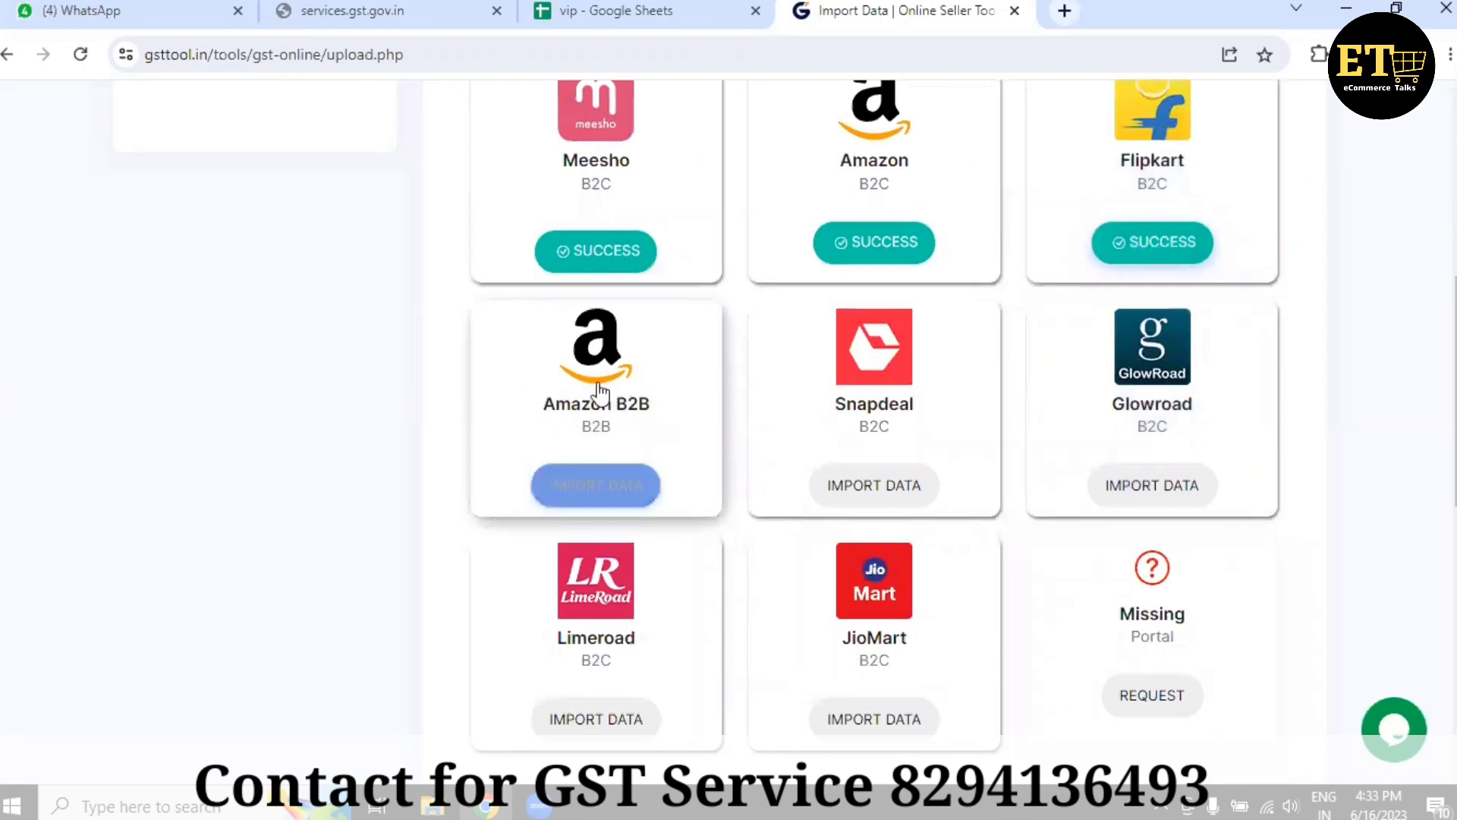
scroll(927, 481, down, 3)
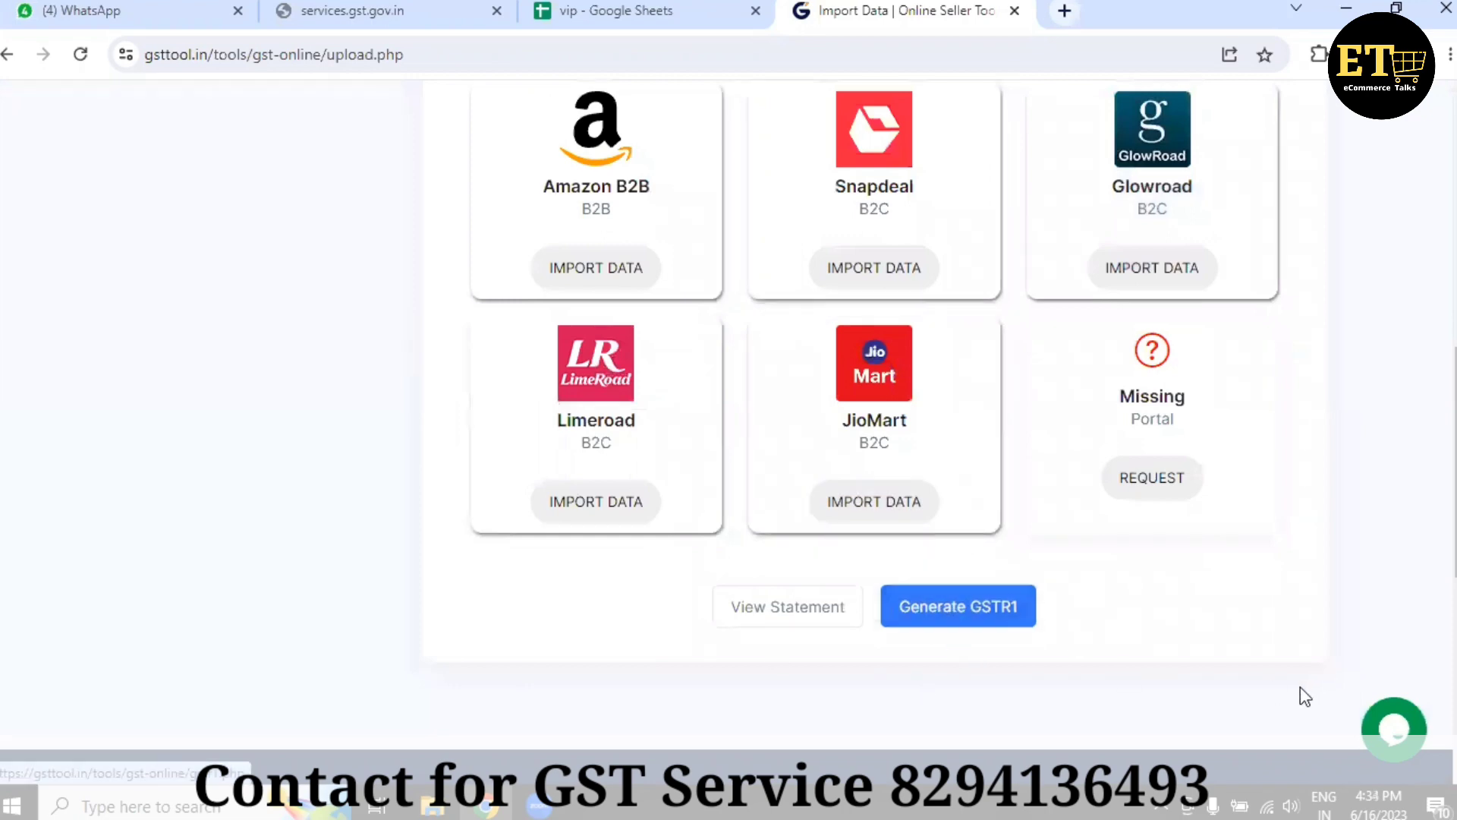
- Review the state-wise GST rates and taxable sums in the pivot table of the vip spreadsheet
click(607, 11)
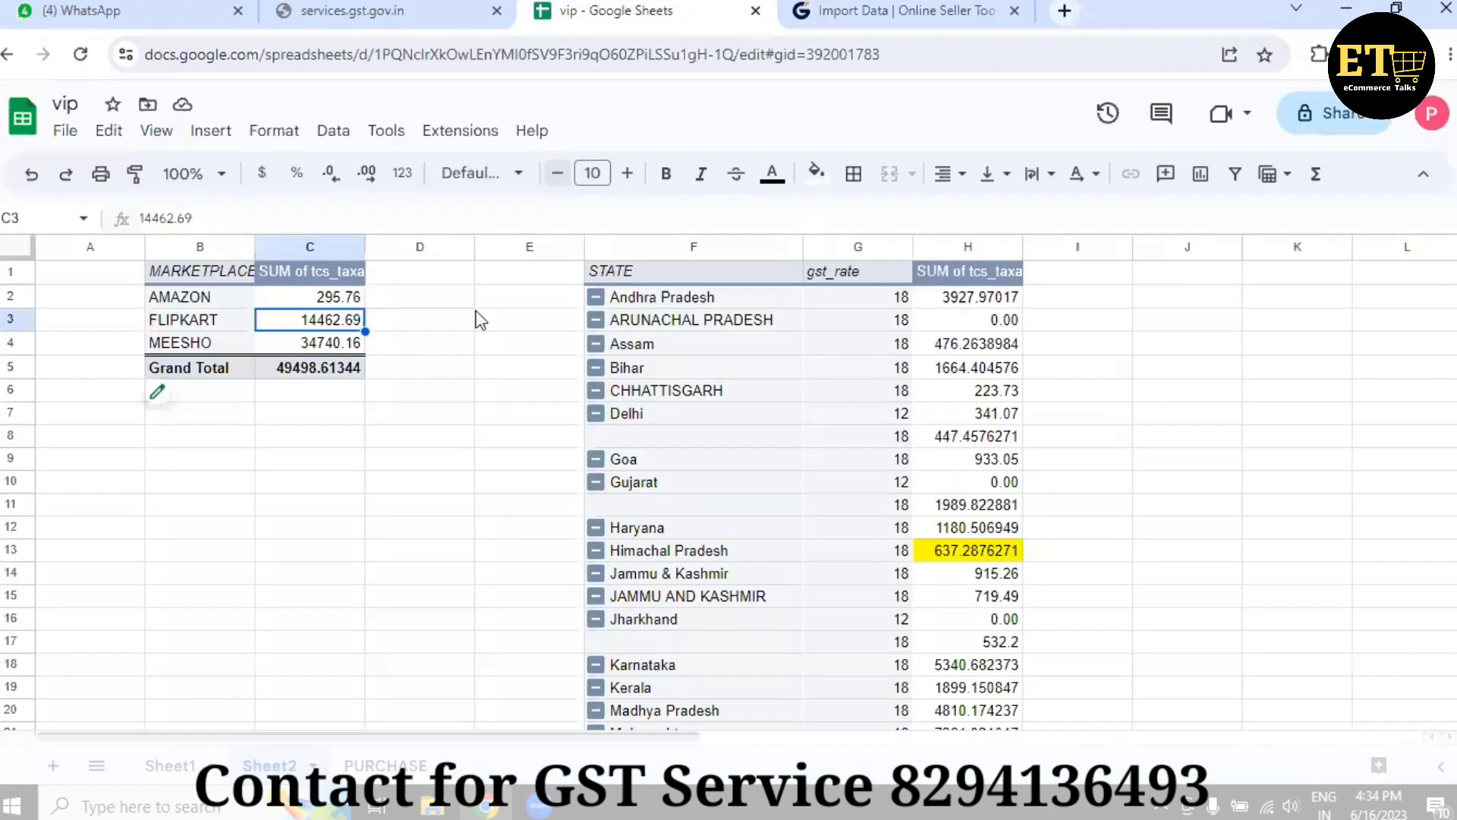
click(703, 296)
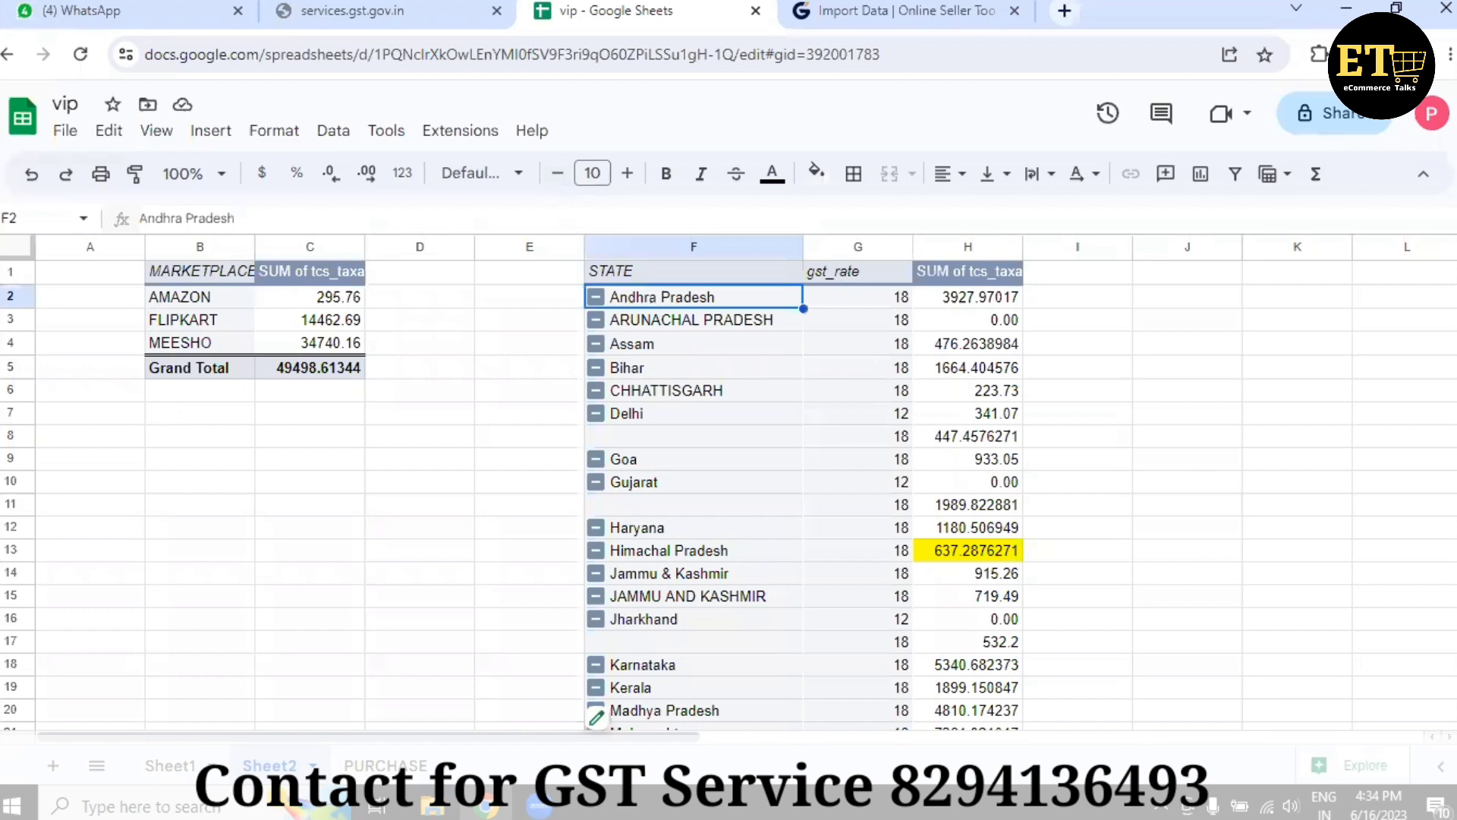
click(693, 319)
key(Down)
key(Down)
key(Down)
key(Down)
key(Down)
key(Down)
key(Down)
key(Down)
key(Down)
key(Down)
key(Down)
key(Down)
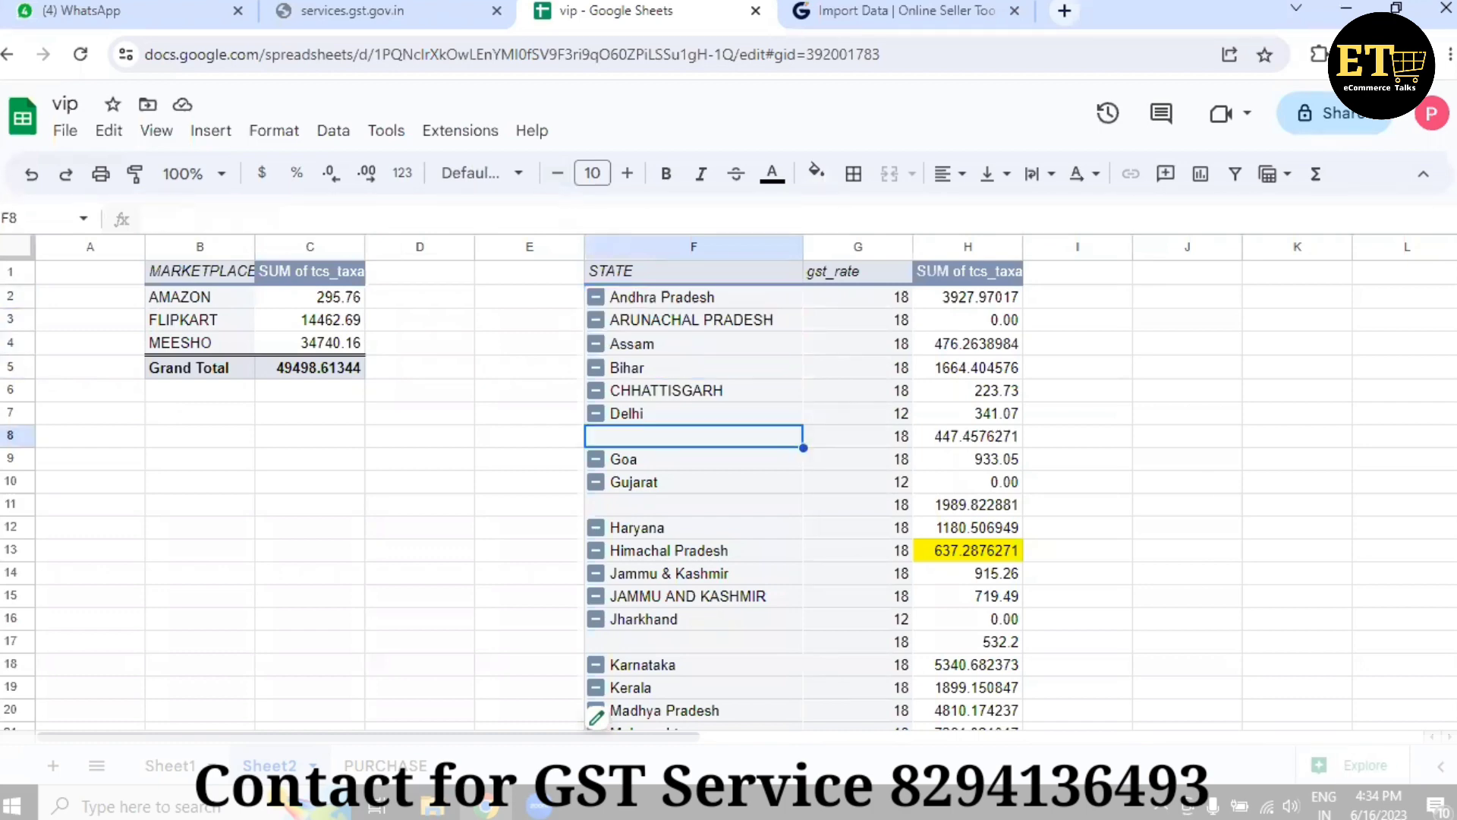
key(Right)
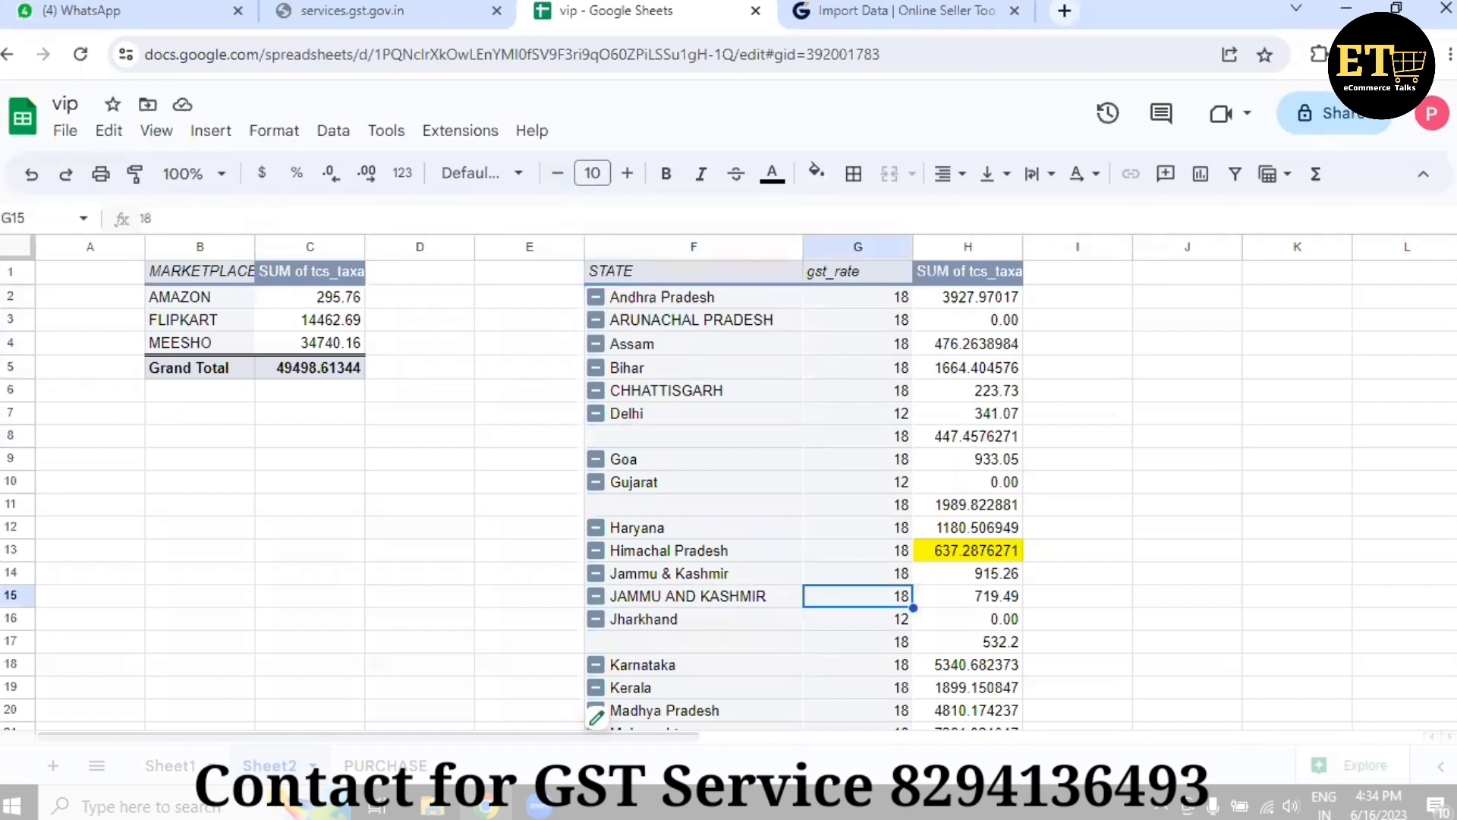
key(Right)
key(Left)
- Return to GST Tool, check the import status of the Meesho, Amazon and Flipkart portals, and generate the GSTR1 report
click(896, 10)
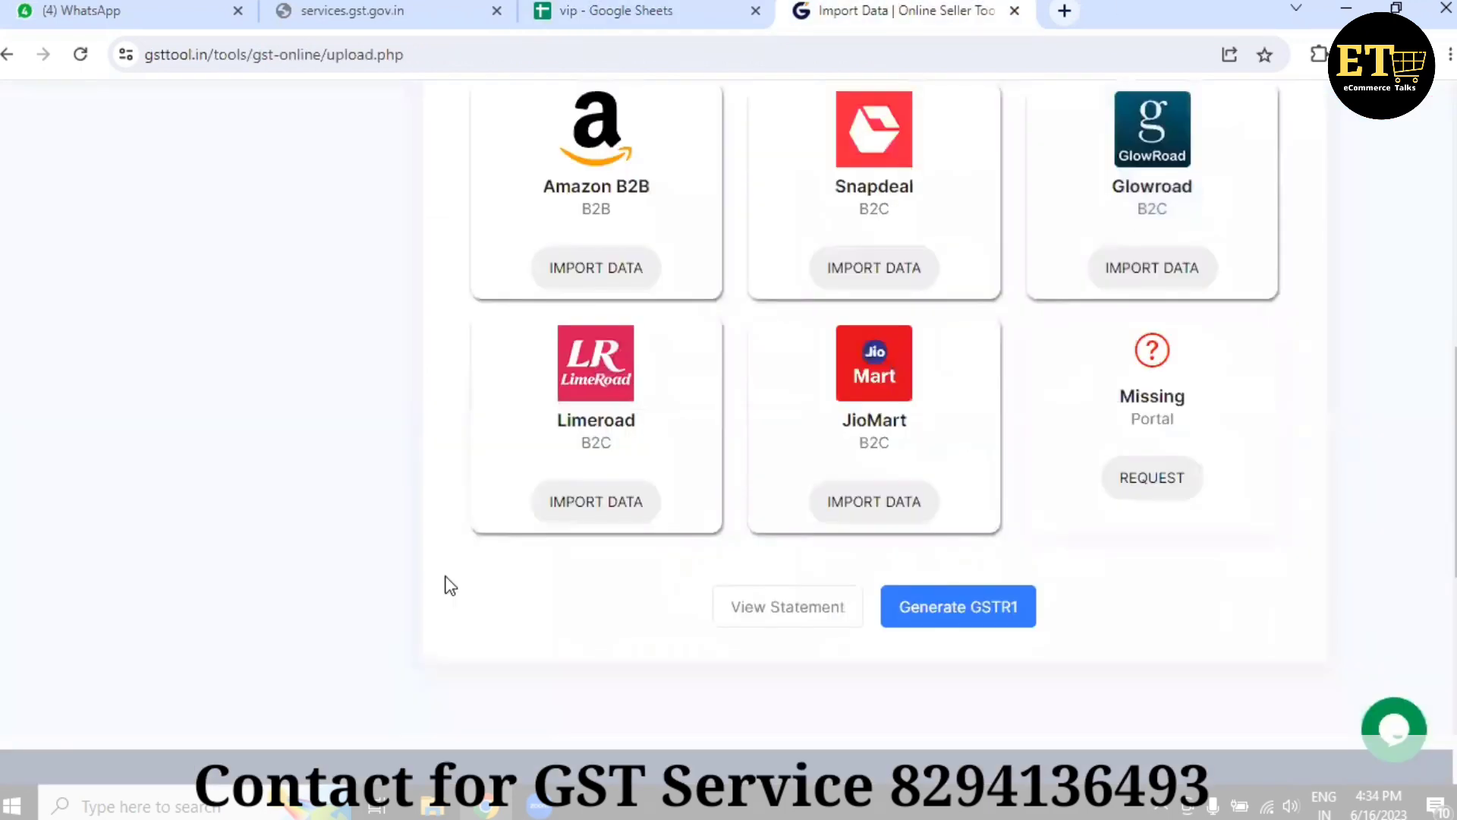
click(702, 10)
click(854, 14)
scroll(920, 516, up, 5)
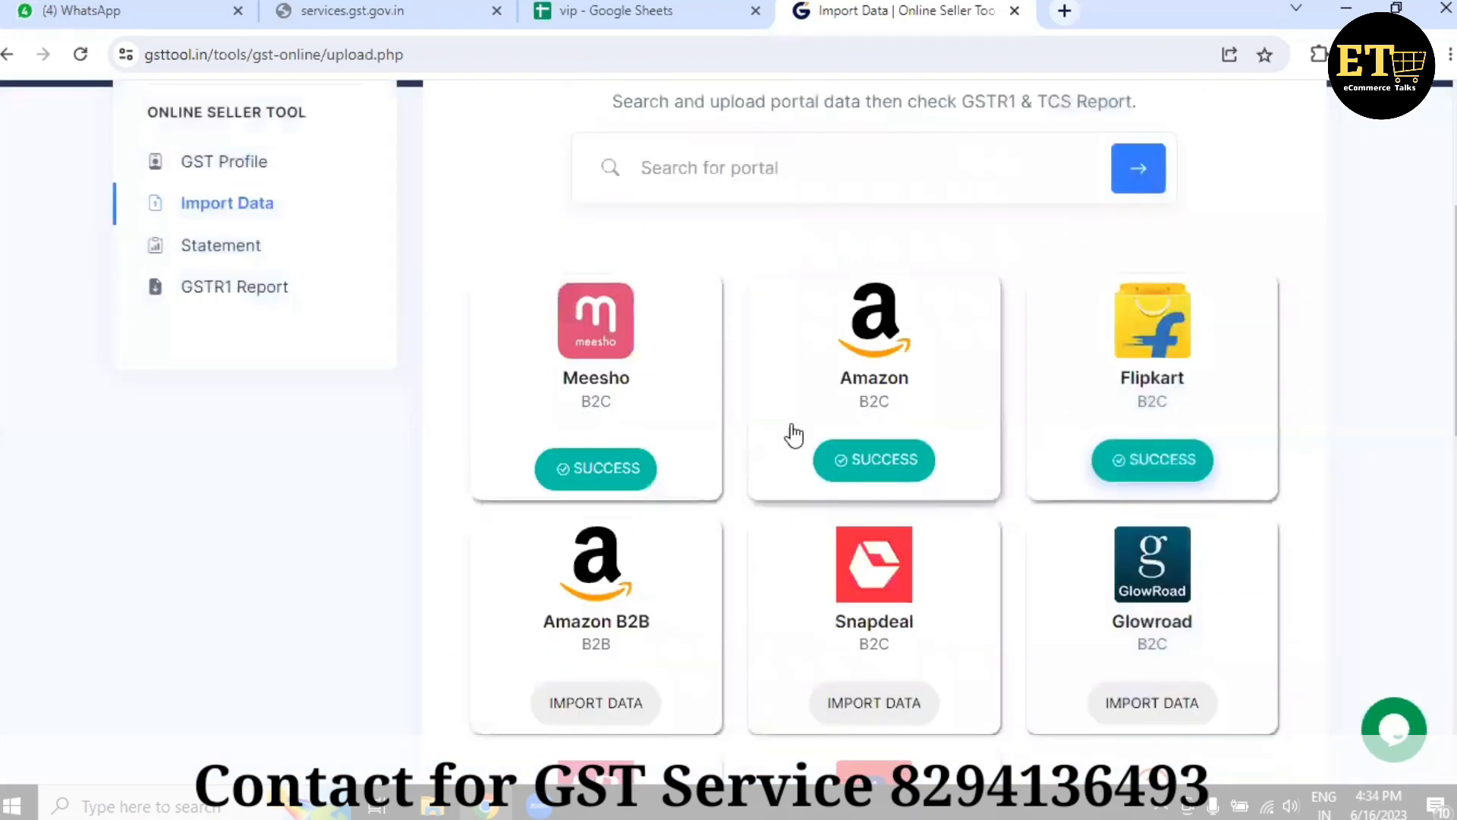
scroll(1048, 605, down, 2)
scroll(1013, 624, down, 4)
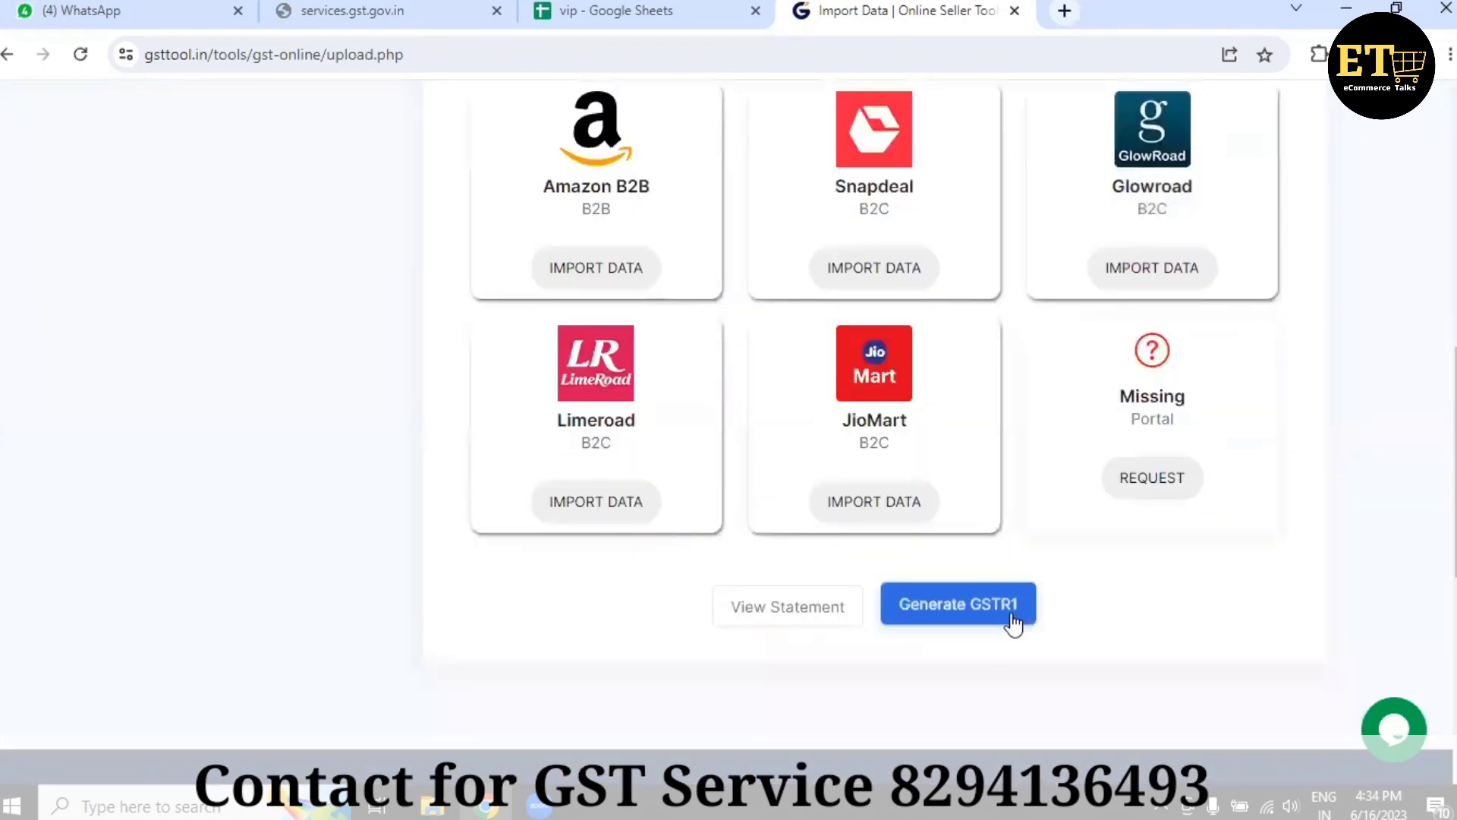
click(1014, 624)
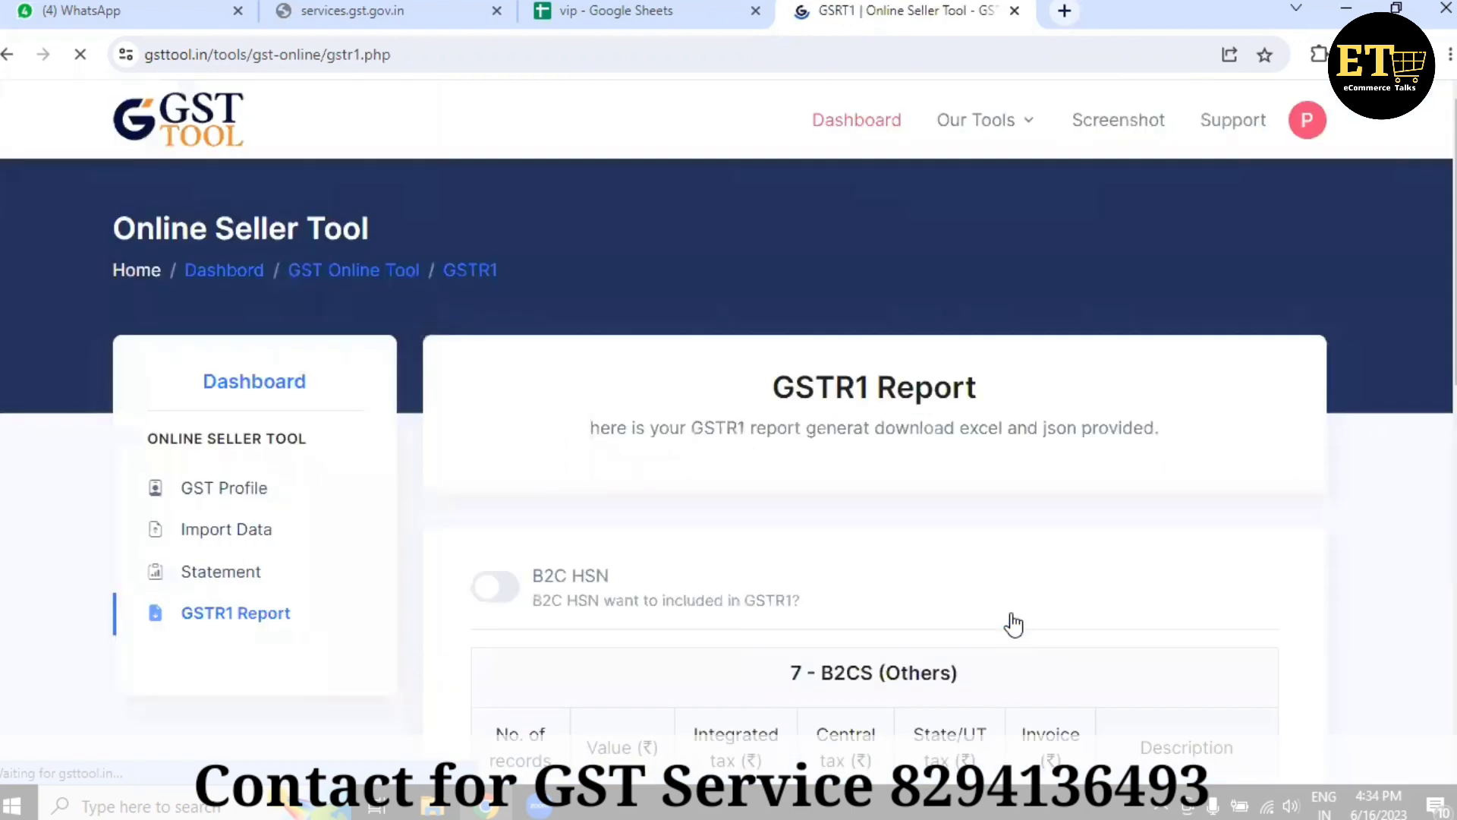
- Compare the total value under 7 - B2CS (Others) with the Grand Total in the vip spreadsheet
scroll(839, 532, down, 4)
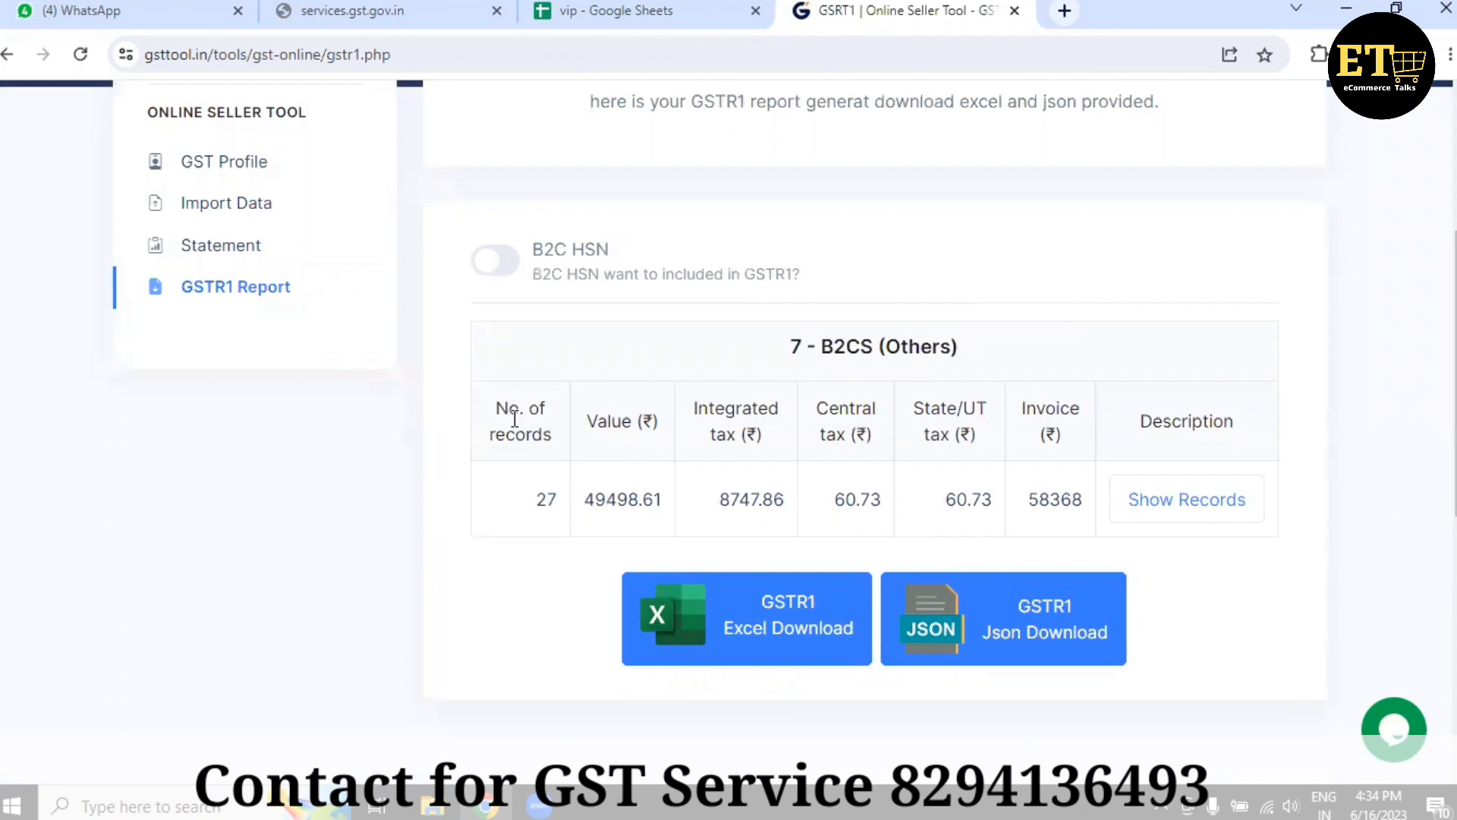
drag(537, 501, 589, 501)
double_click(676, 506)
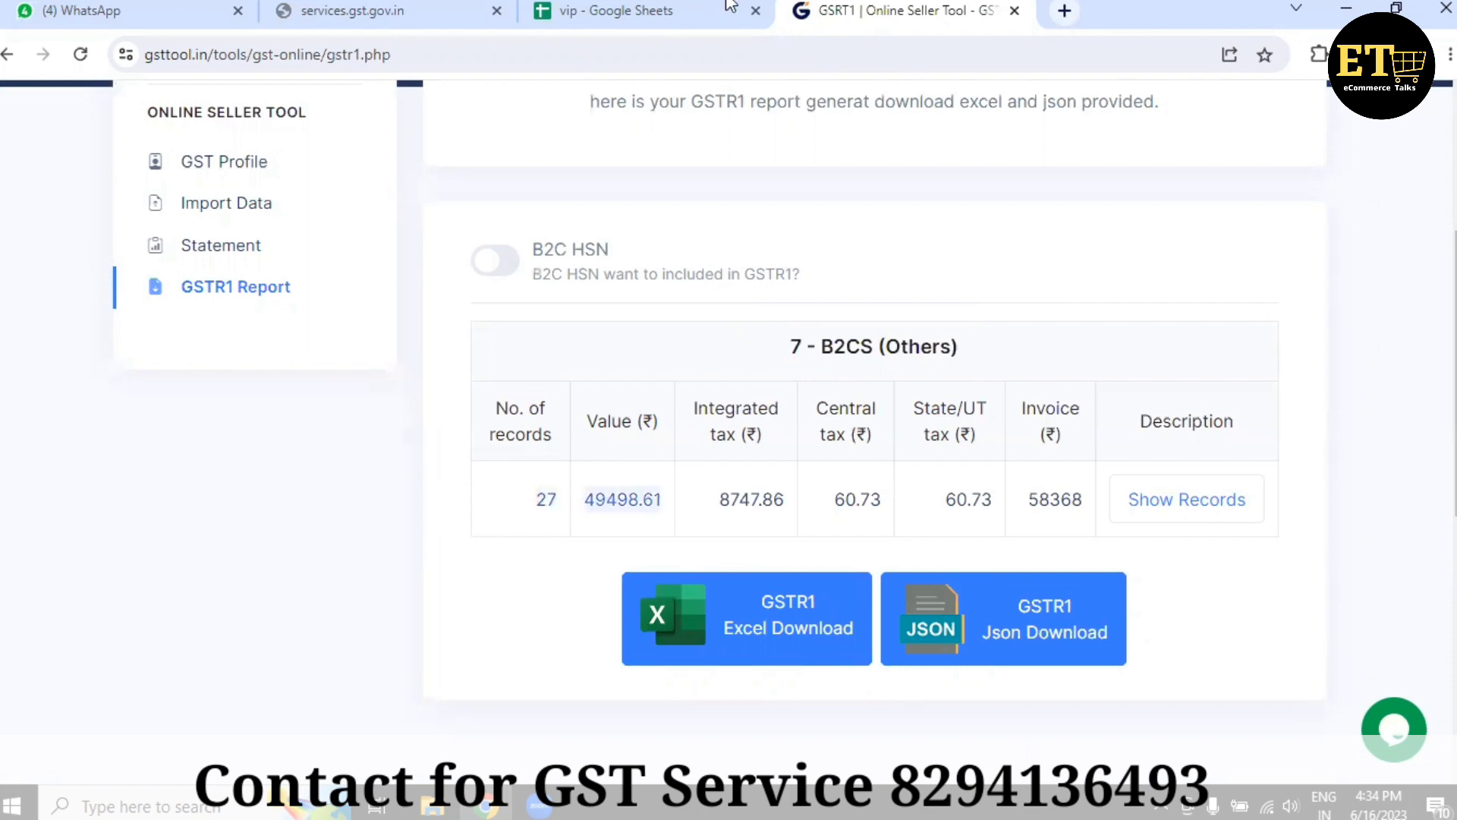
click(616, 11)
click(303, 372)
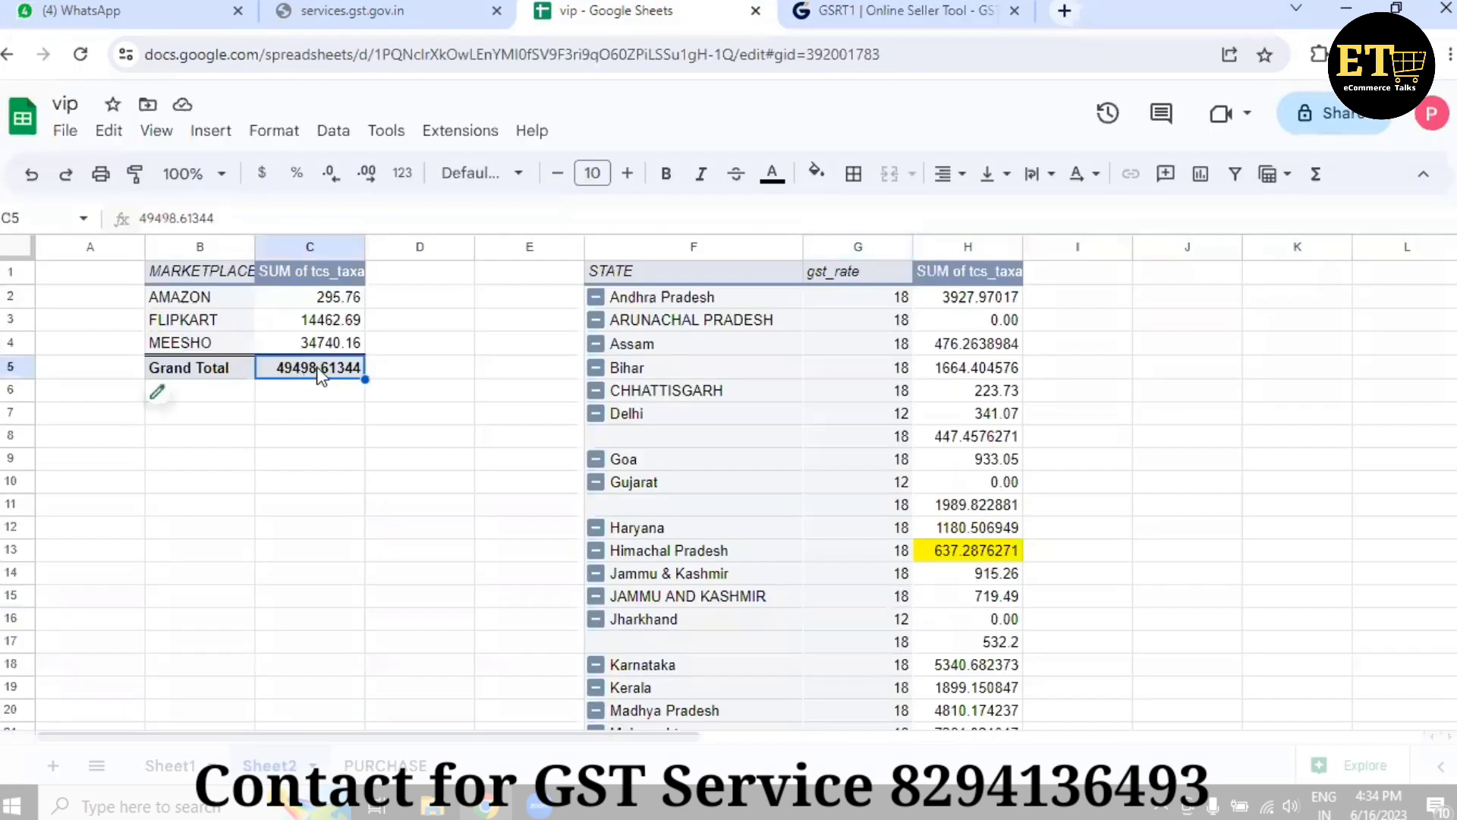
key(ctrl+Tab)
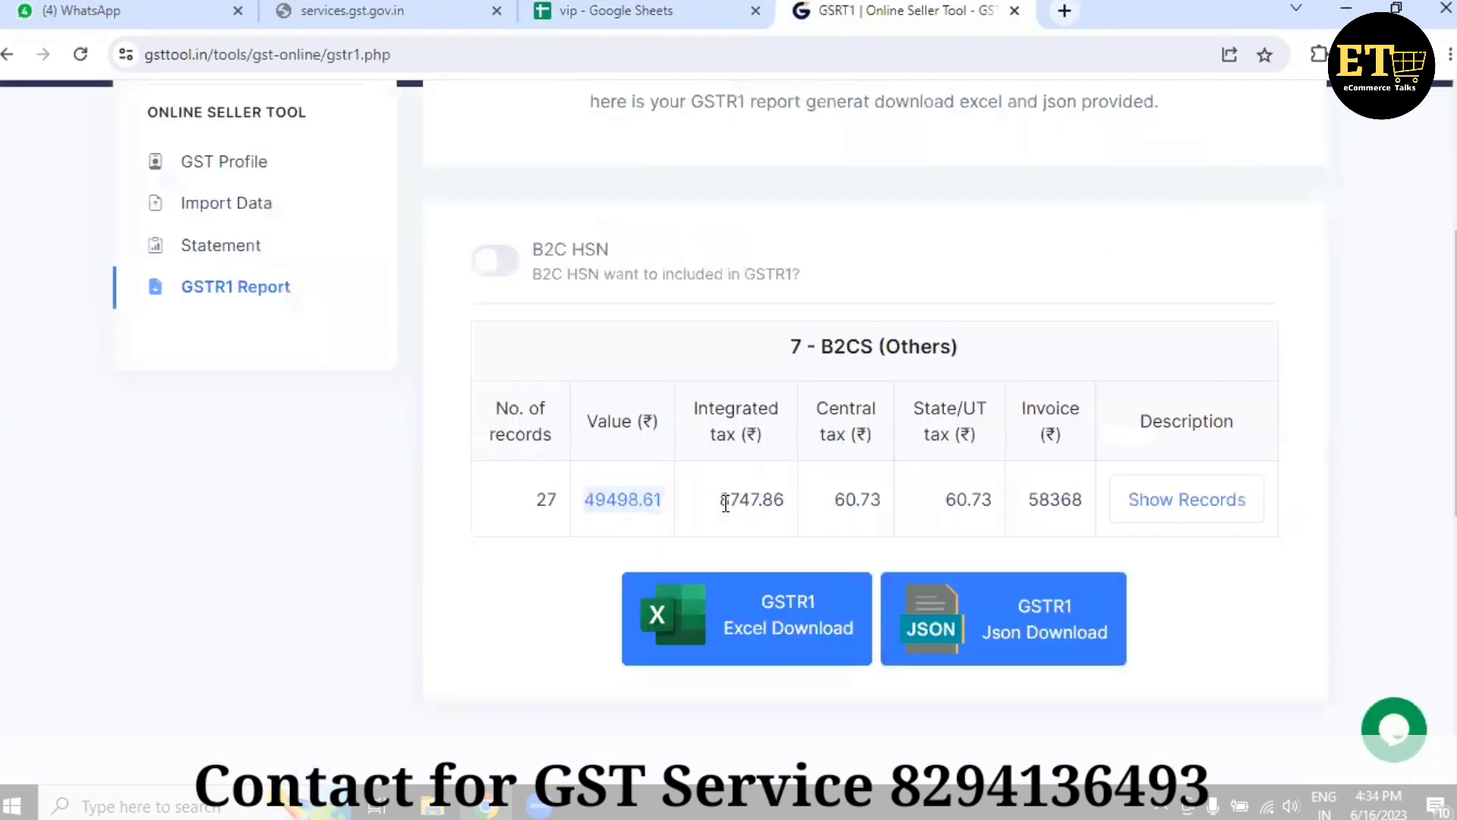
- Check the report's integrated tax, inspect the fields available as values for the vip spreadsheet's state-wise pivot table, and close its editor
drag(721, 510, 763, 507)
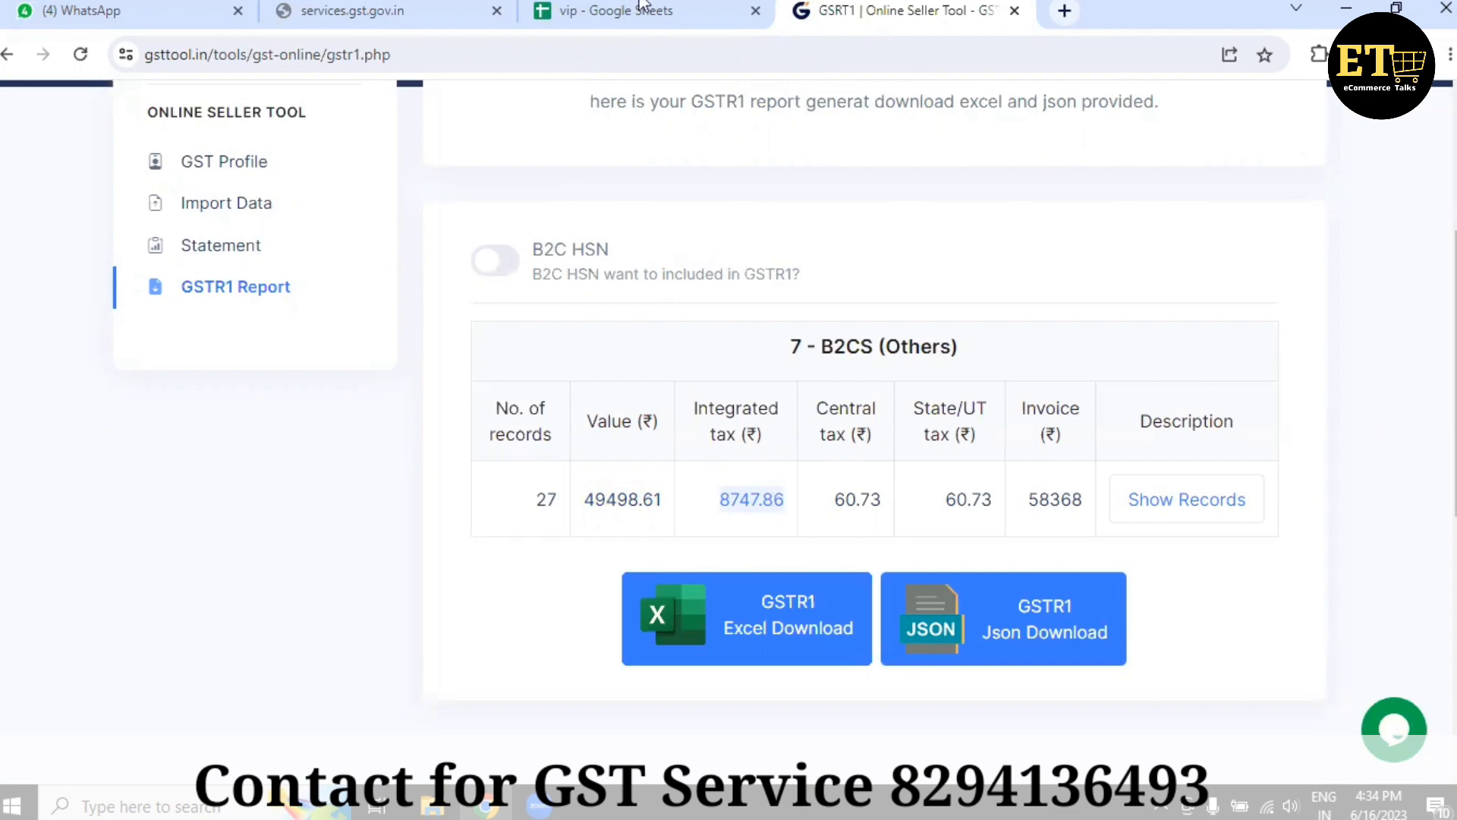
key(ctrl+shift+Tab)
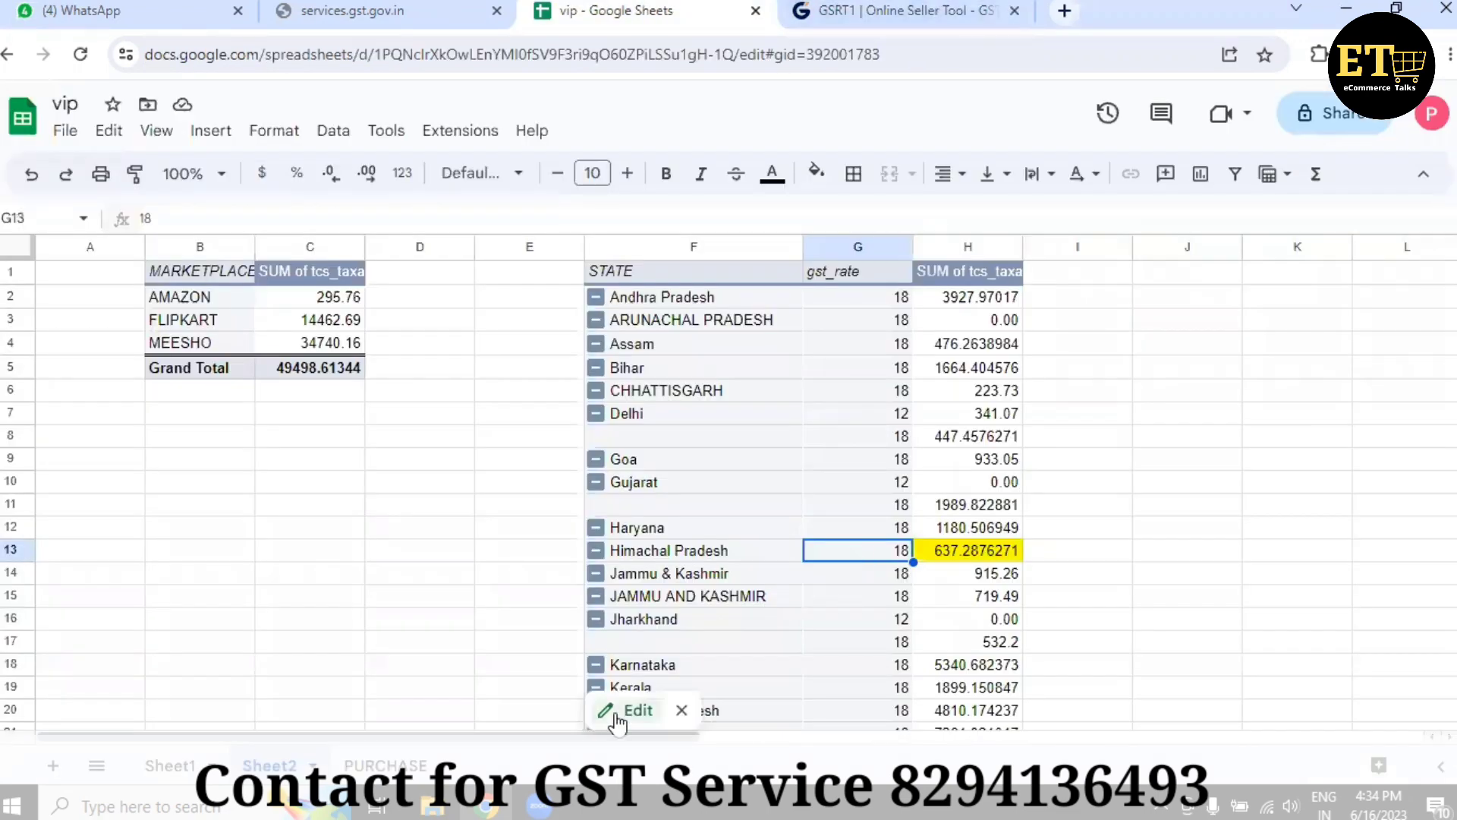
click(605, 712)
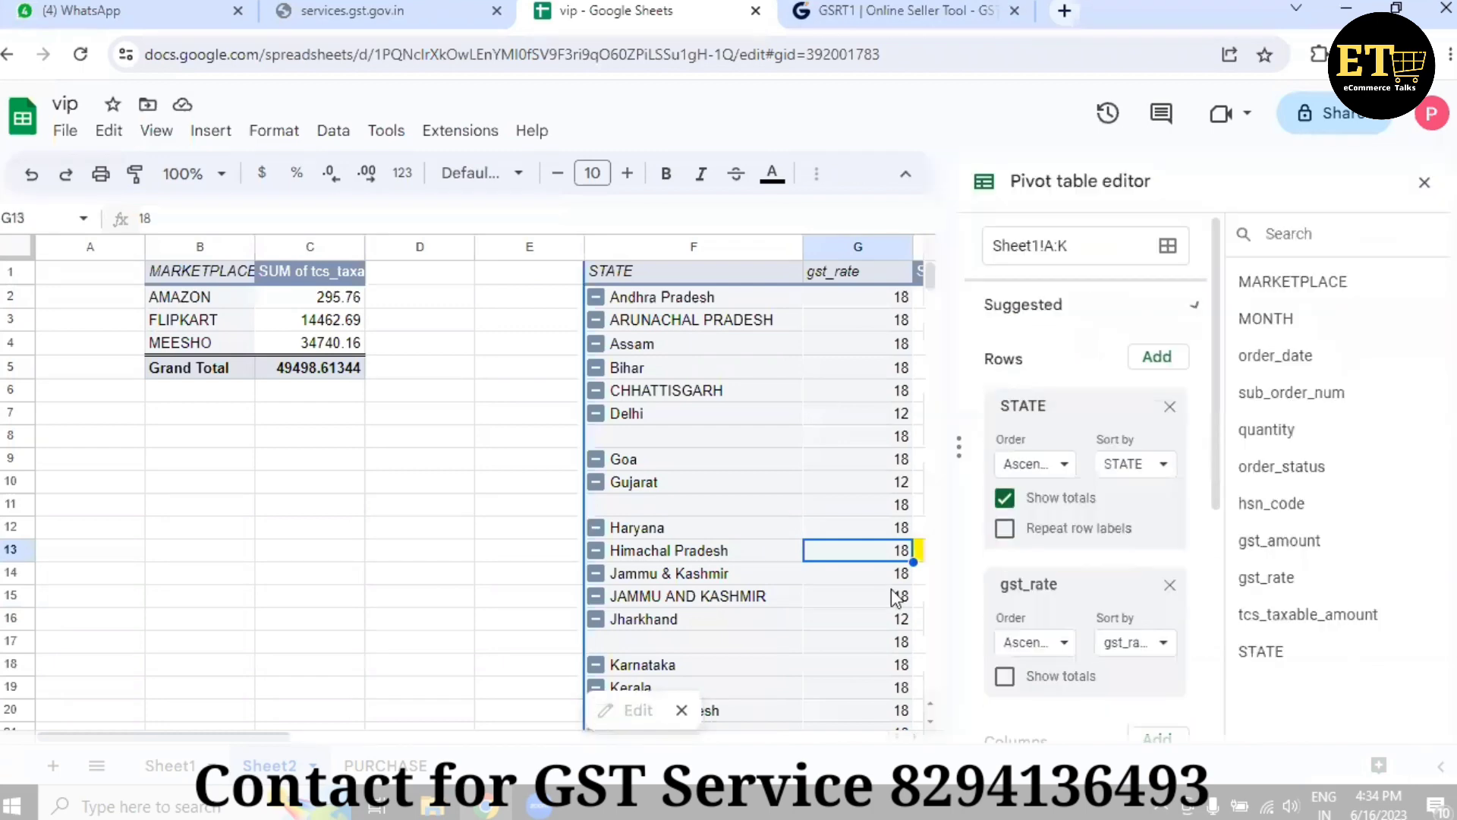
scroll(1086, 599, down, 5)
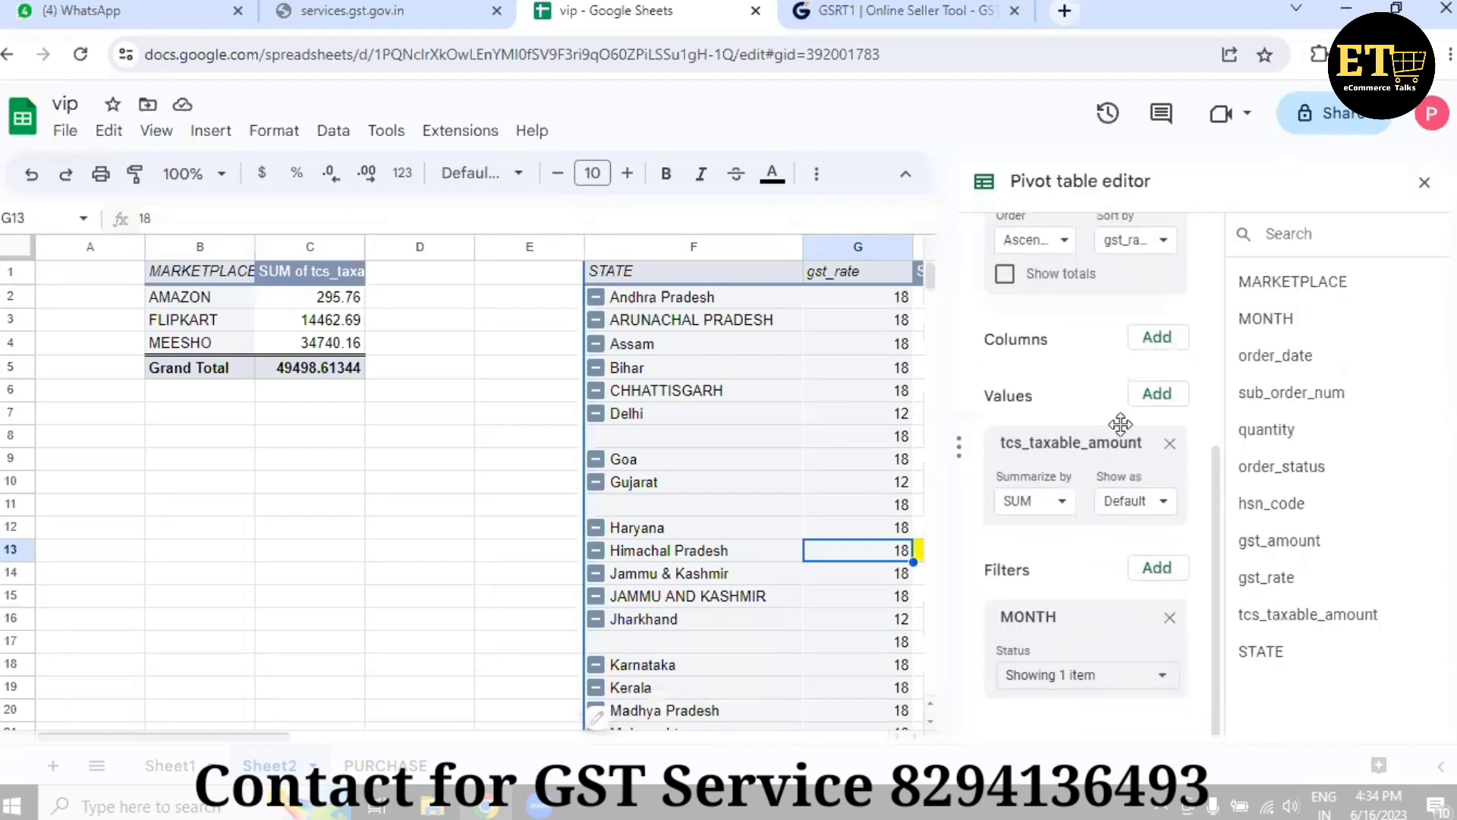
click(1167, 394)
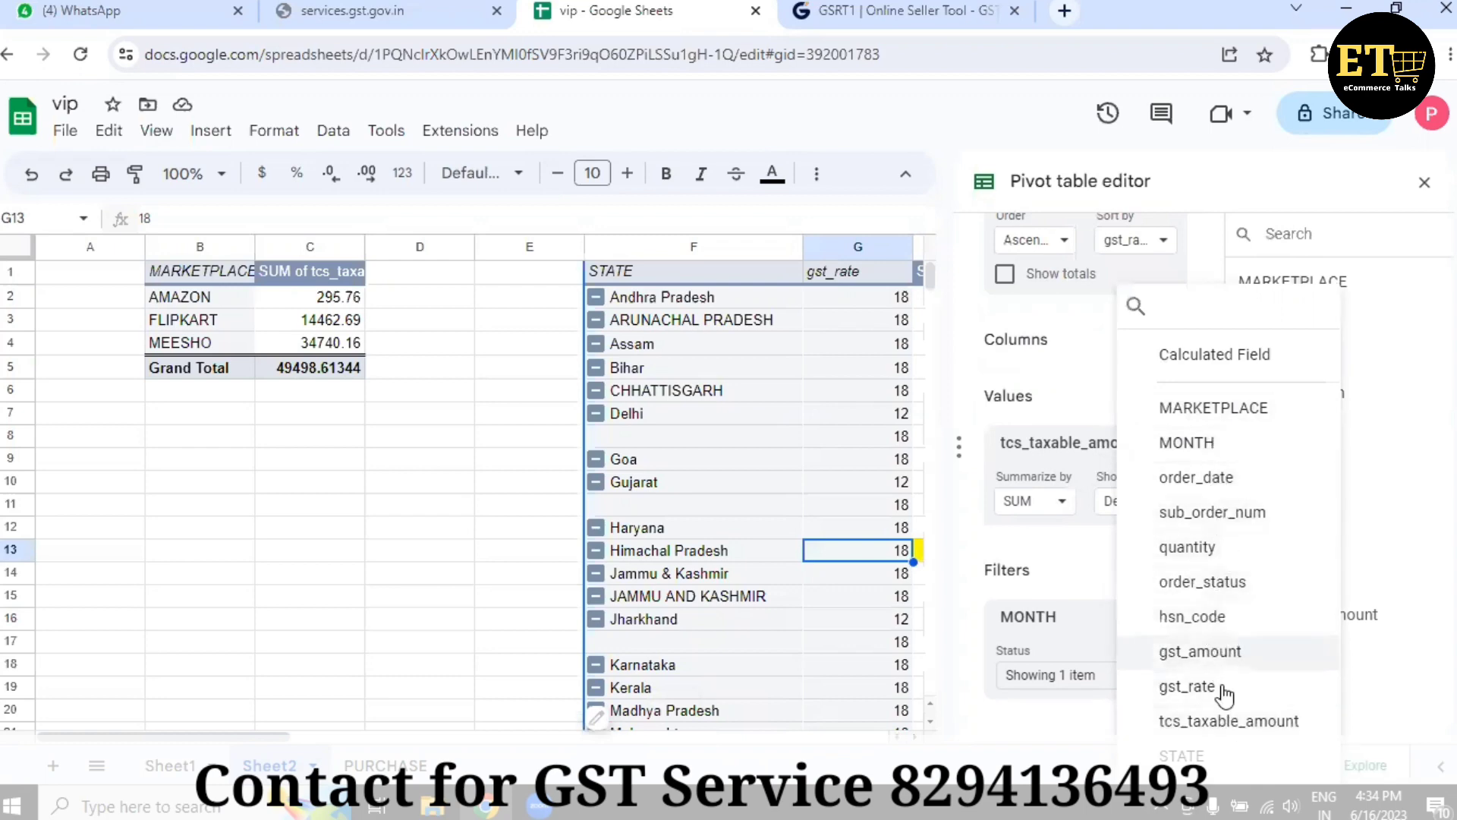
click(1437, 186)
- Recheck the value and tax totals of the GSTR1 report against the state-wise table in the vip spreadsheet
click(838, 9)
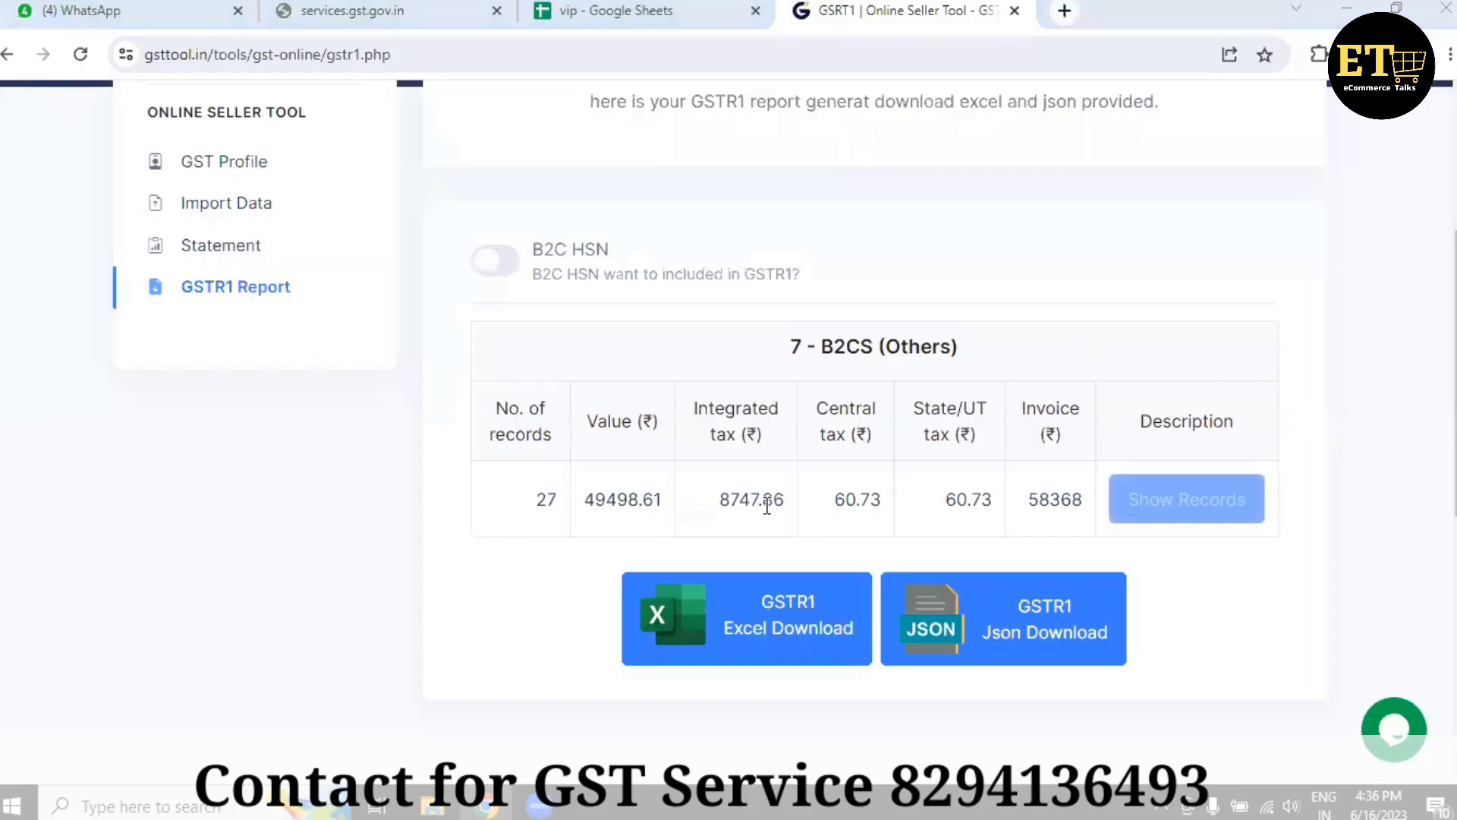
drag(567, 499, 866, 503)
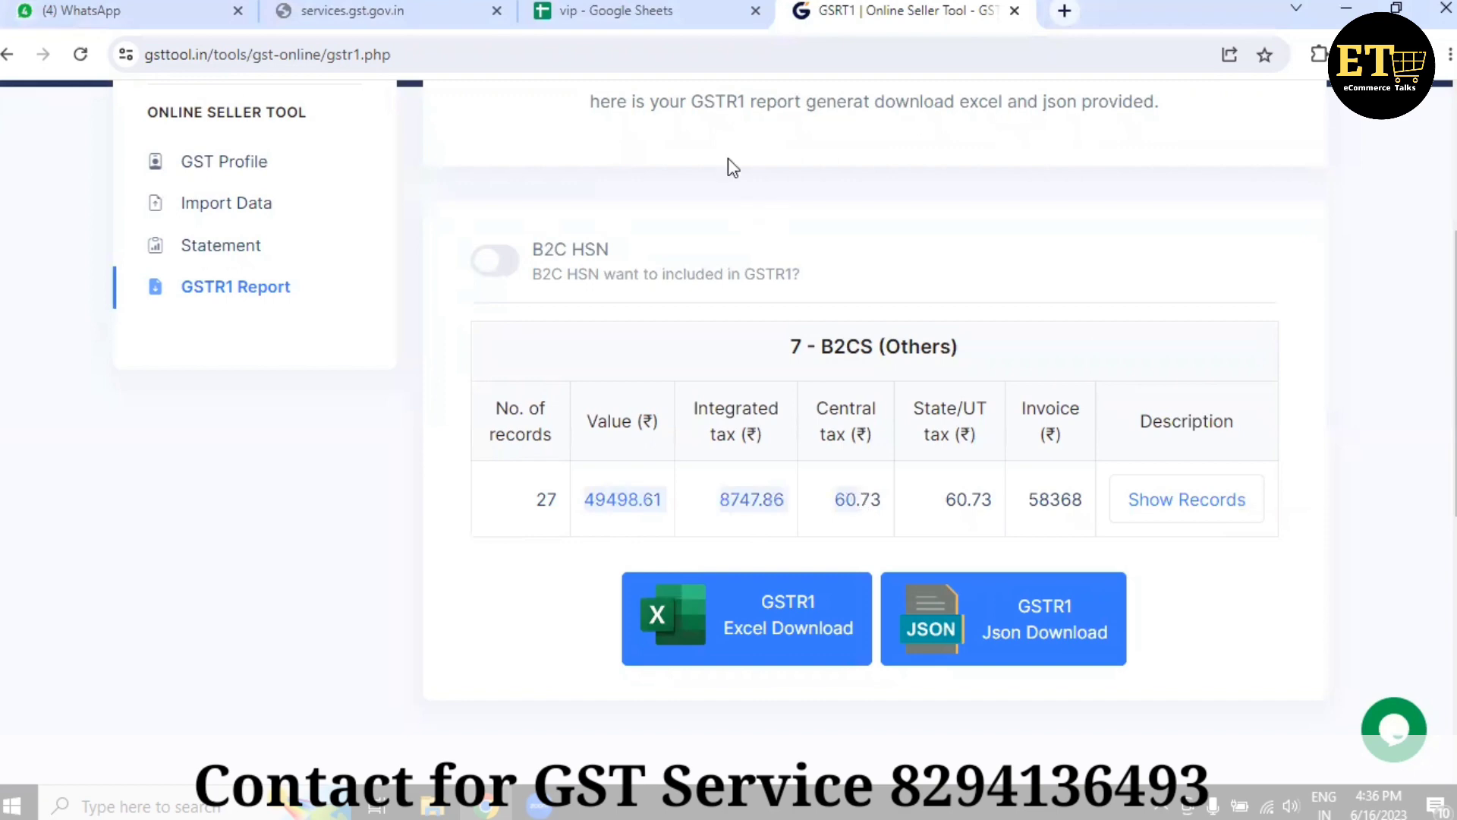
key(ctrl+shift+Tab)
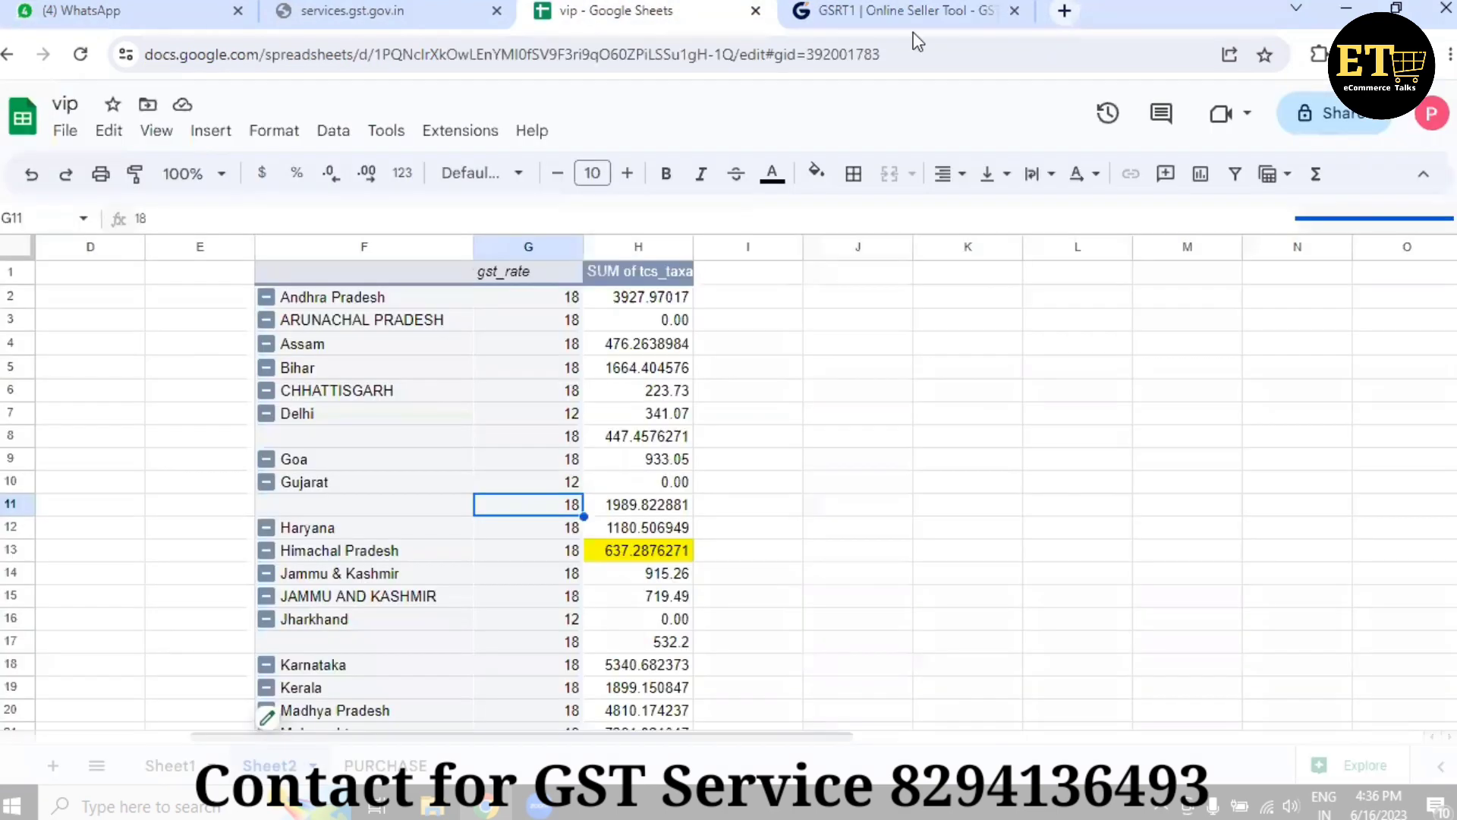
key(ctrl+Tab)
- Show the B2CS records and examine the state-wise list, including the rate and taxable amount for Andhra Pradesh
click(1200, 498)
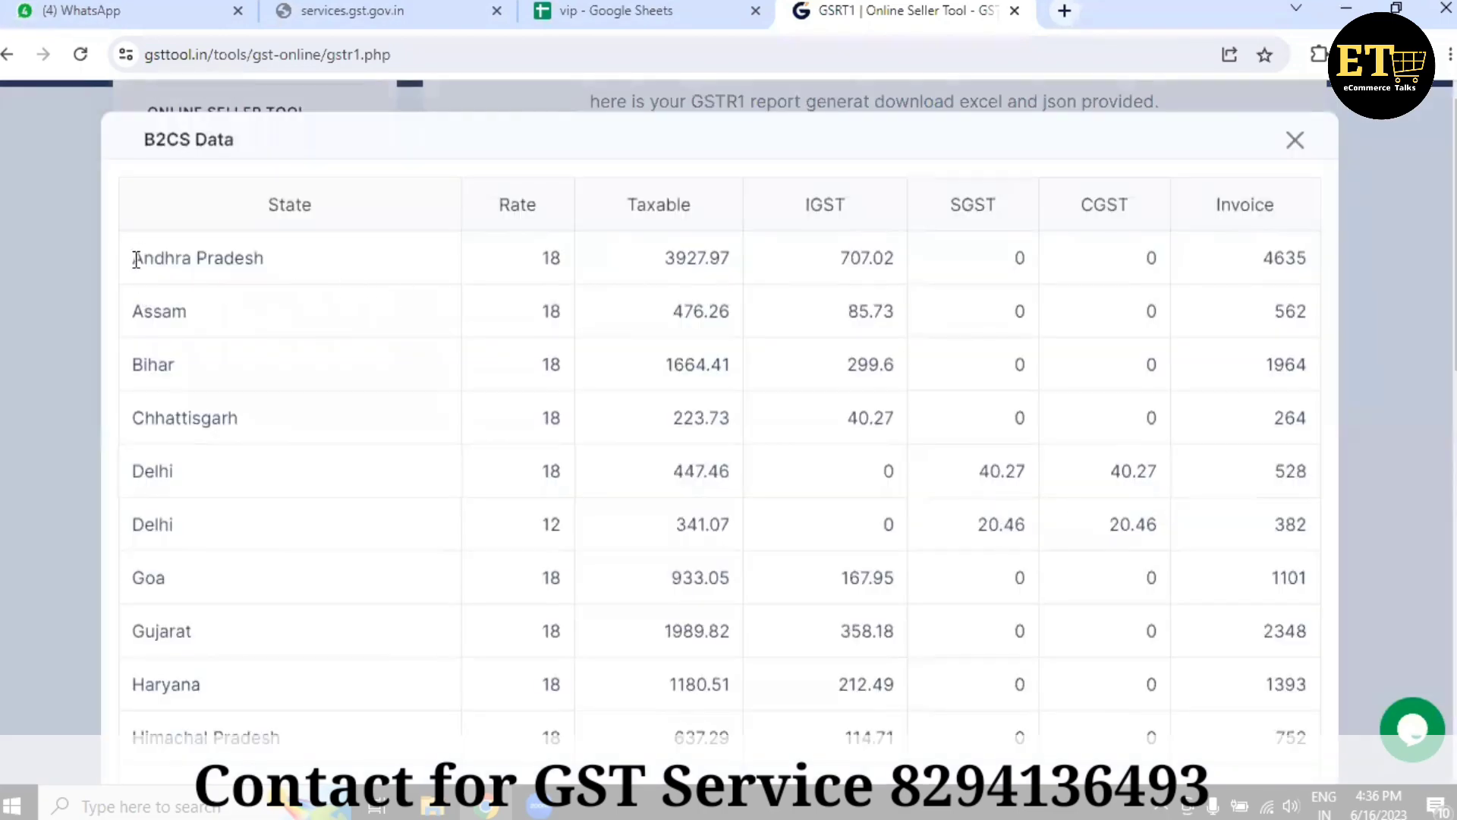
scroll(257, 314, down, 13)
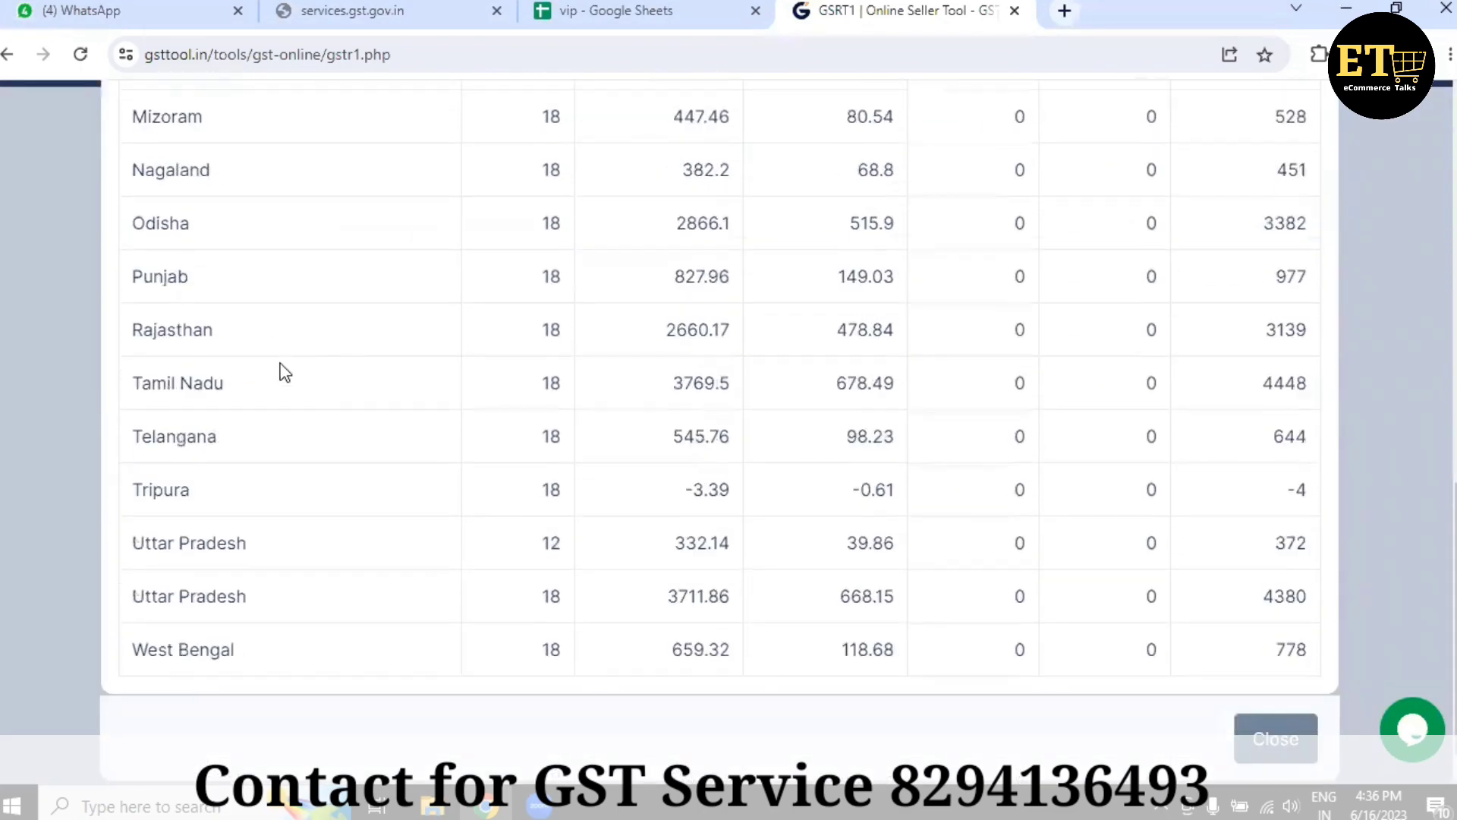
scroll(309, 406, up, 13)
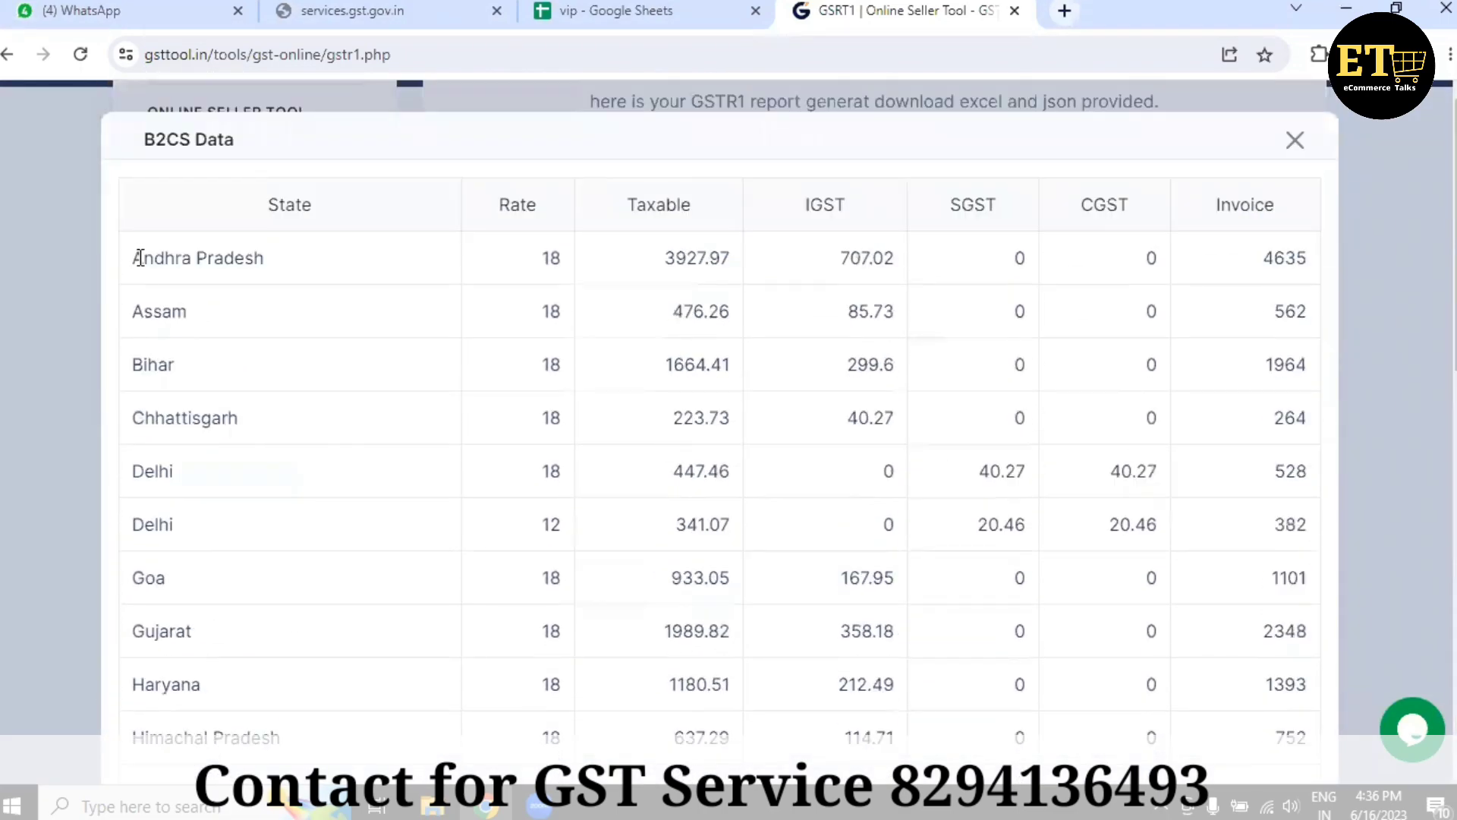
drag(129, 262, 267, 262)
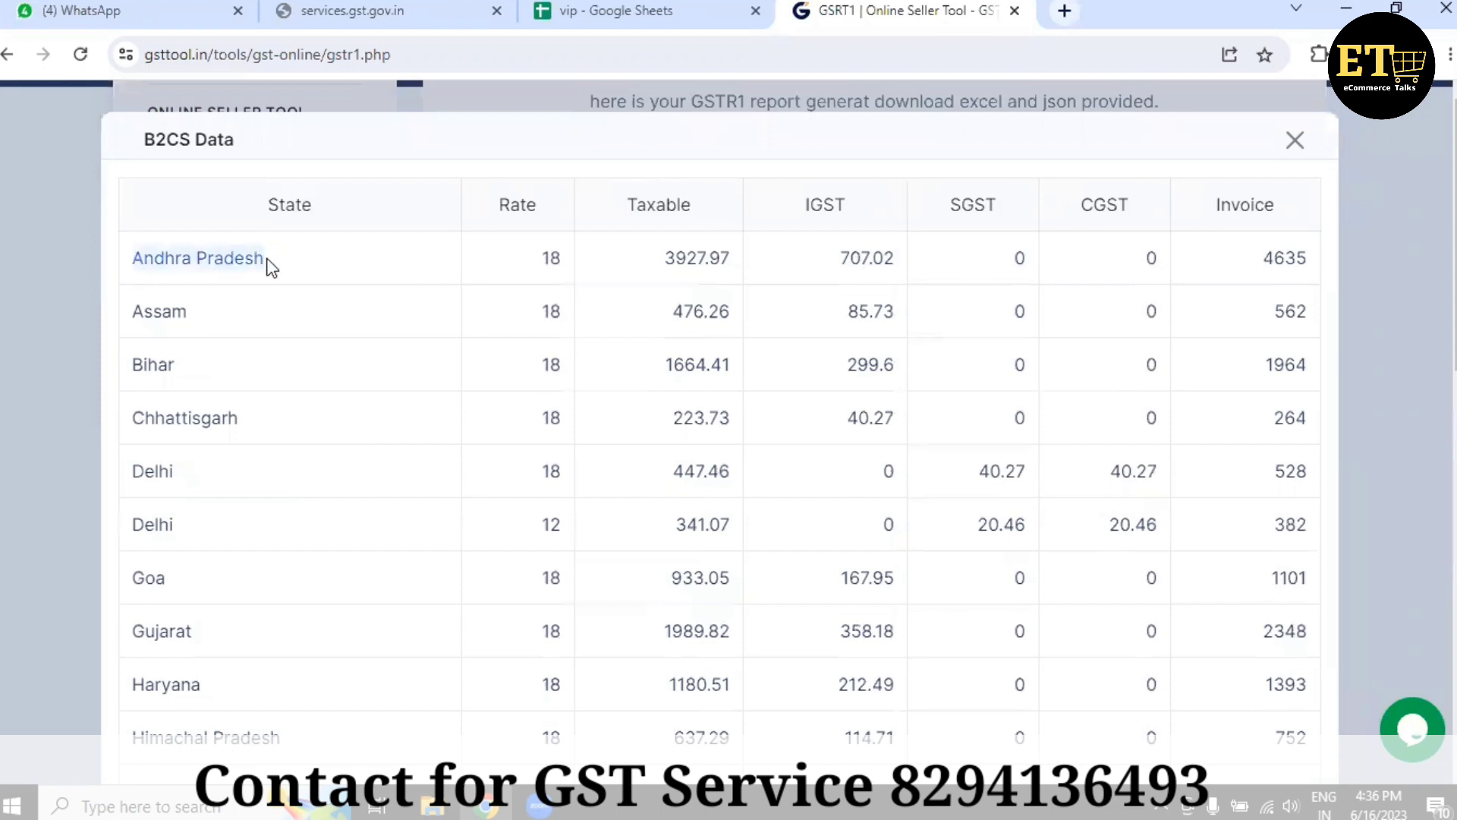
click(554, 264)
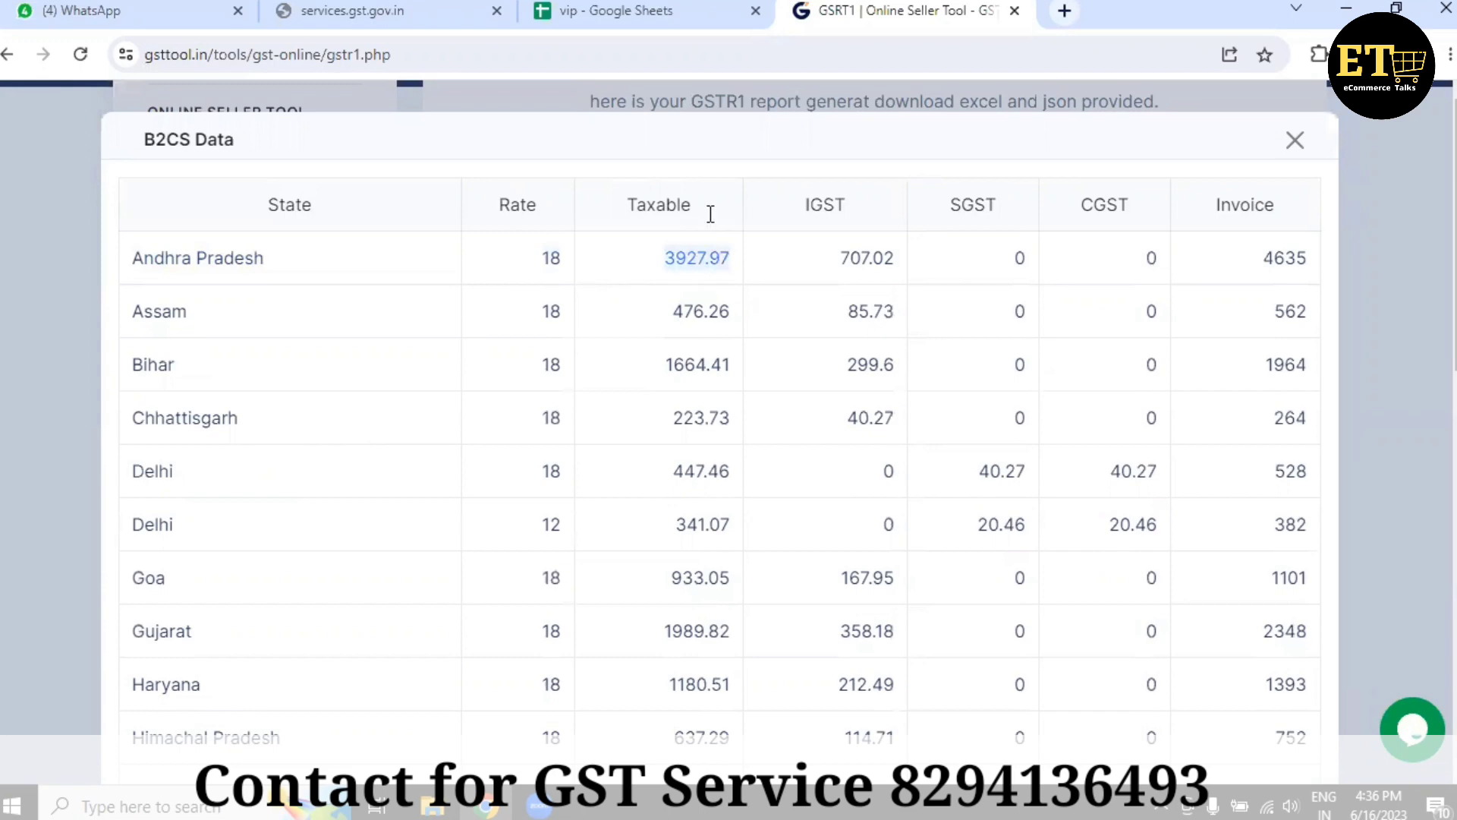
- Compare Andhra Pradesh's taxable amount in the vip spreadsheet with its B2CS record on GST Tool
key(ctrl+shift+Tab)
click(320, 300)
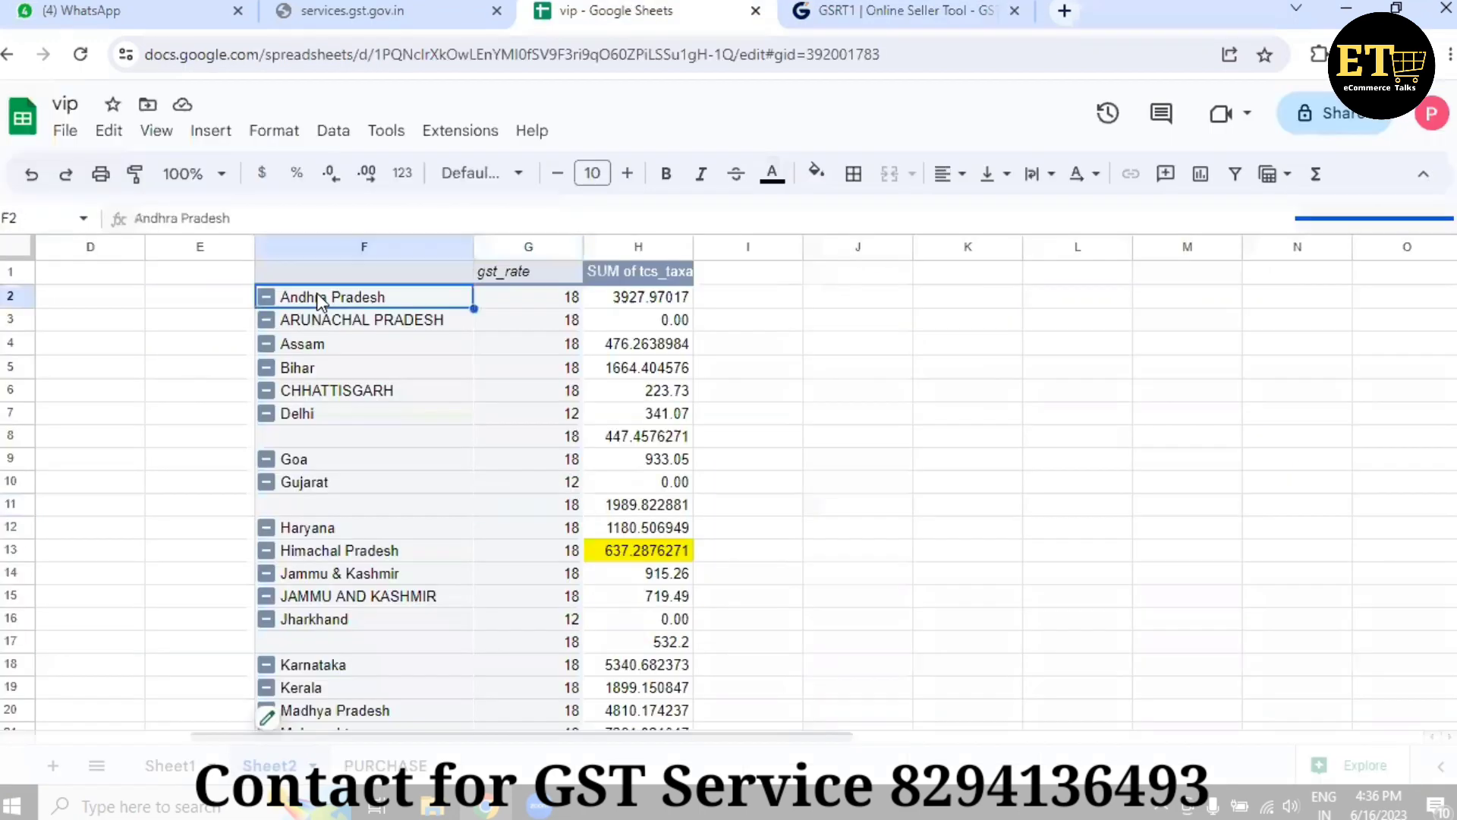
key(Right)
key(Right)
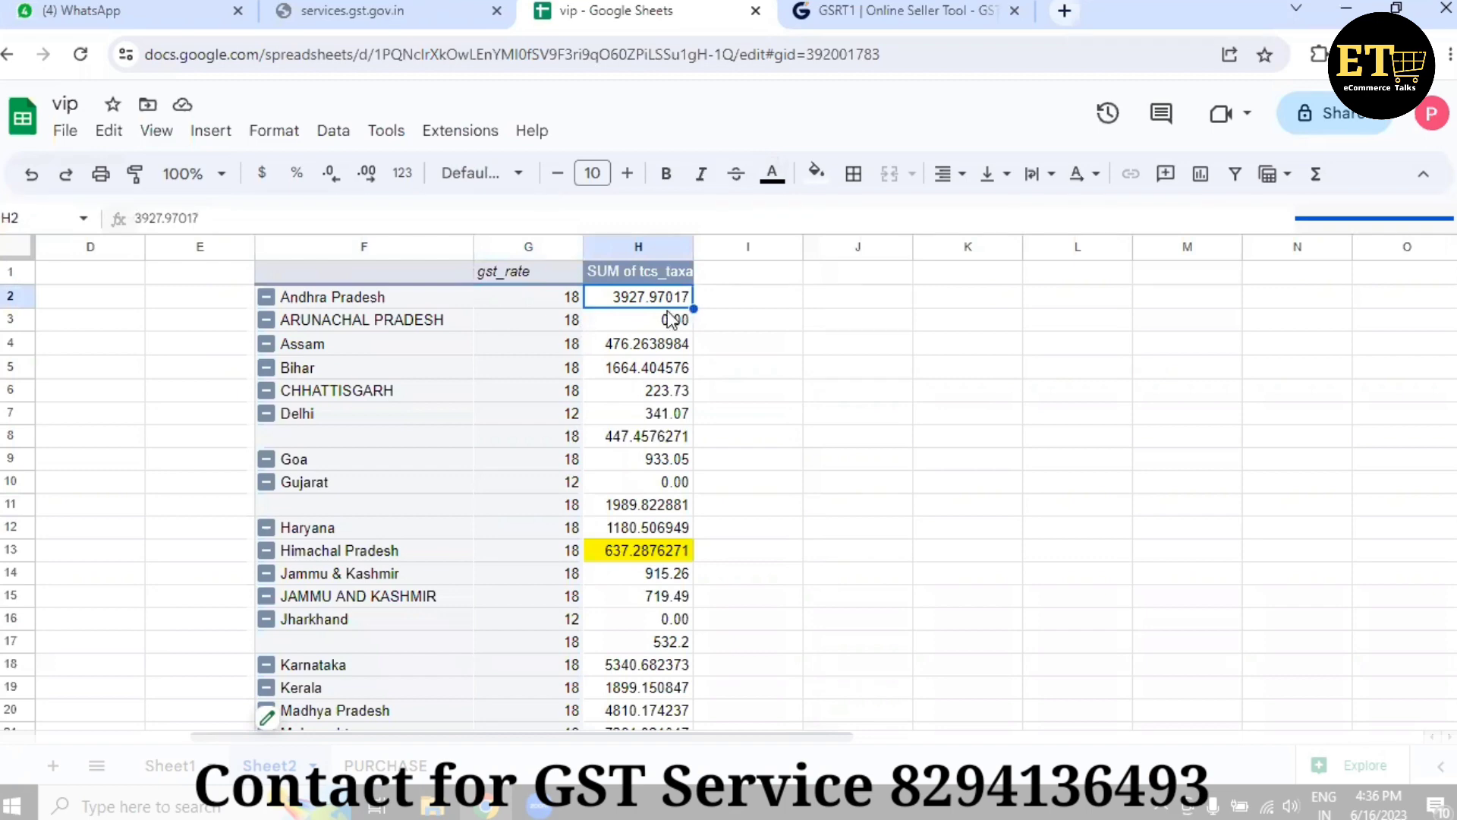
key(ctrl+Tab)
double_click(667, 262)
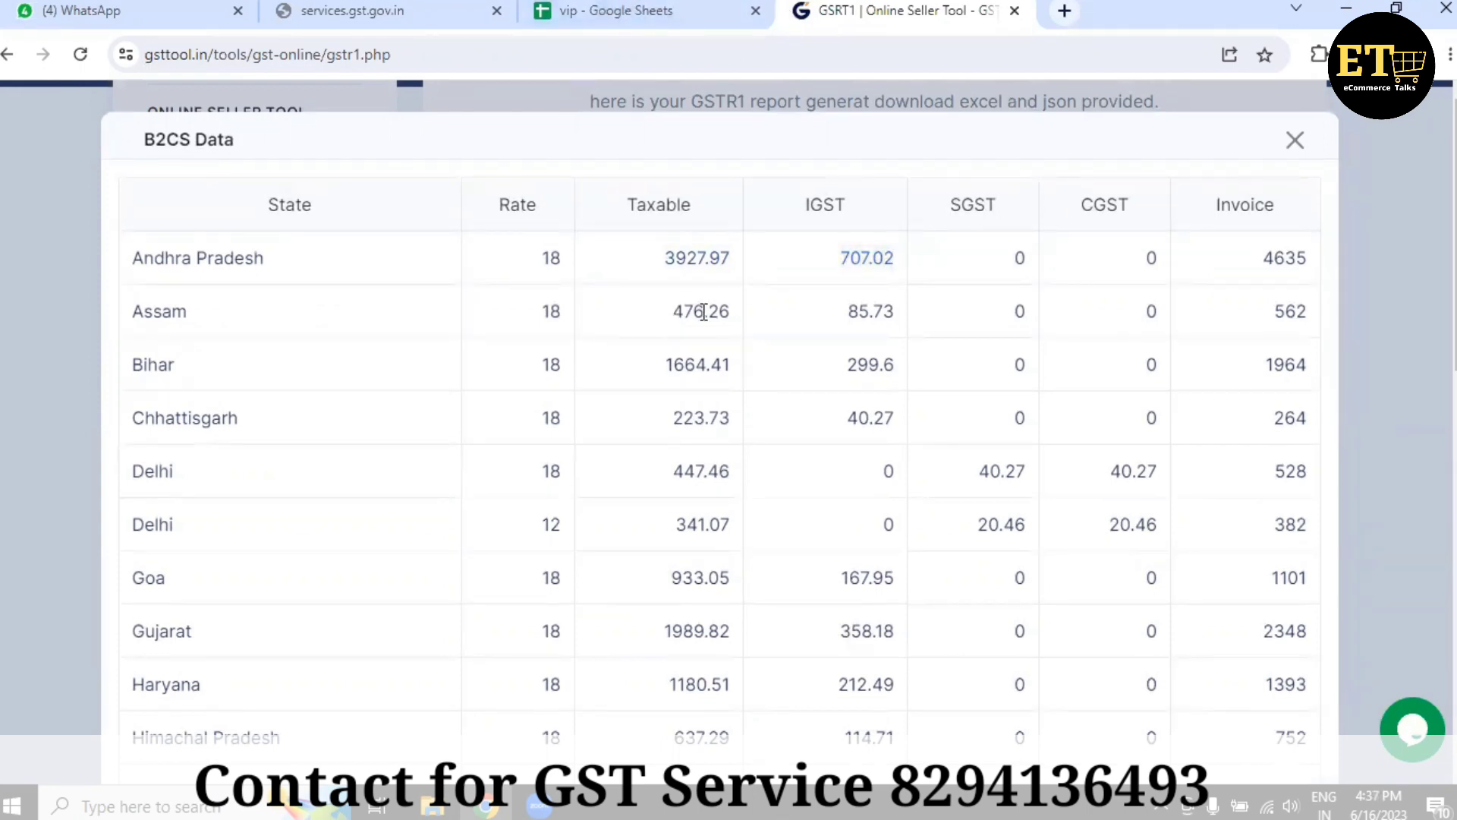
- Compare the taxable amounts for Assam and Bihar between the vip spreadsheet and the B2CS records
key(ctrl+shift+Tab)
click(644, 344)
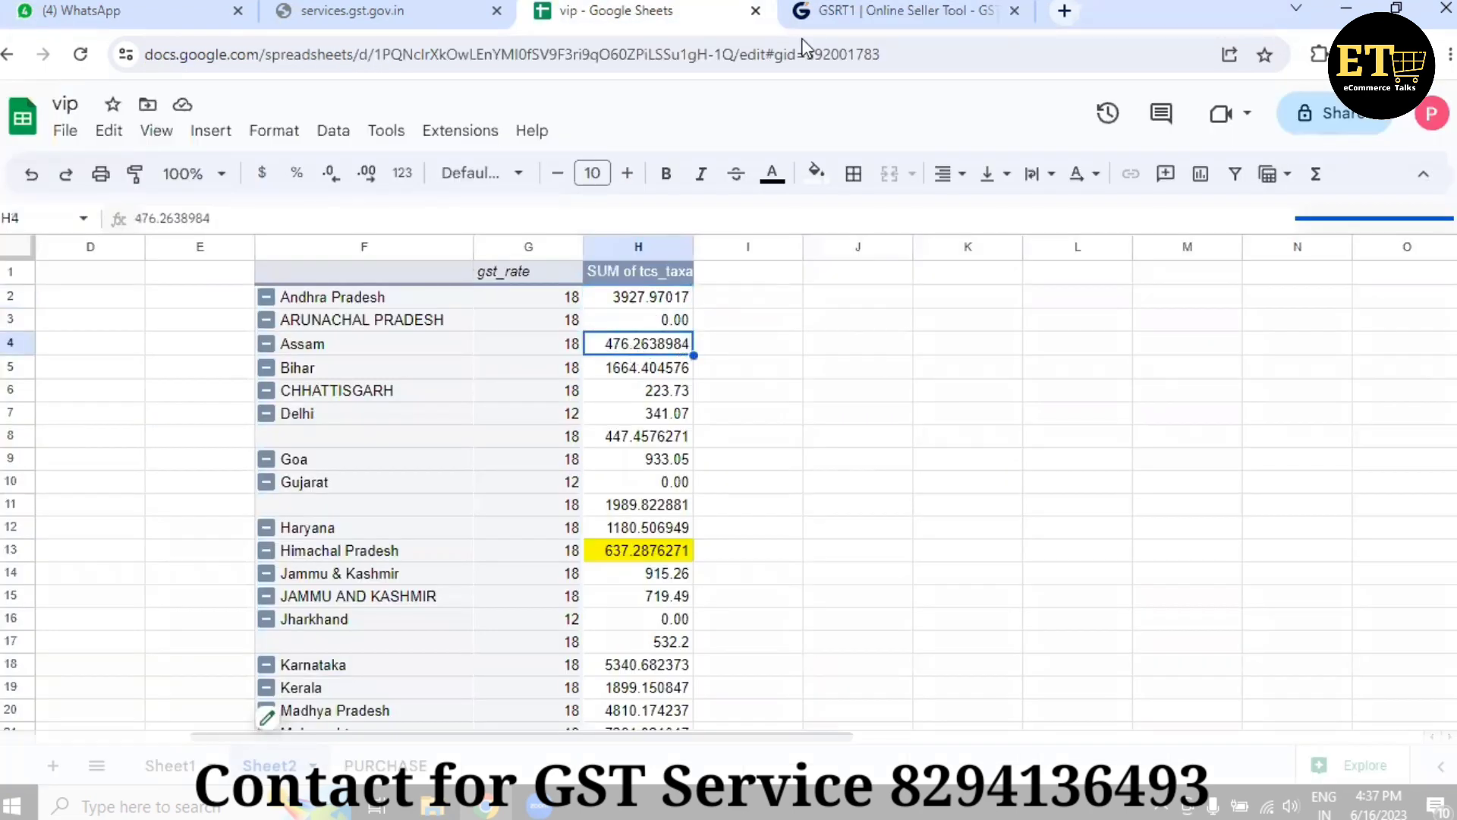
key(ctrl+Tab)
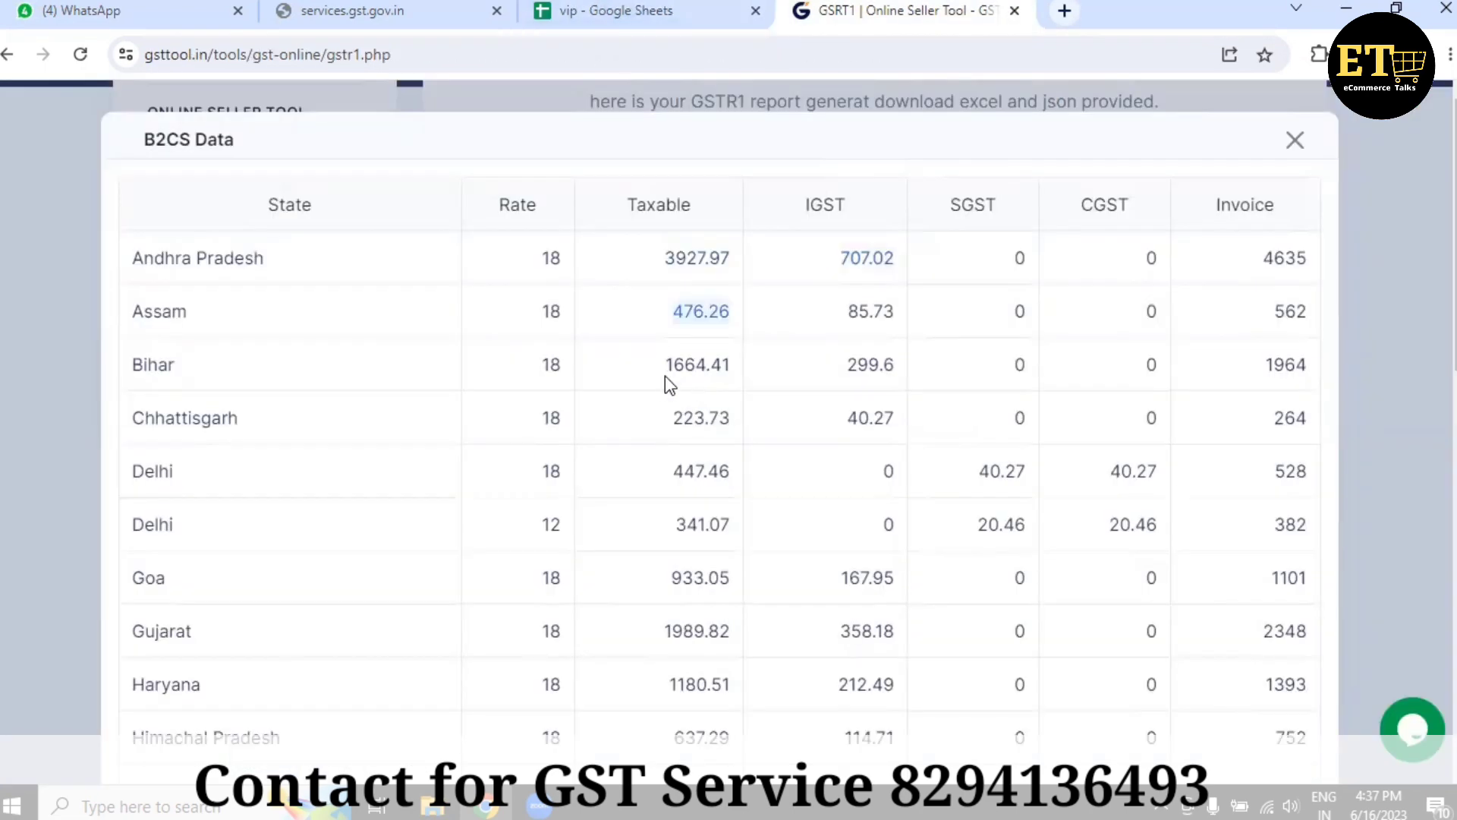
drag(665, 374, 744, 379)
click(676, 21)
click(437, 372)
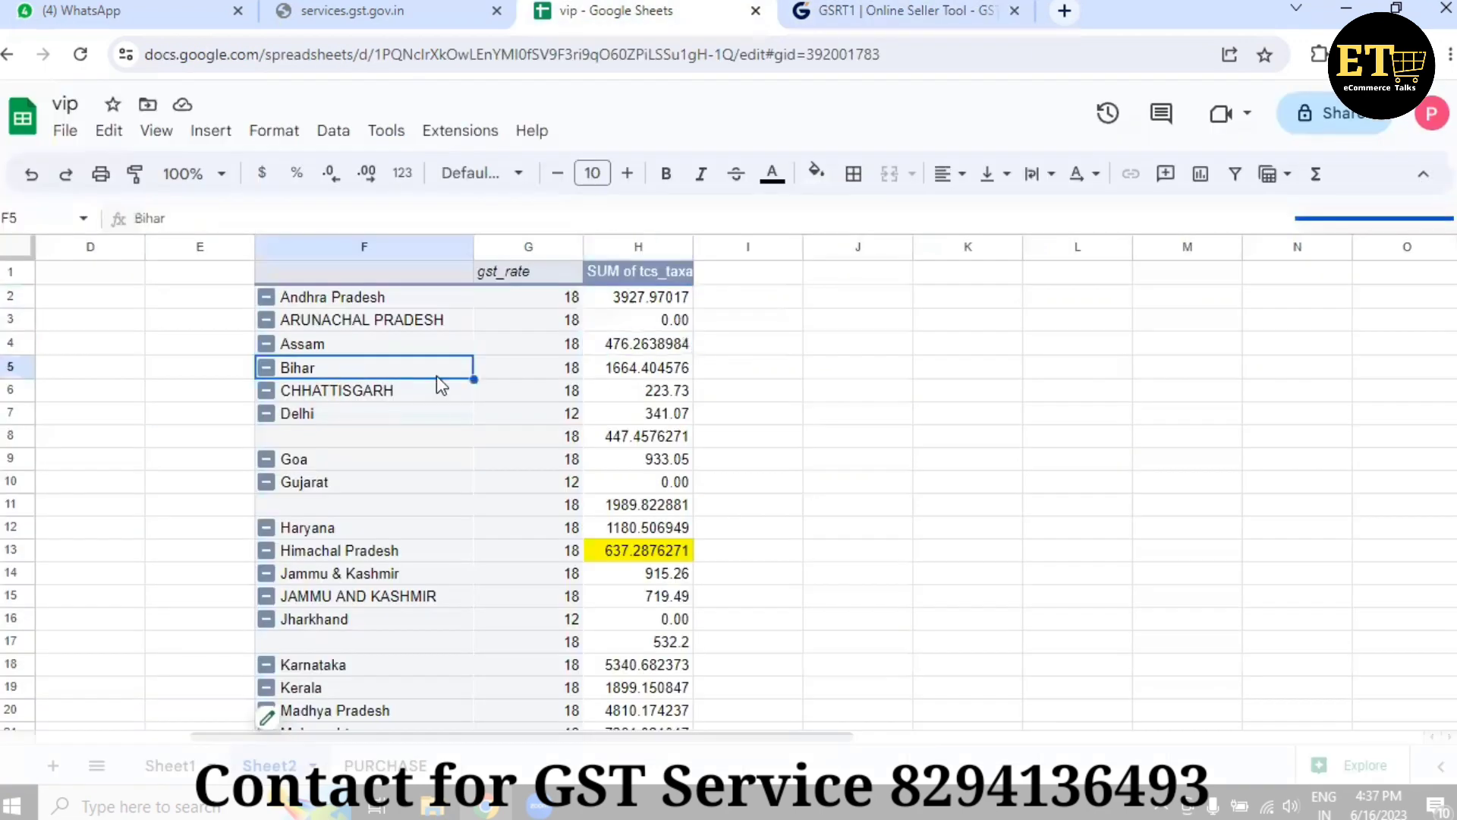
click(622, 372)
click(919, 21)
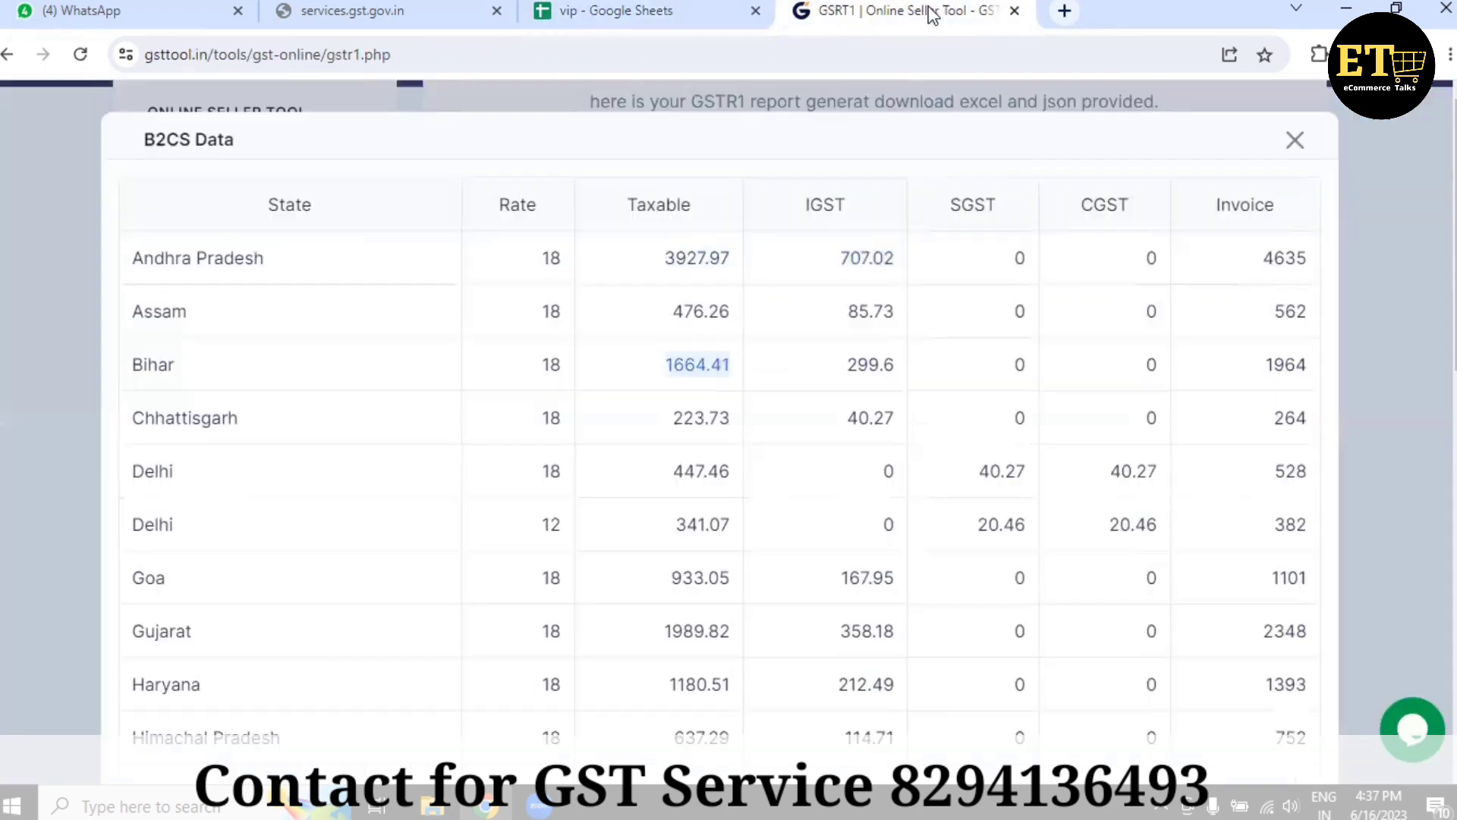
- Review the remaining states in the B2CS records, close the list, and view the GSTR1 Excel and JSON download options
scroll(865, 390, down, 13)
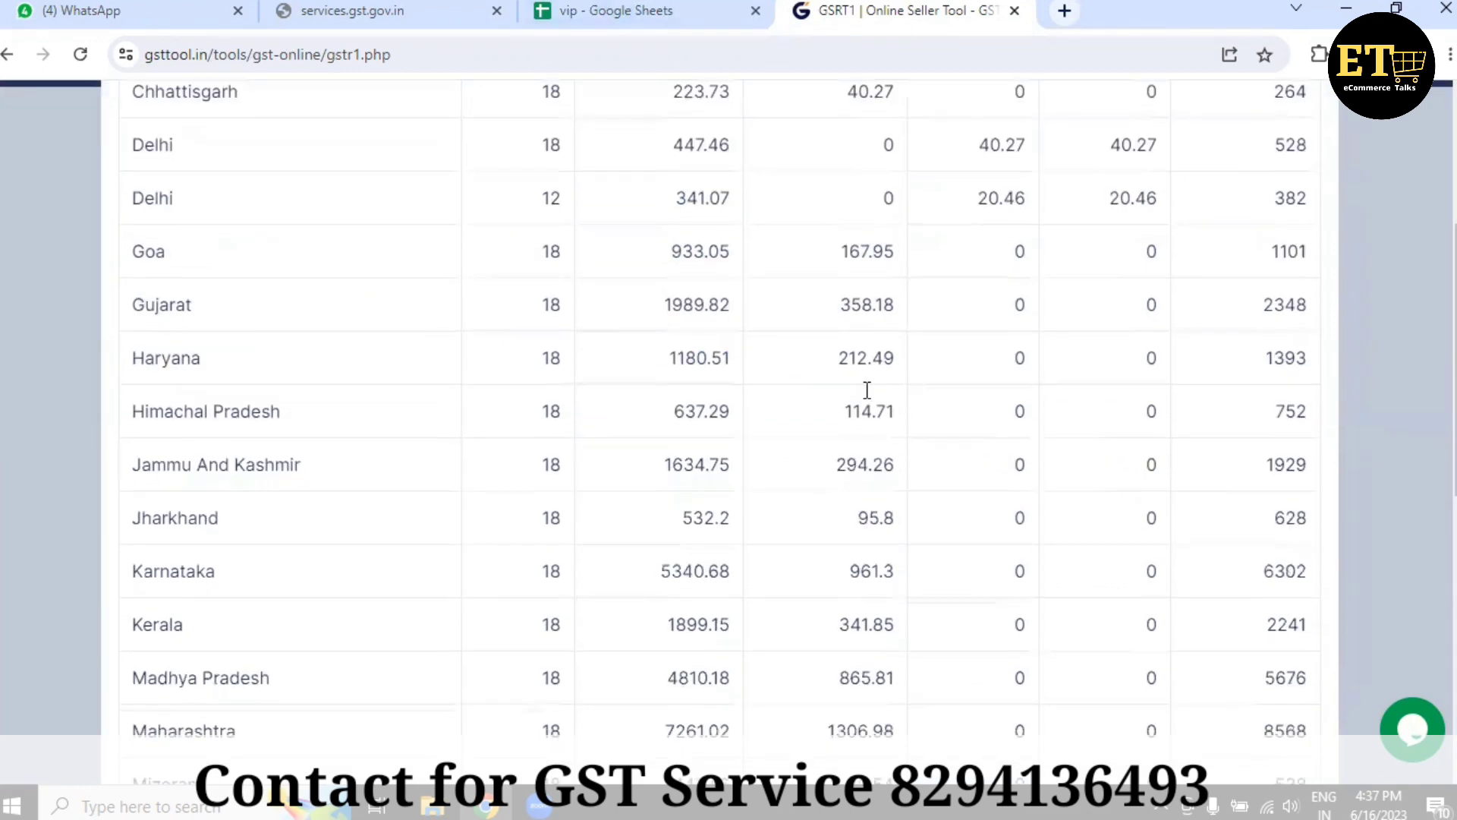
click(1275, 727)
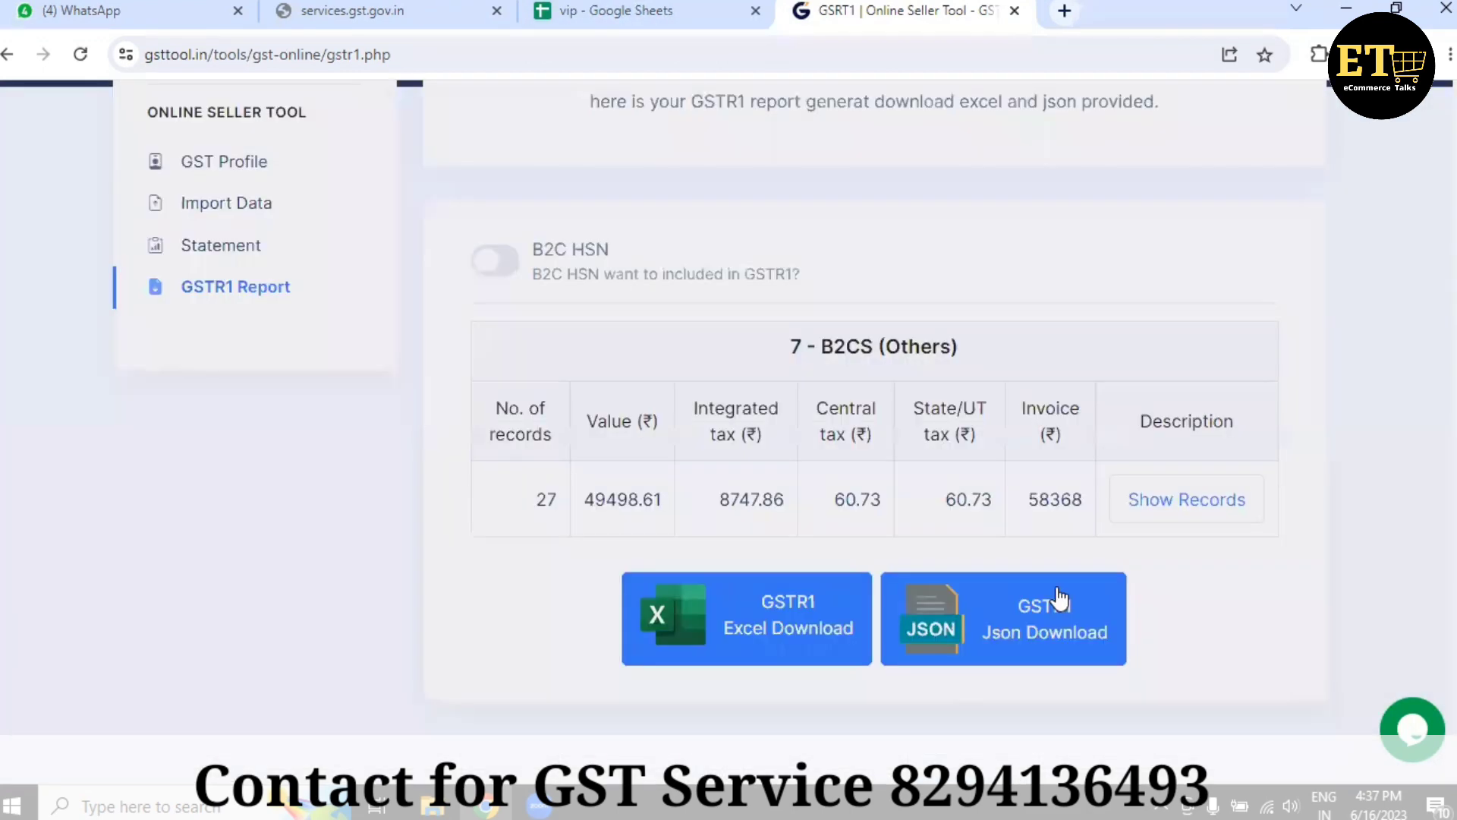
scroll(754, 520, down, 1)
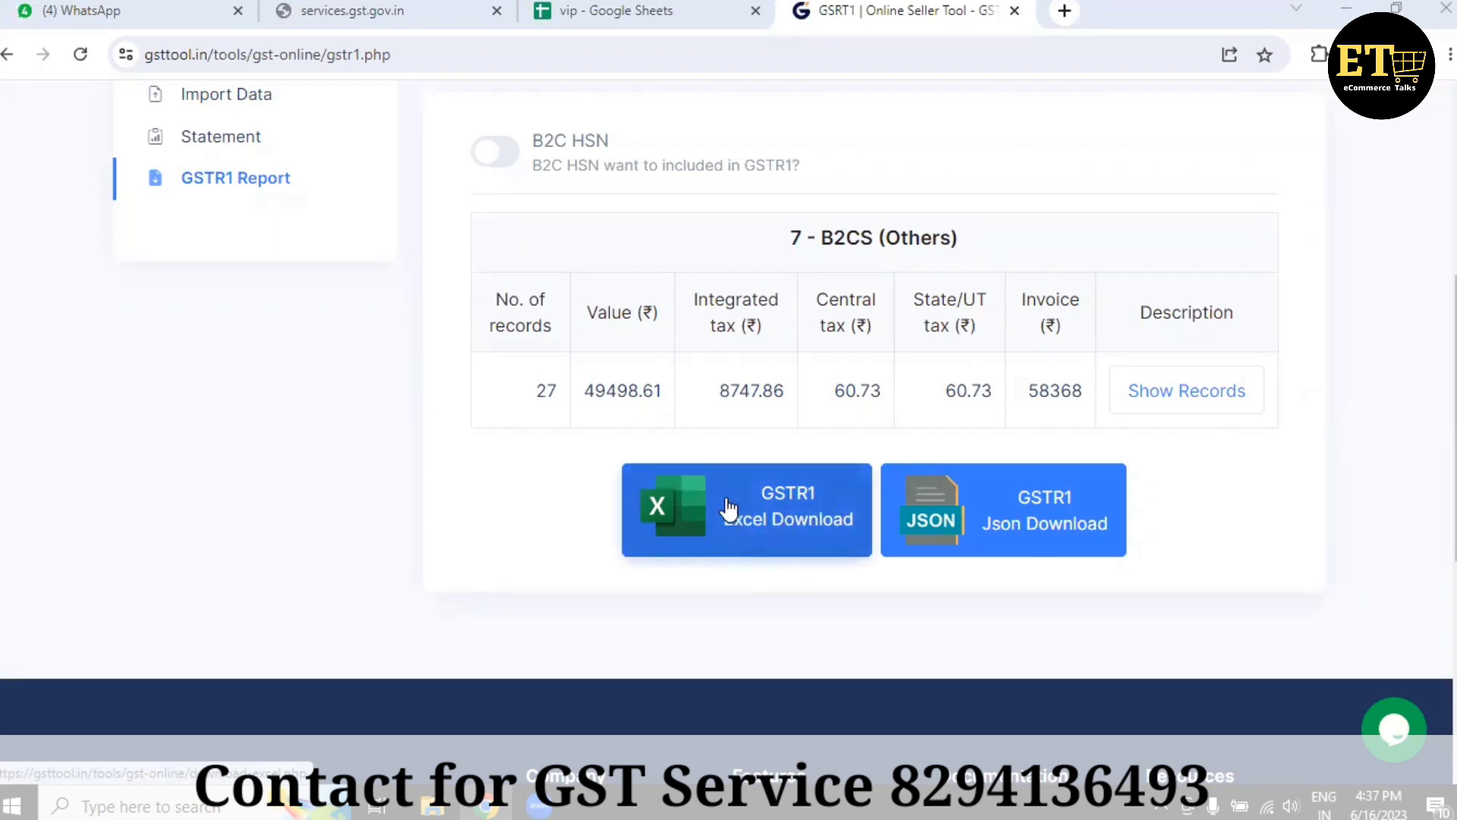
- Download the GSTR1 report as an Excel file and open the downloaded workbook
click(756, 523)
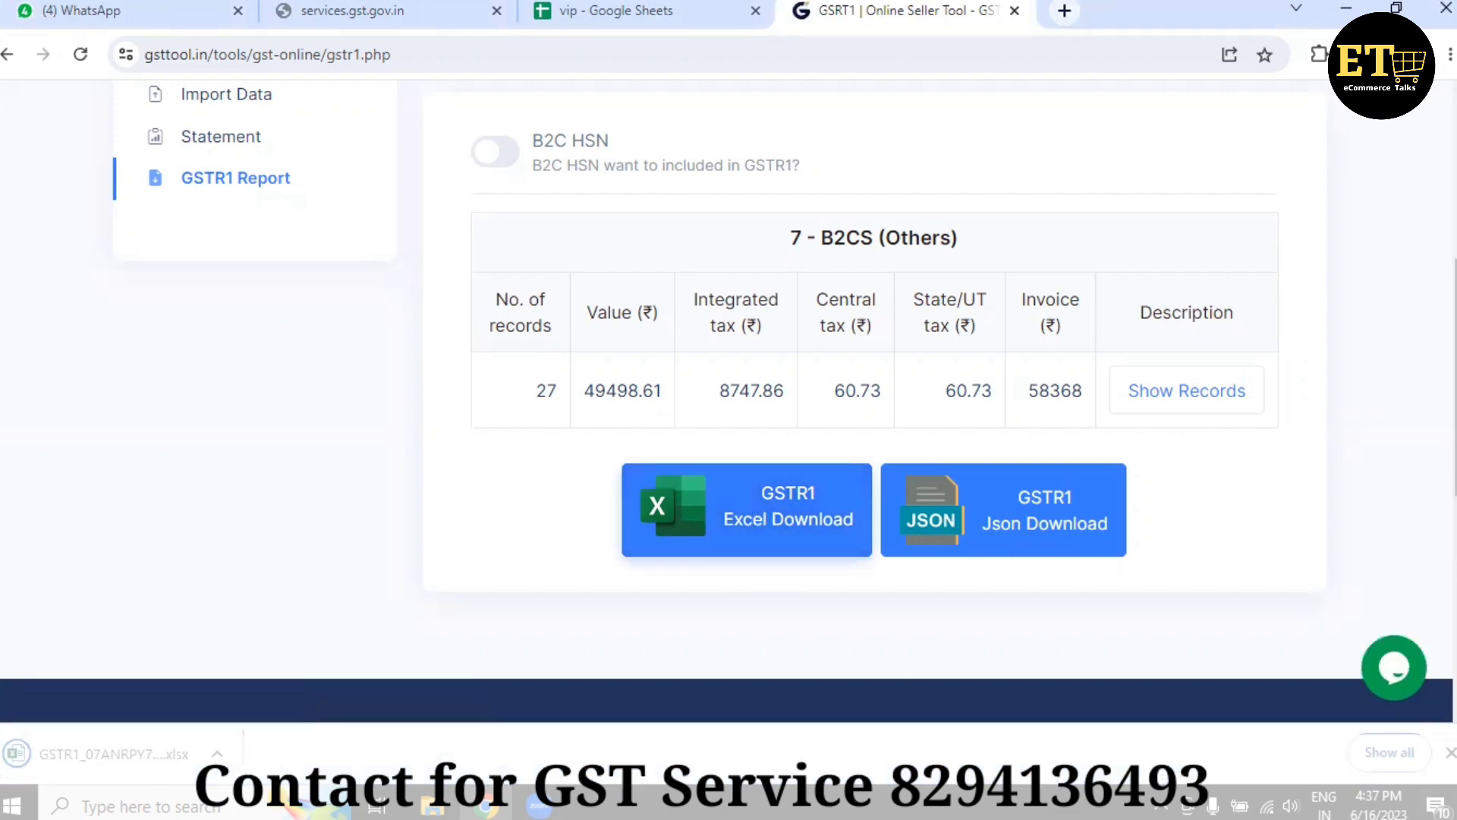
click(122, 763)
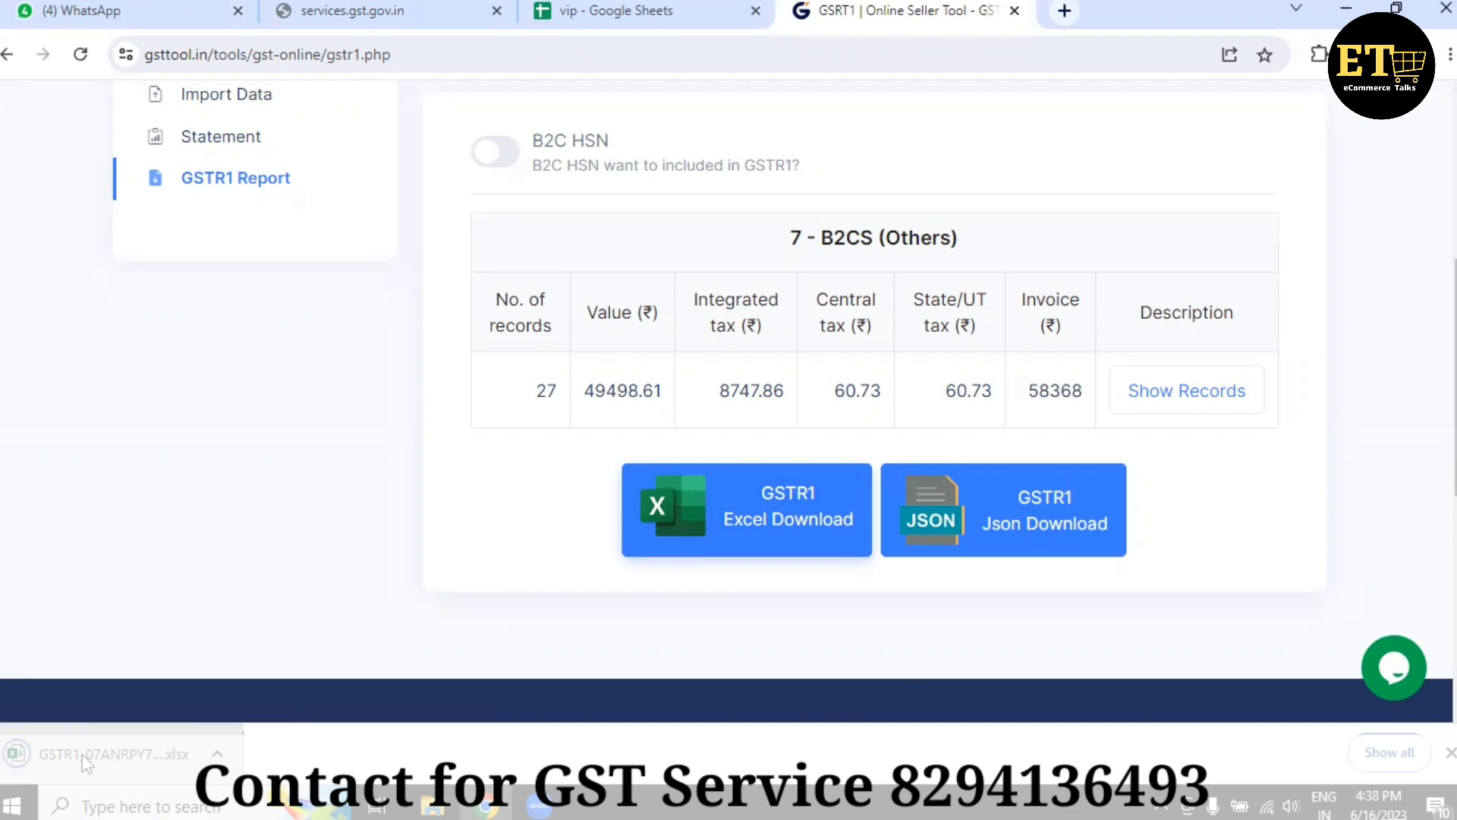
click(89, 761)
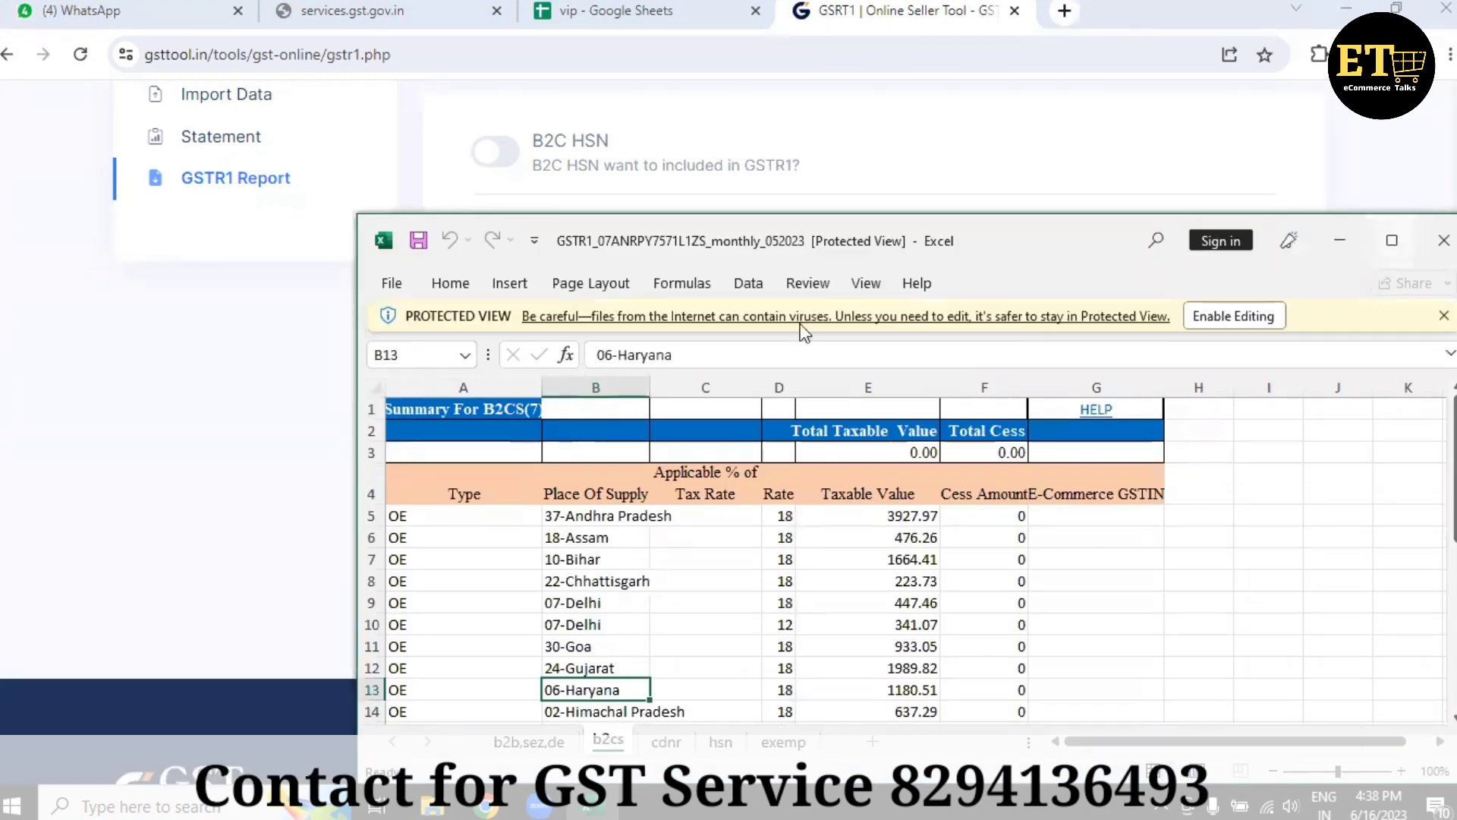
- Examine the b2cs sheet's state-wise list, checking the place of supply and rate columns
scroll(303, 369, down, 6)
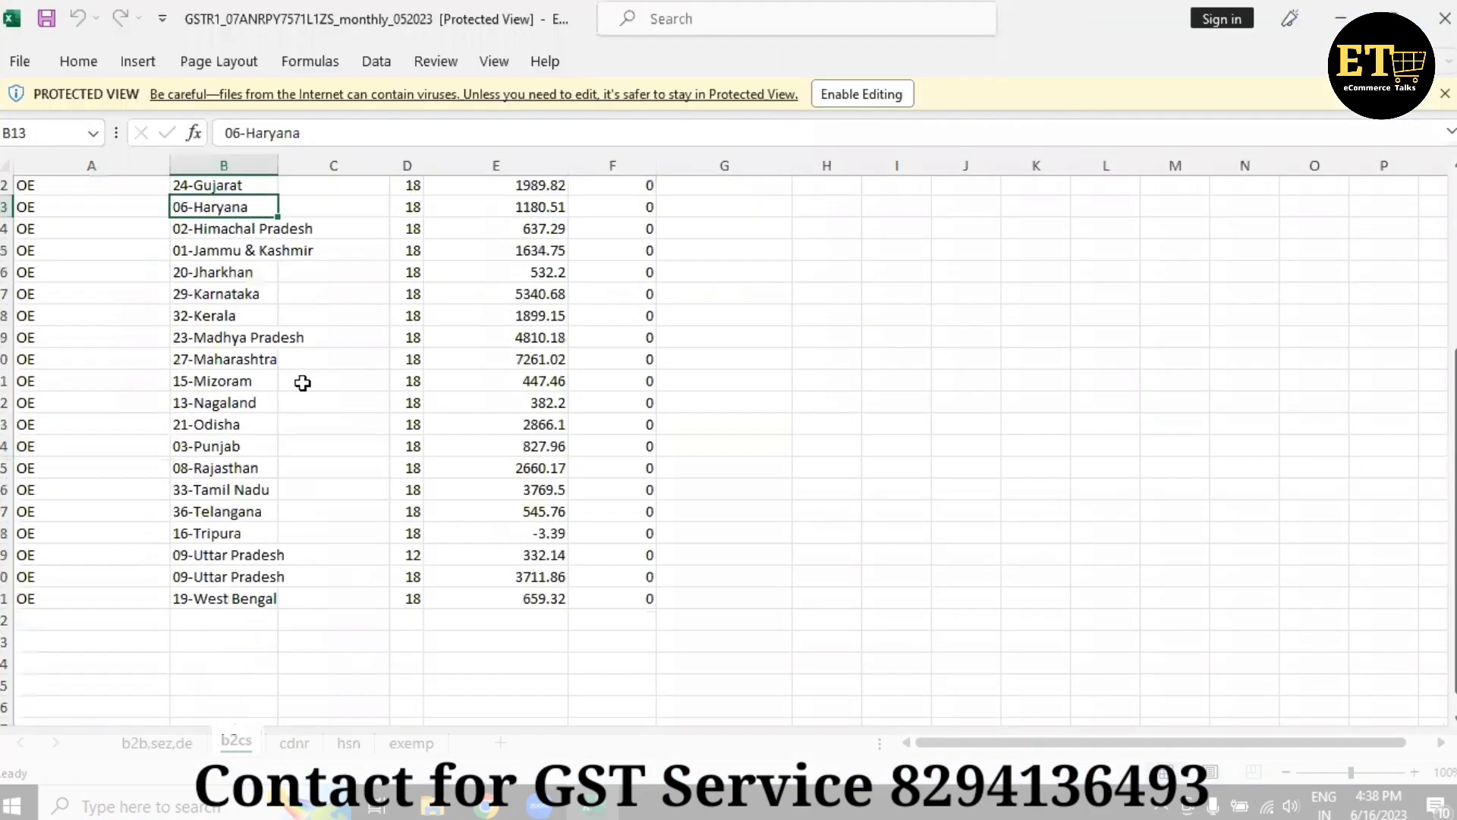
scroll(296, 490, up, 6)
click(218, 297)
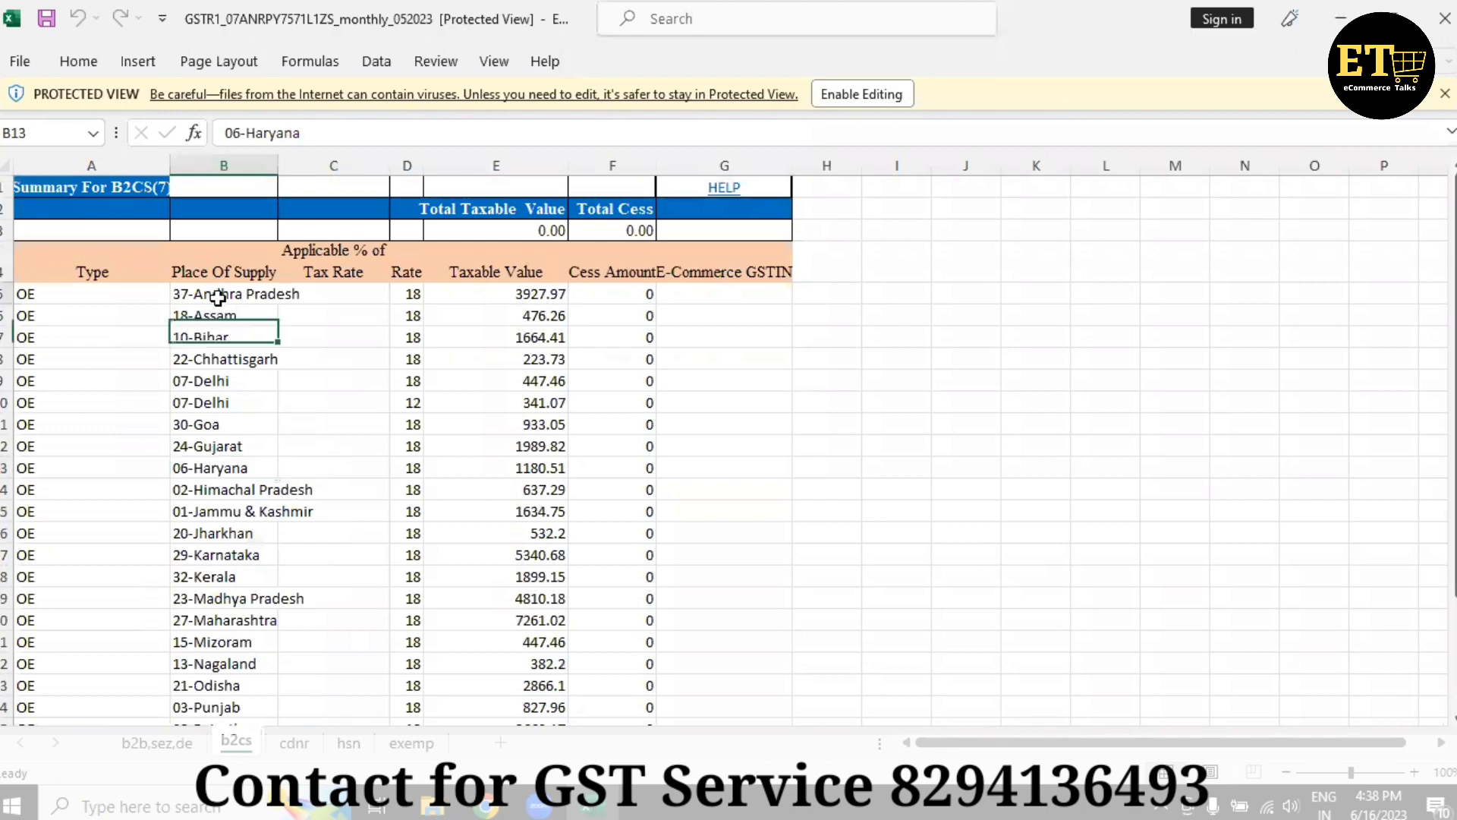
click(250, 331)
click(410, 318)
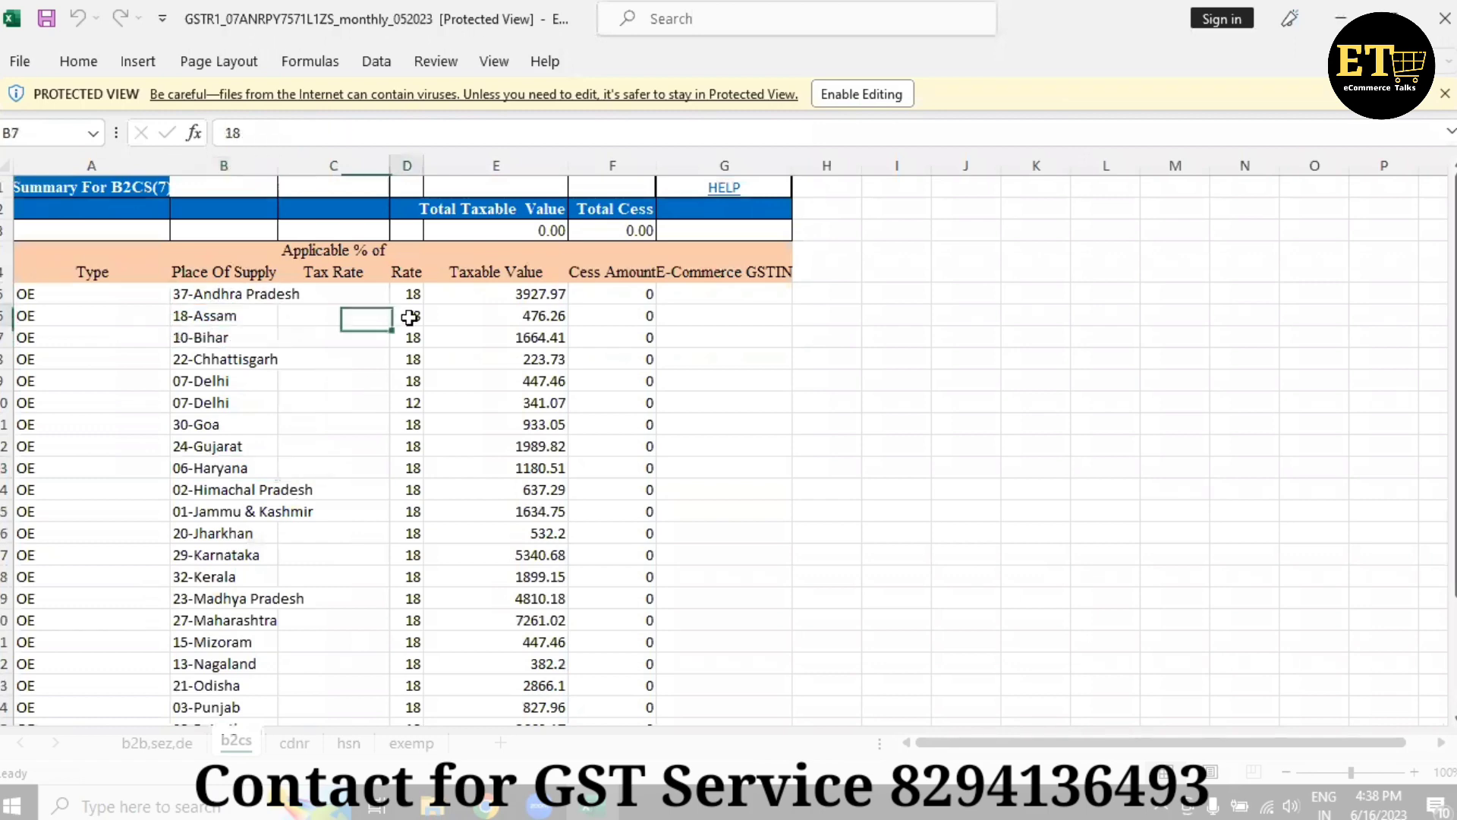
- Compare the rates and taxable values of Delhi's 18% and 12% rows, and look through the remaining states in the b2cs sheet
click(218, 403)
click(513, 400)
scroll(501, 360, down, 1)
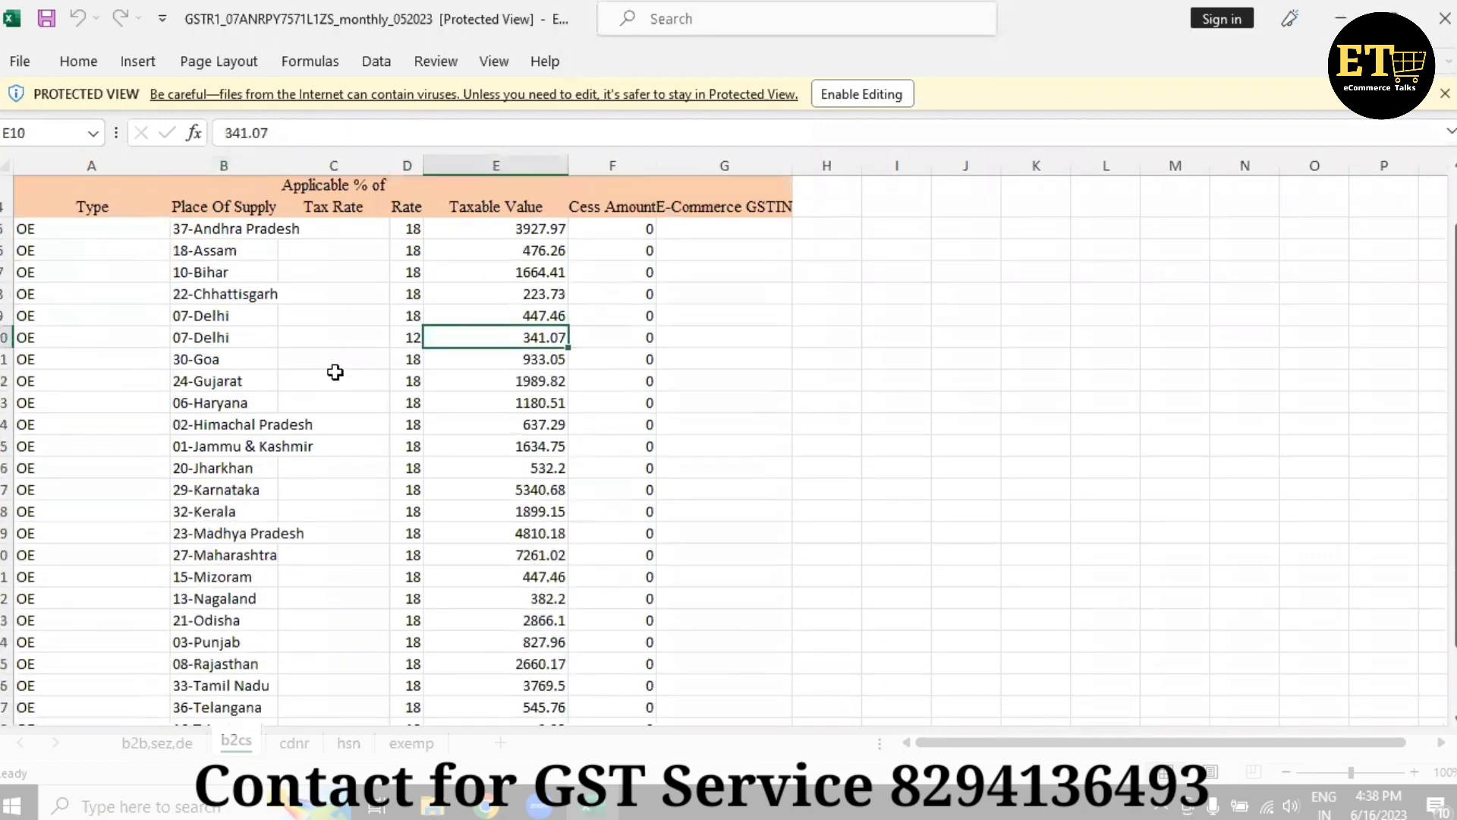
click(242, 312)
click(414, 316)
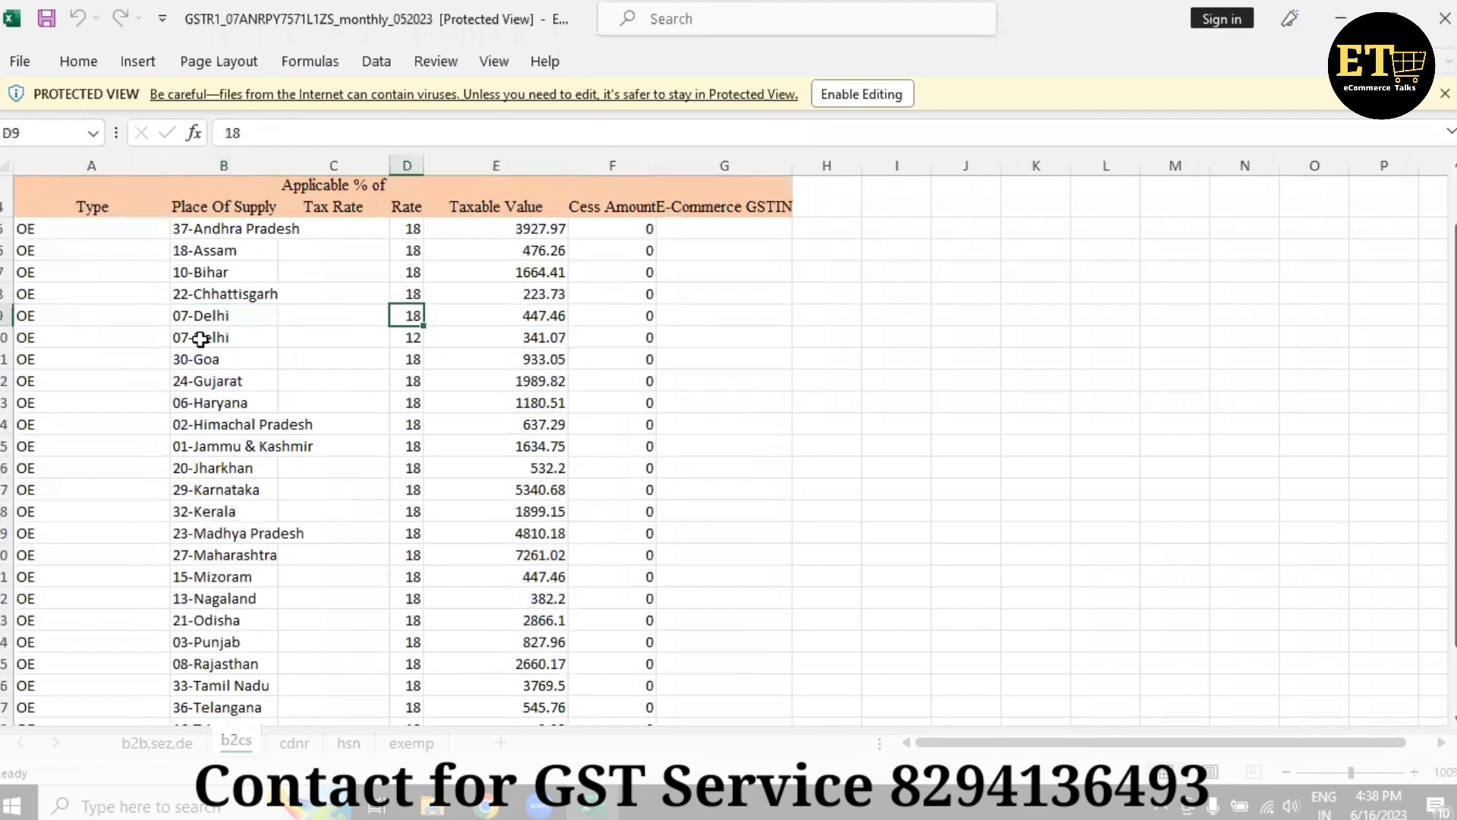
click(199, 336)
click(402, 337)
click(515, 317)
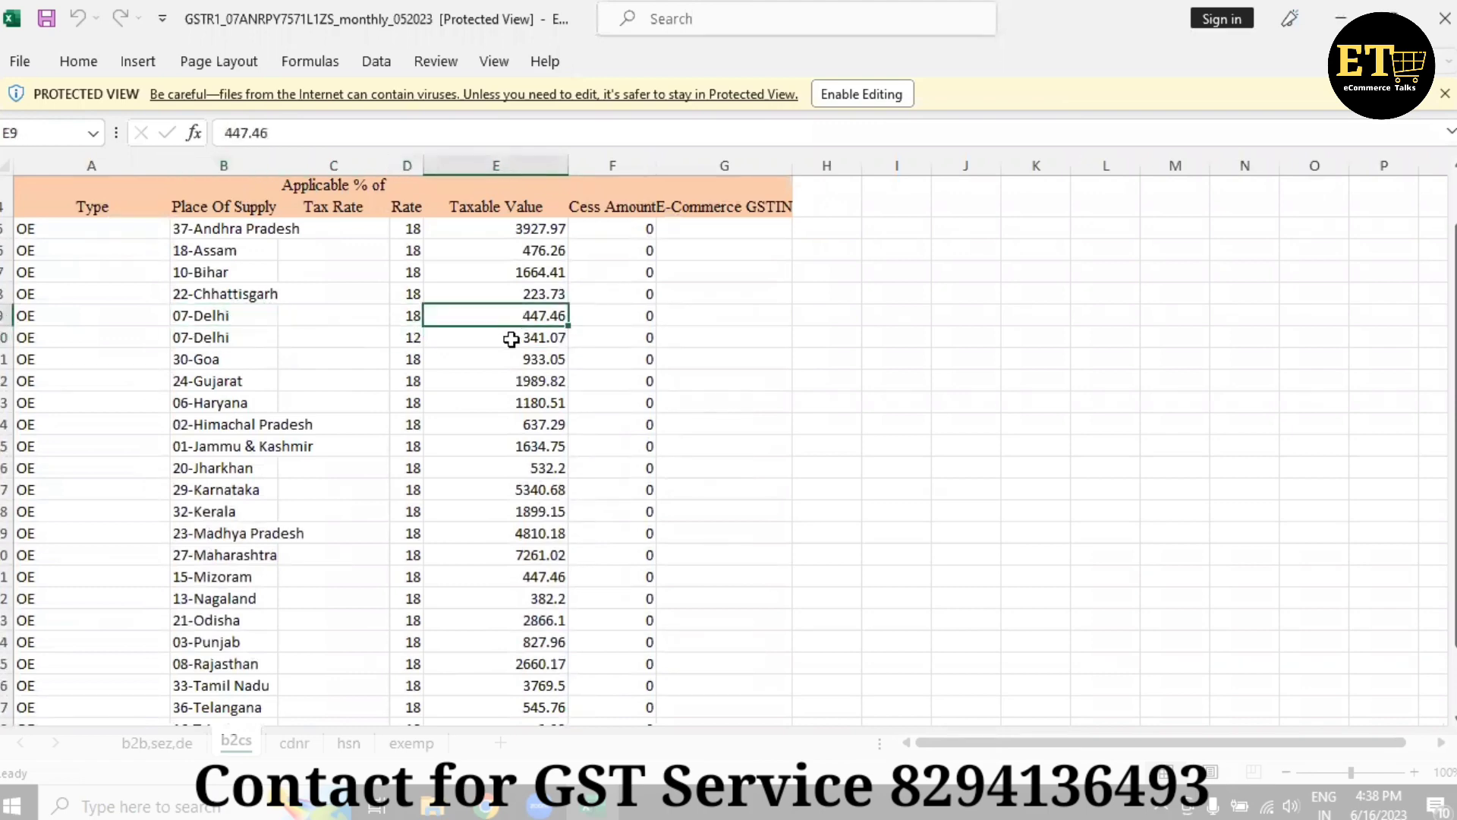
click(512, 339)
scroll(488, 444, down, 4)
scroll(374, 498, up, 6)
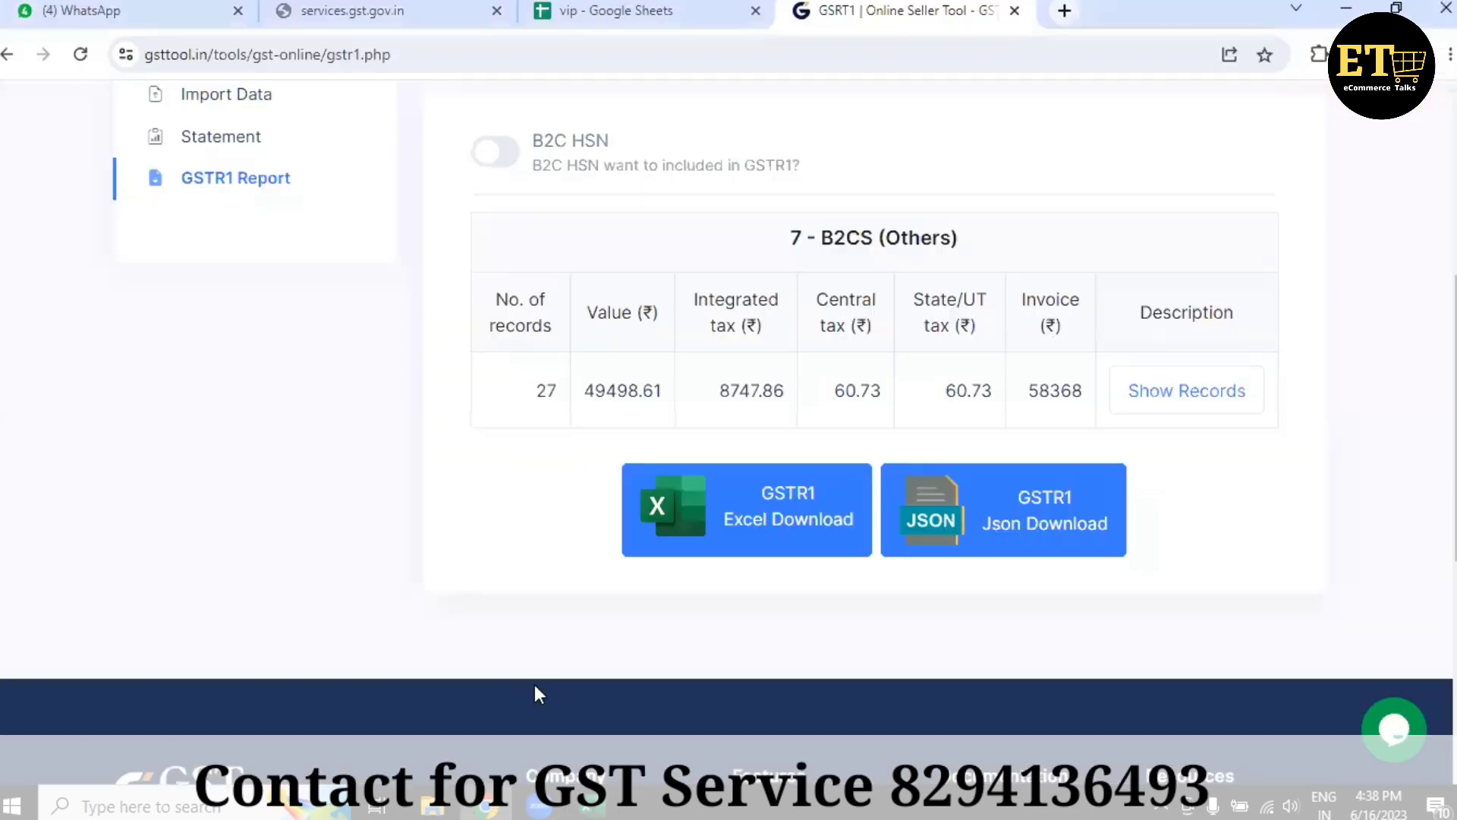
- Download the GSTR1 report as a JSON file and review the state-wise taxable values in the Excel workbook again
click(1059, 537)
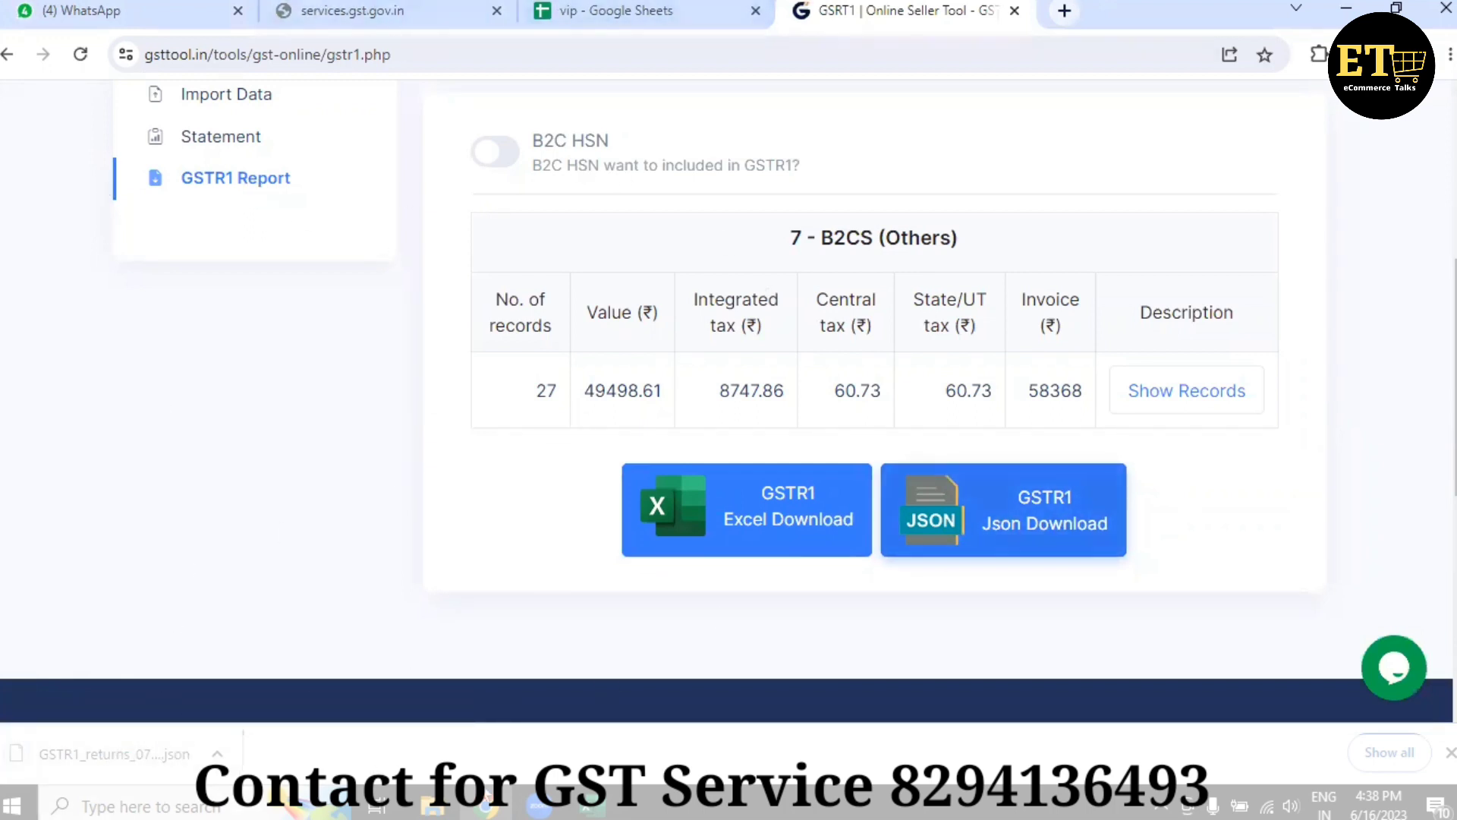
mouse_move(596, 805)
click(596, 664)
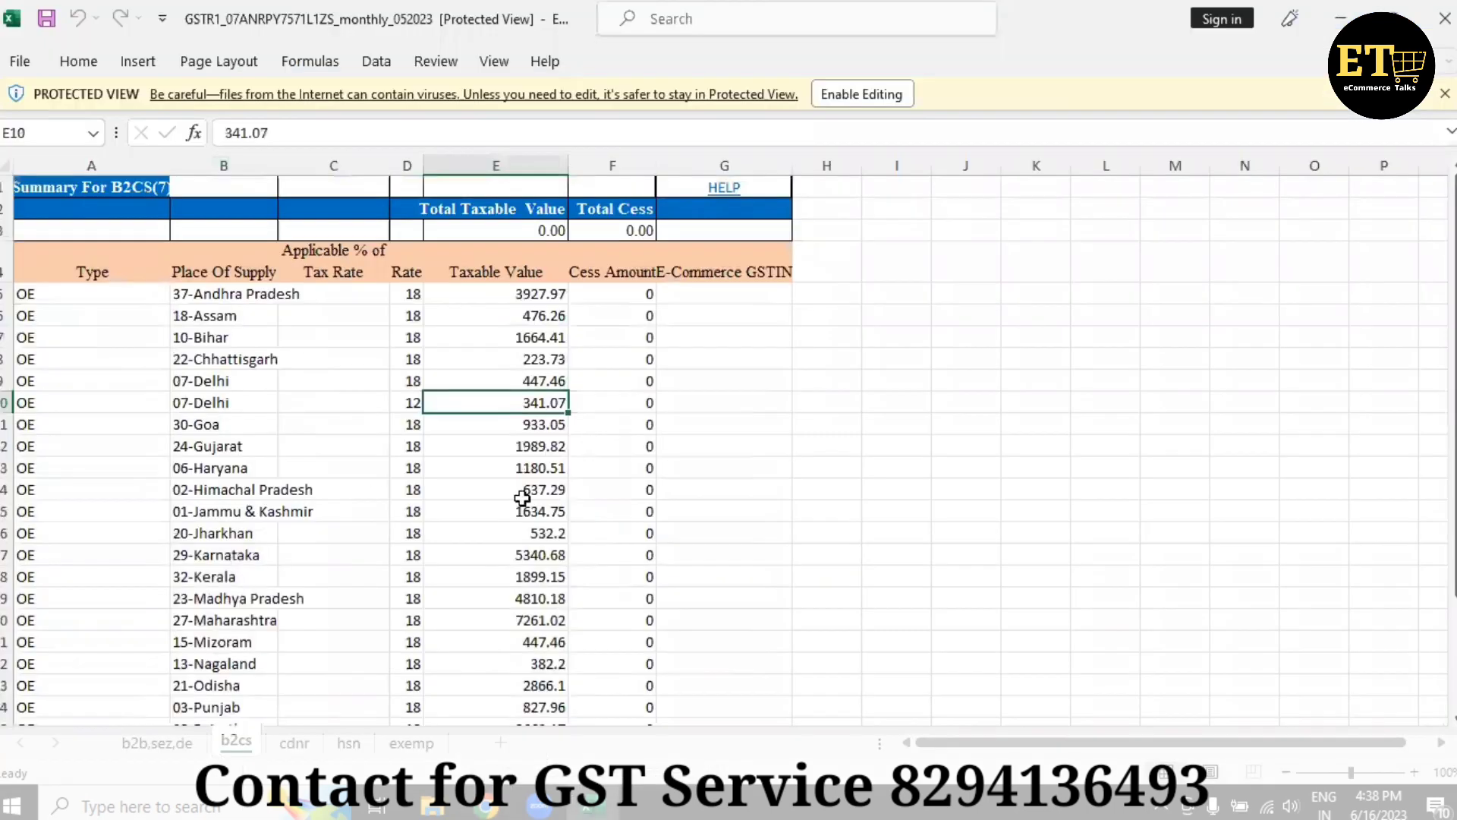
scroll(380, 441, down, 5)
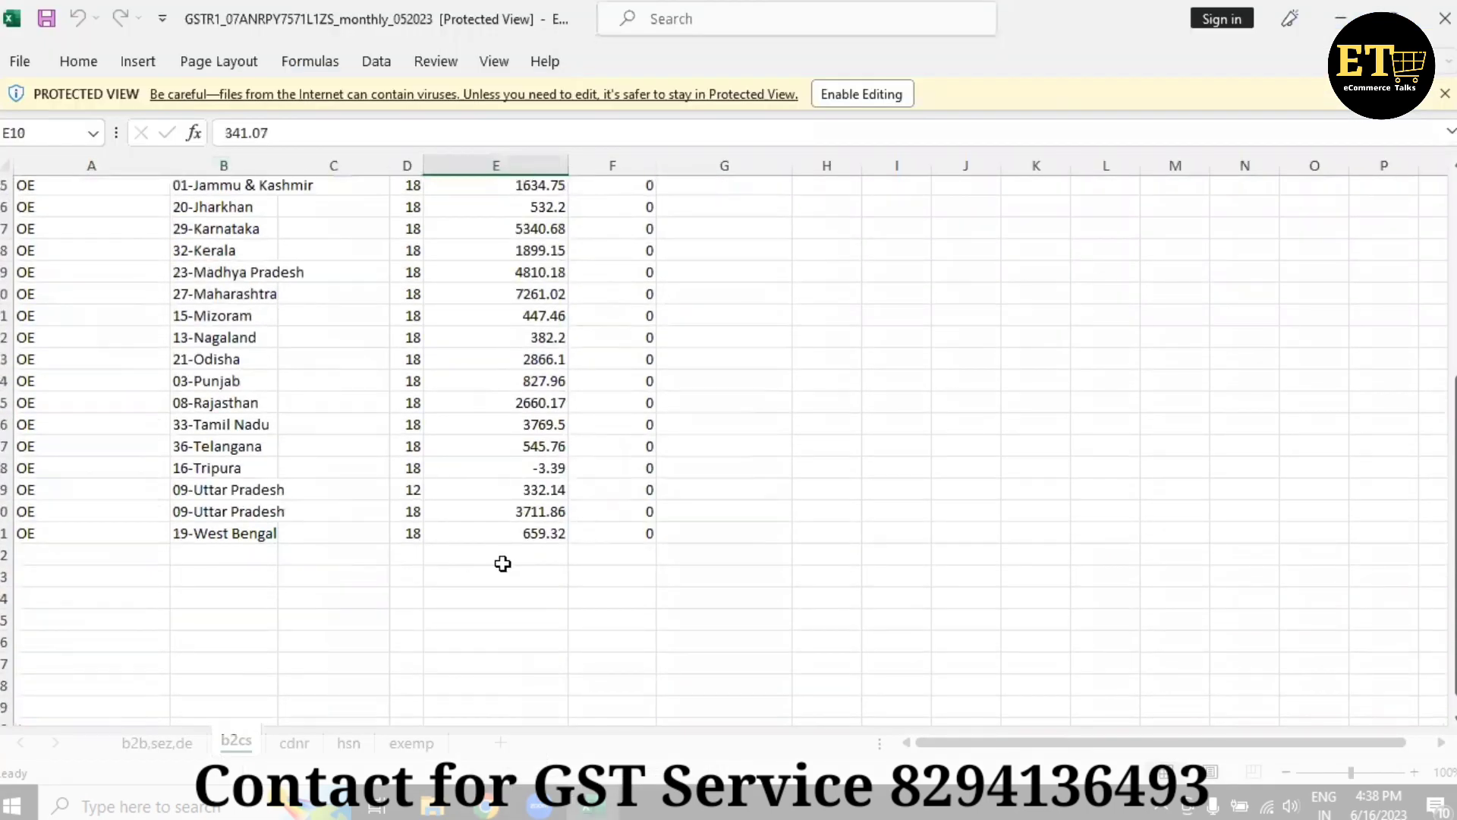
scroll(505, 562, up, 3)
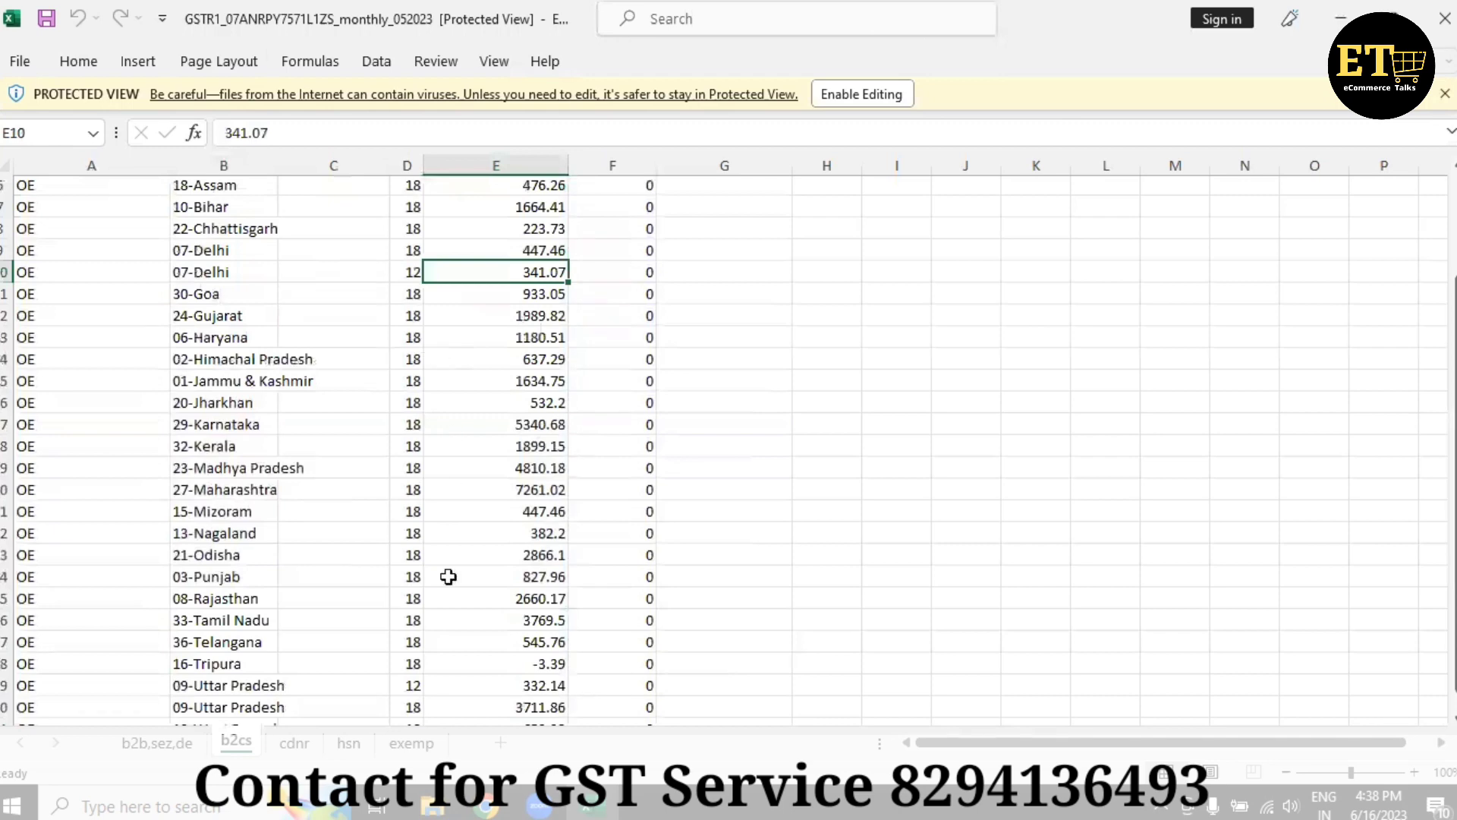
scroll(465, 605, up, 2)
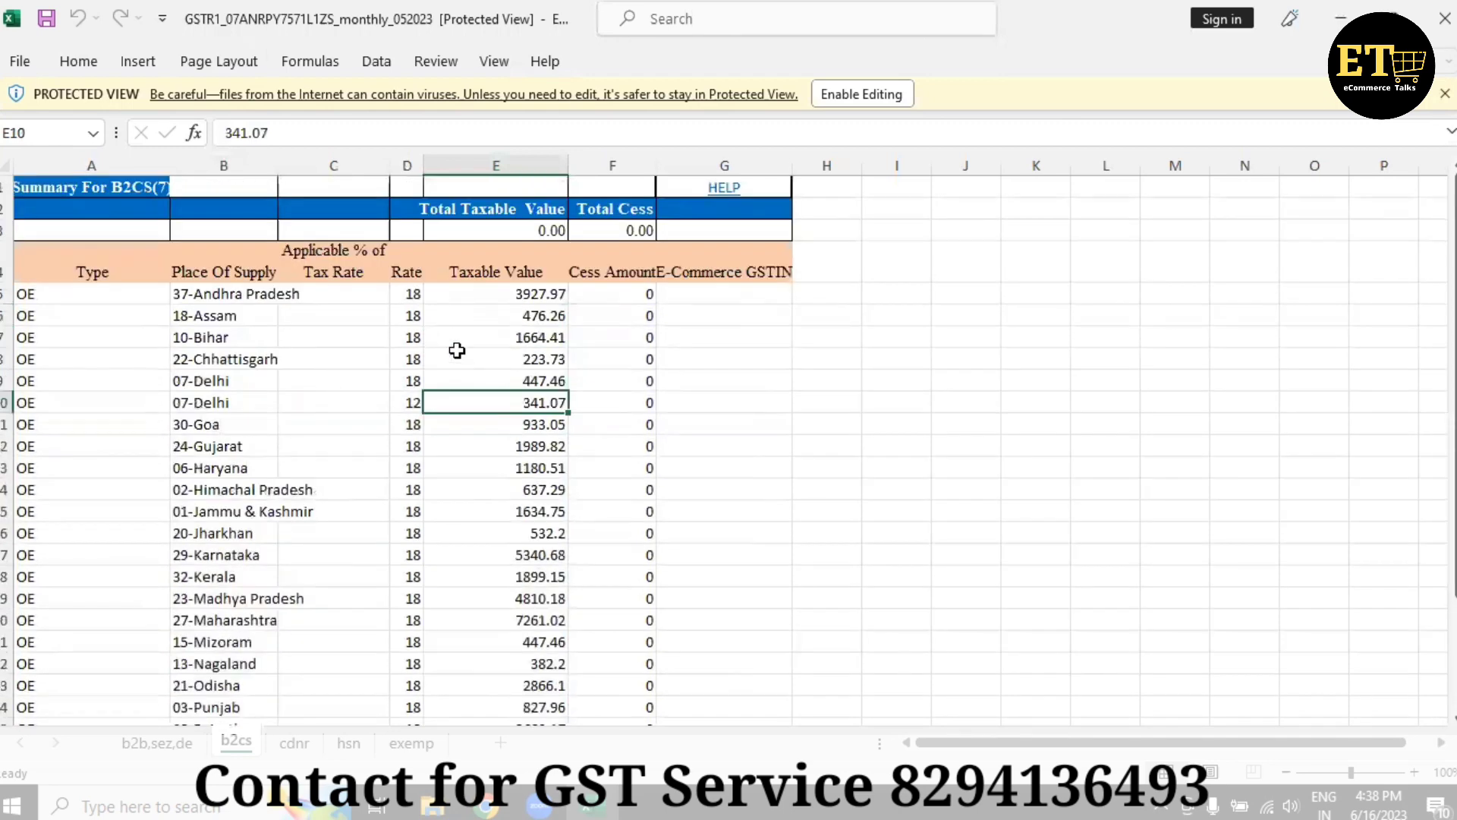
- Switch to GST Tool and include the B2C HSN data in the GSTR1 report
click(494, 806)
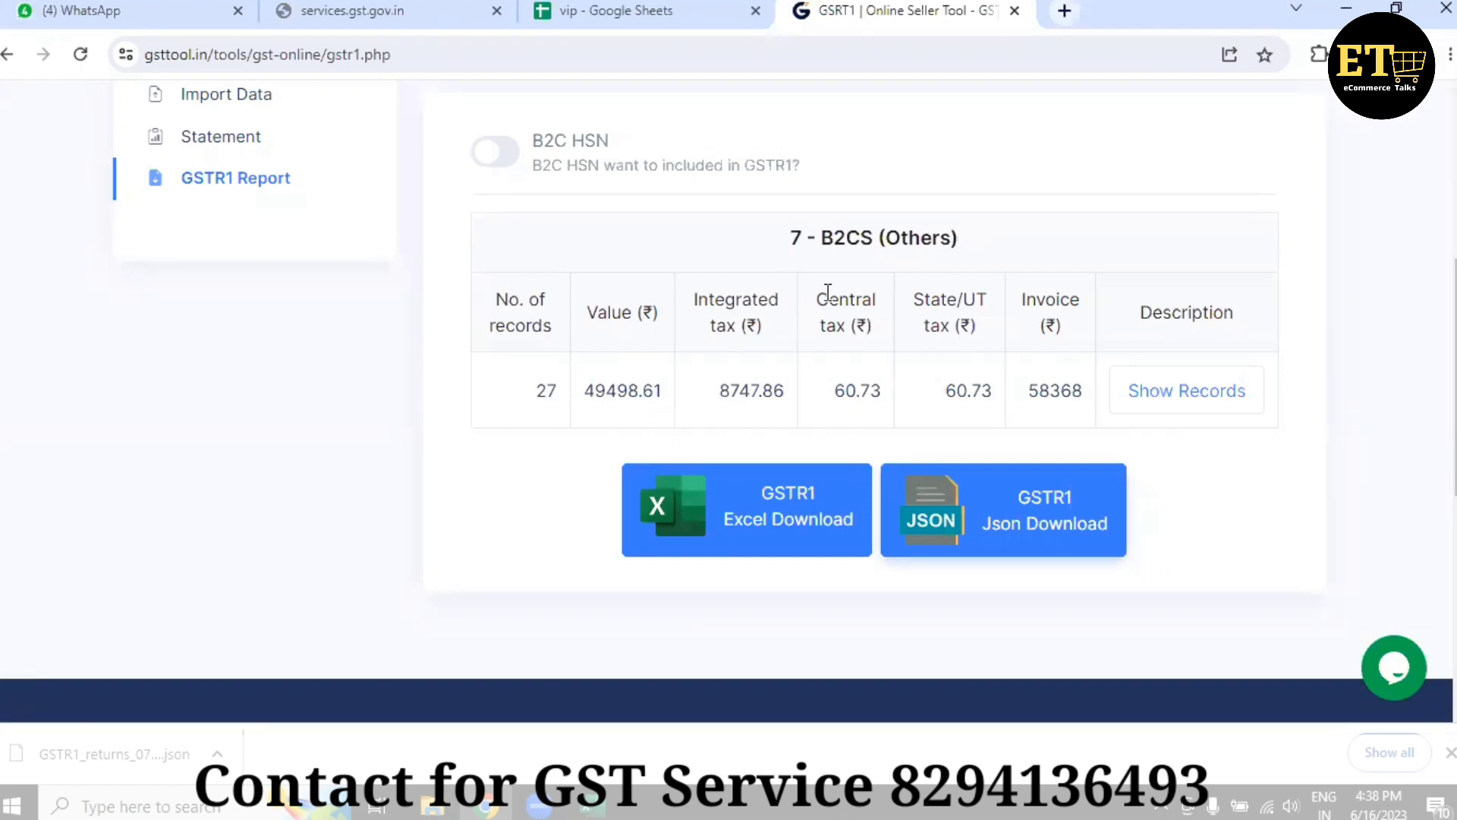
click(513, 153)
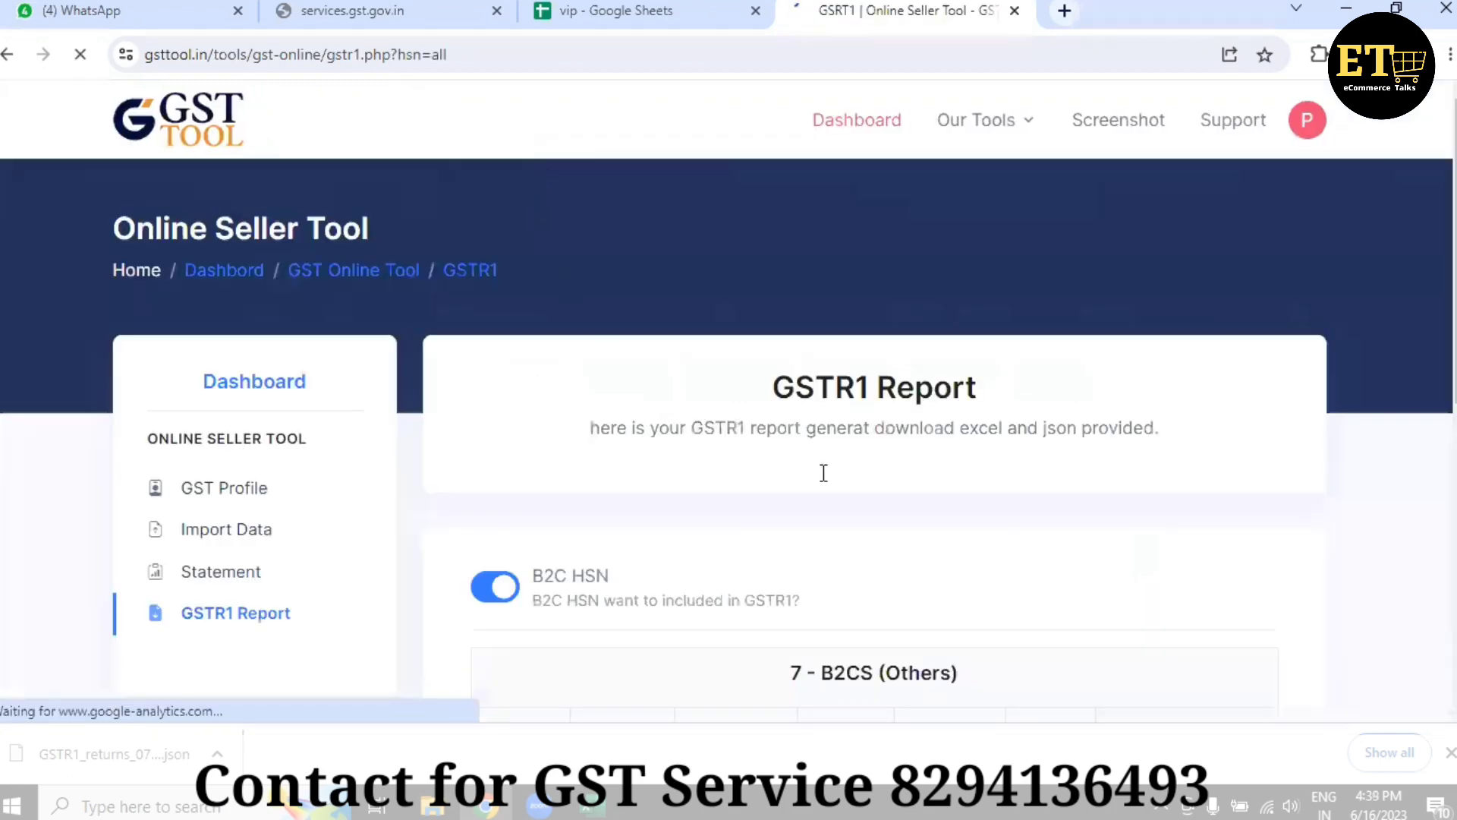
scroll(823, 472, down, 9)
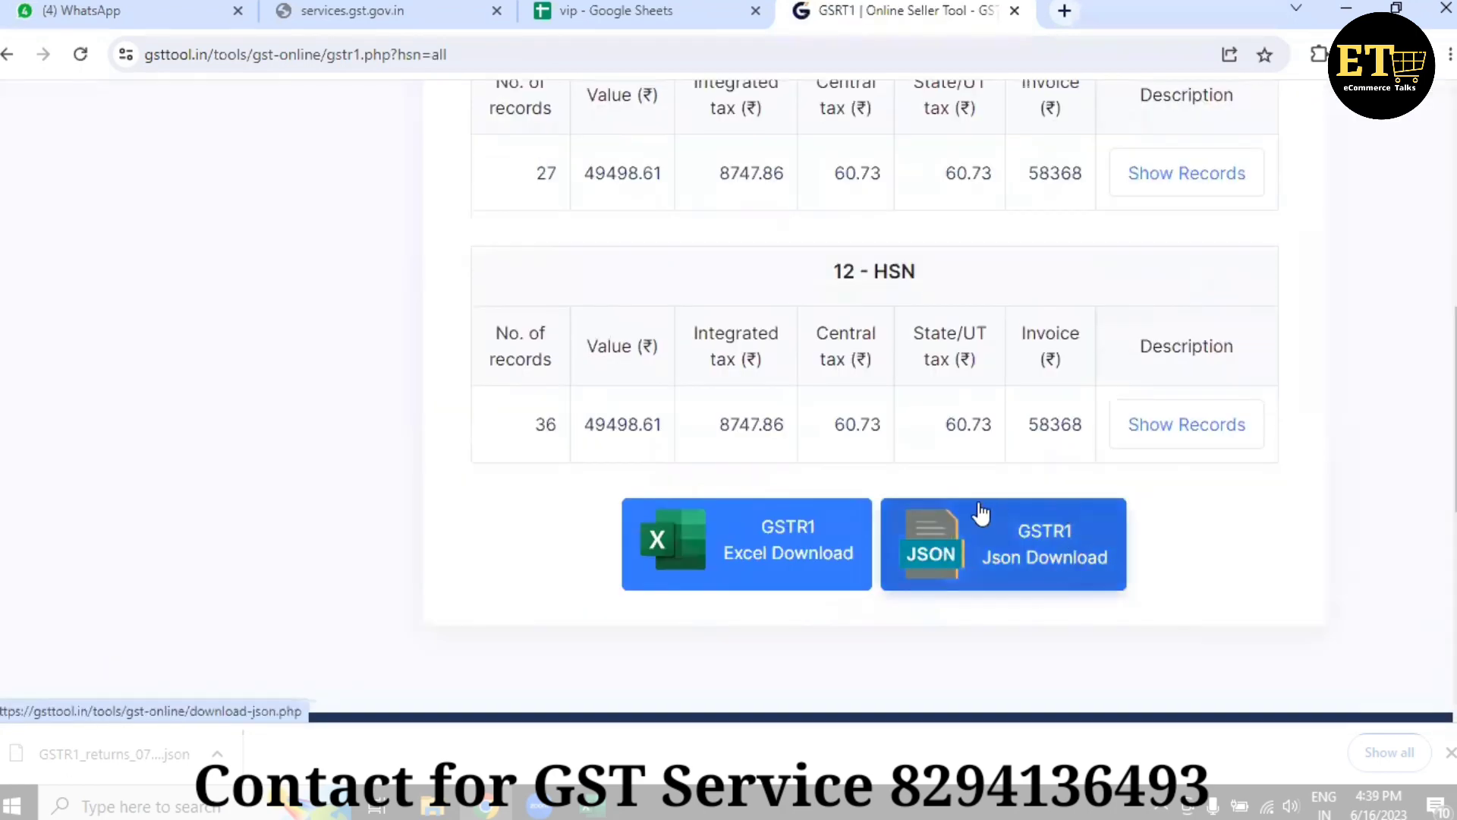
click(981, 513)
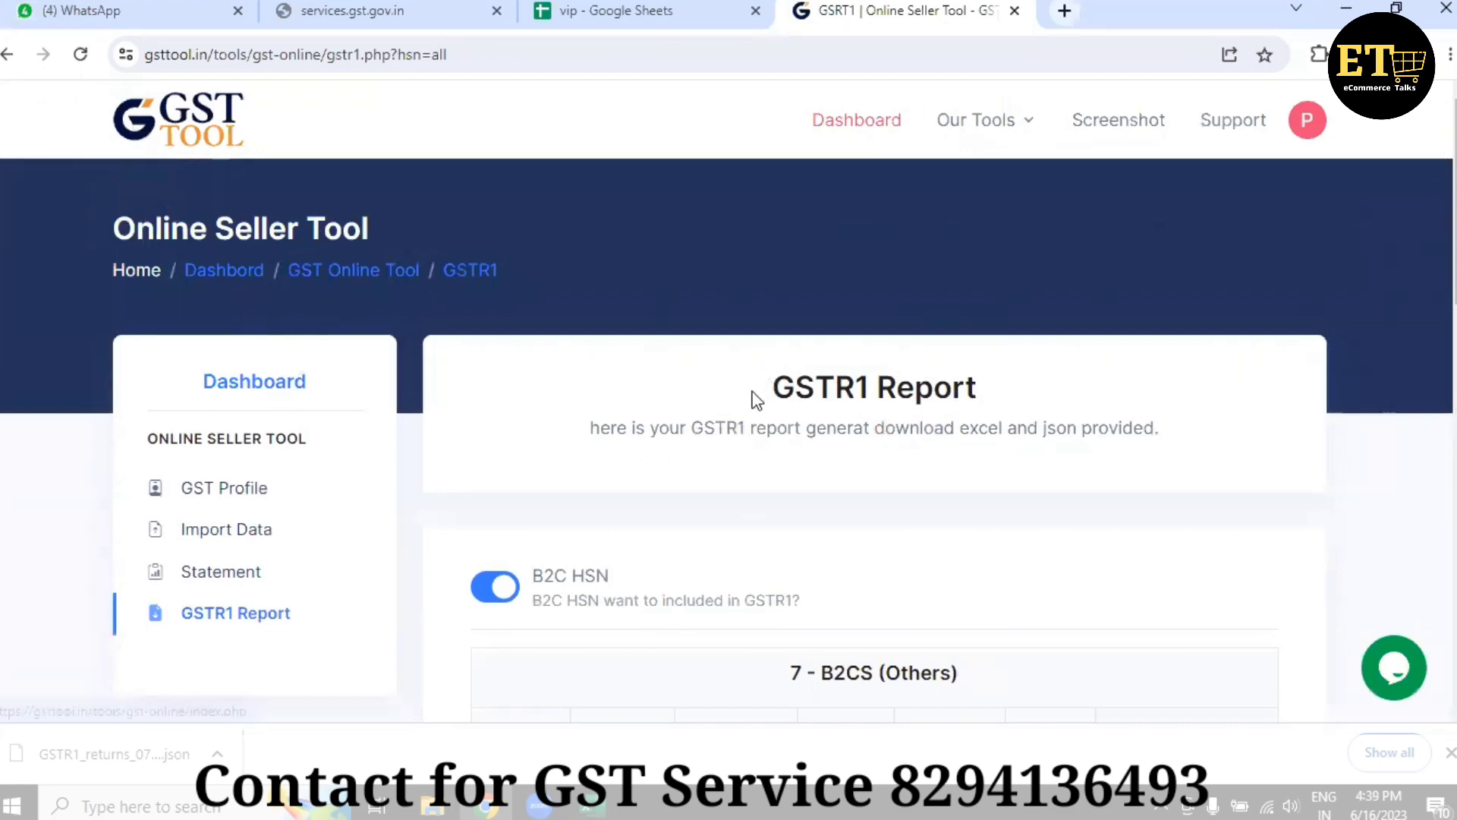
- Compare the B2CS and HSN summary rows in the GSTR1 report, including values, taxes and invoice amounts
drag(769, 385, 1077, 400)
scroll(1052, 406, down, 3)
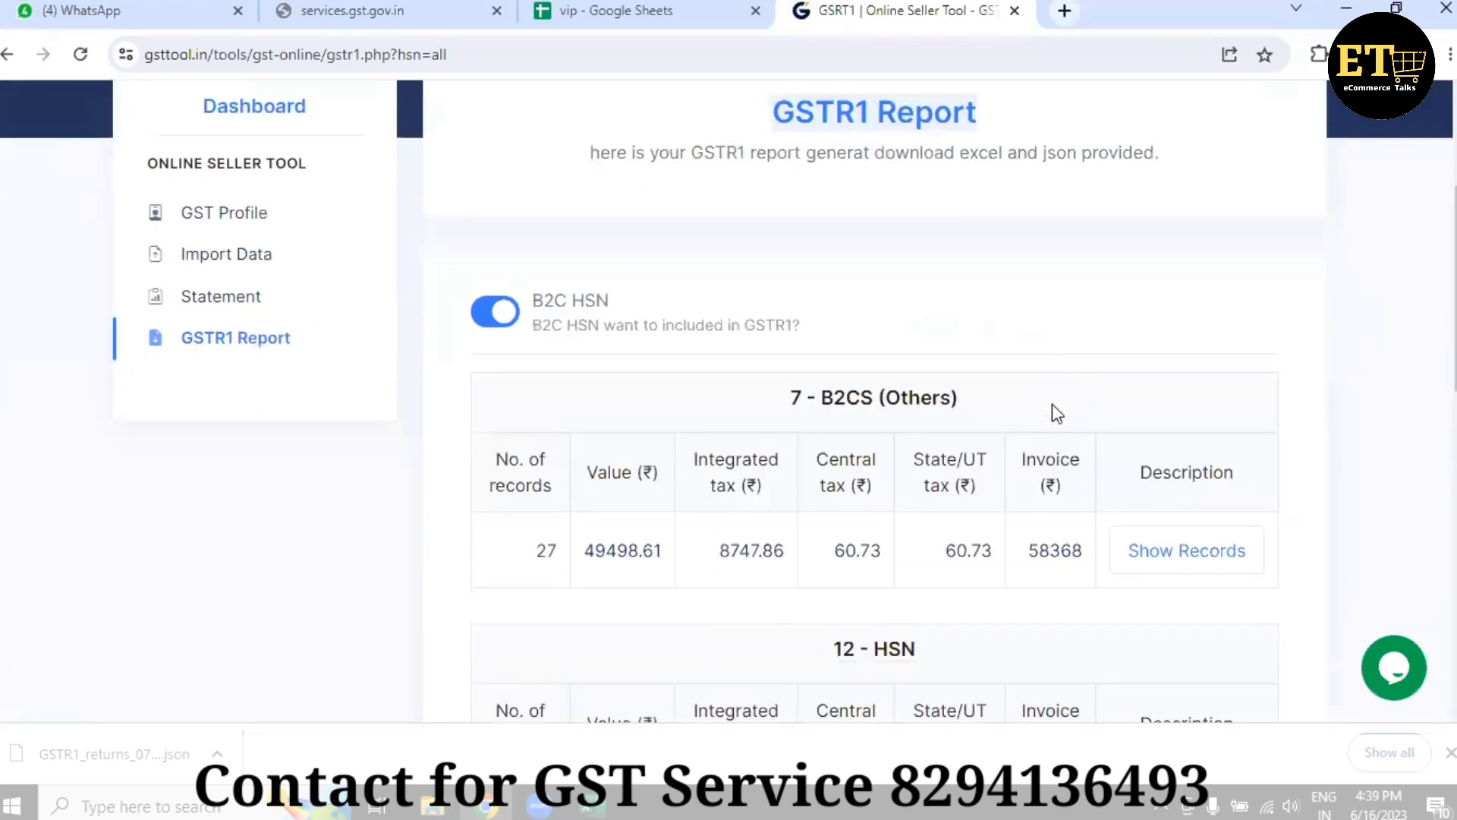
scroll(1053, 405, down, 2)
drag(531, 395, 1081, 390)
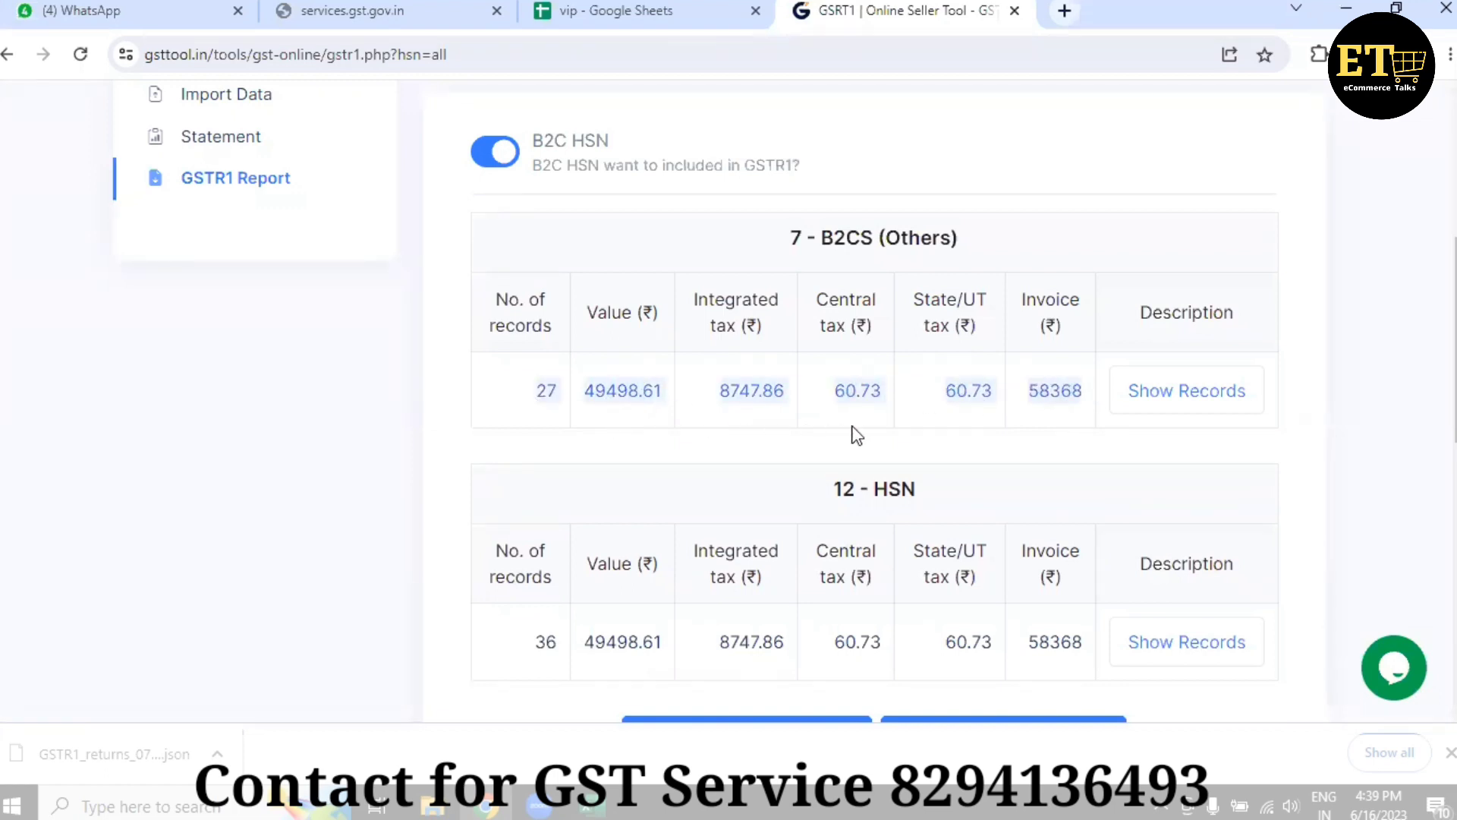
scroll(858, 438, down, 3)
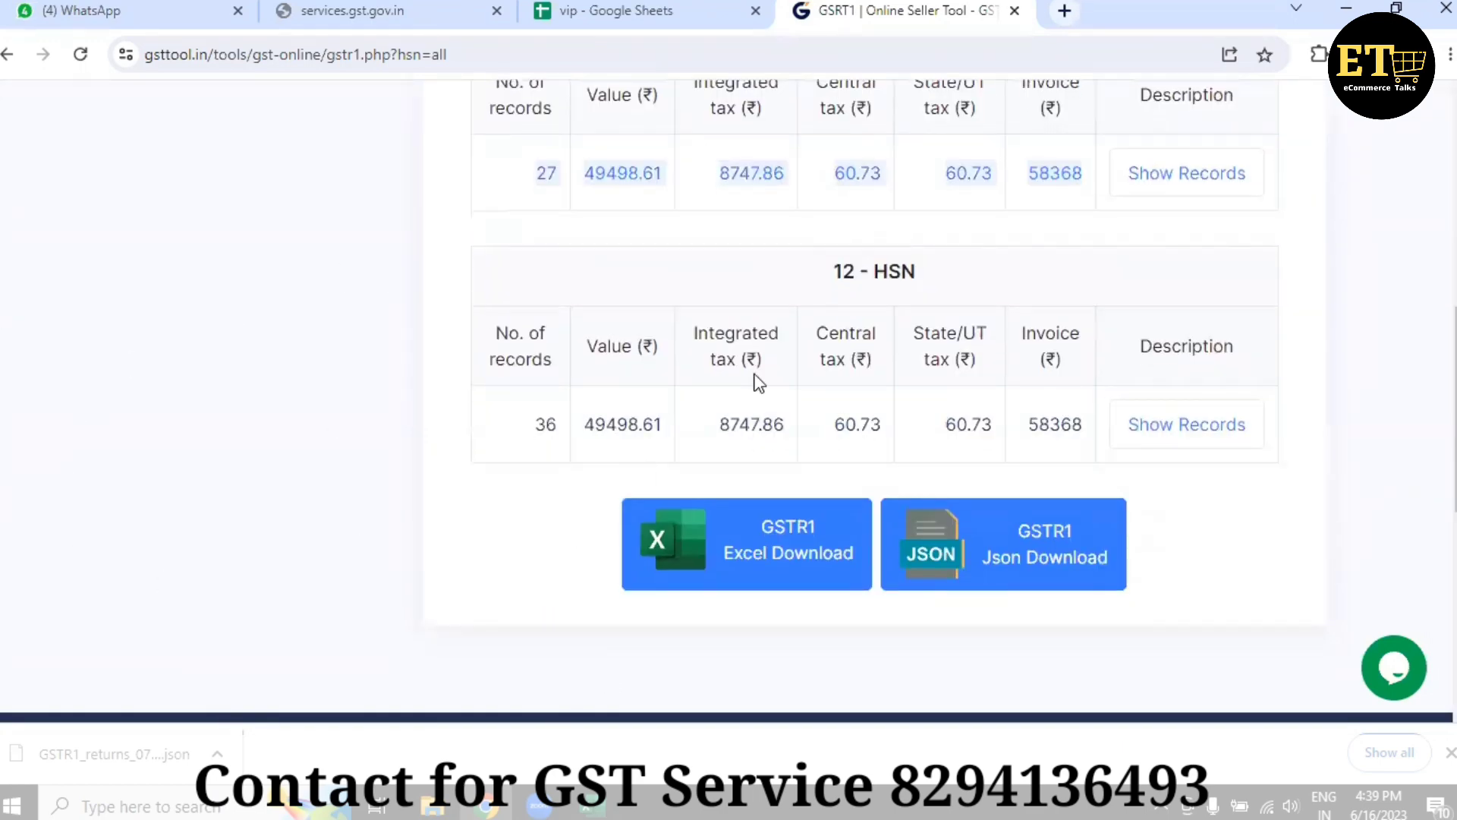
scroll(1077, 232, up, 9)
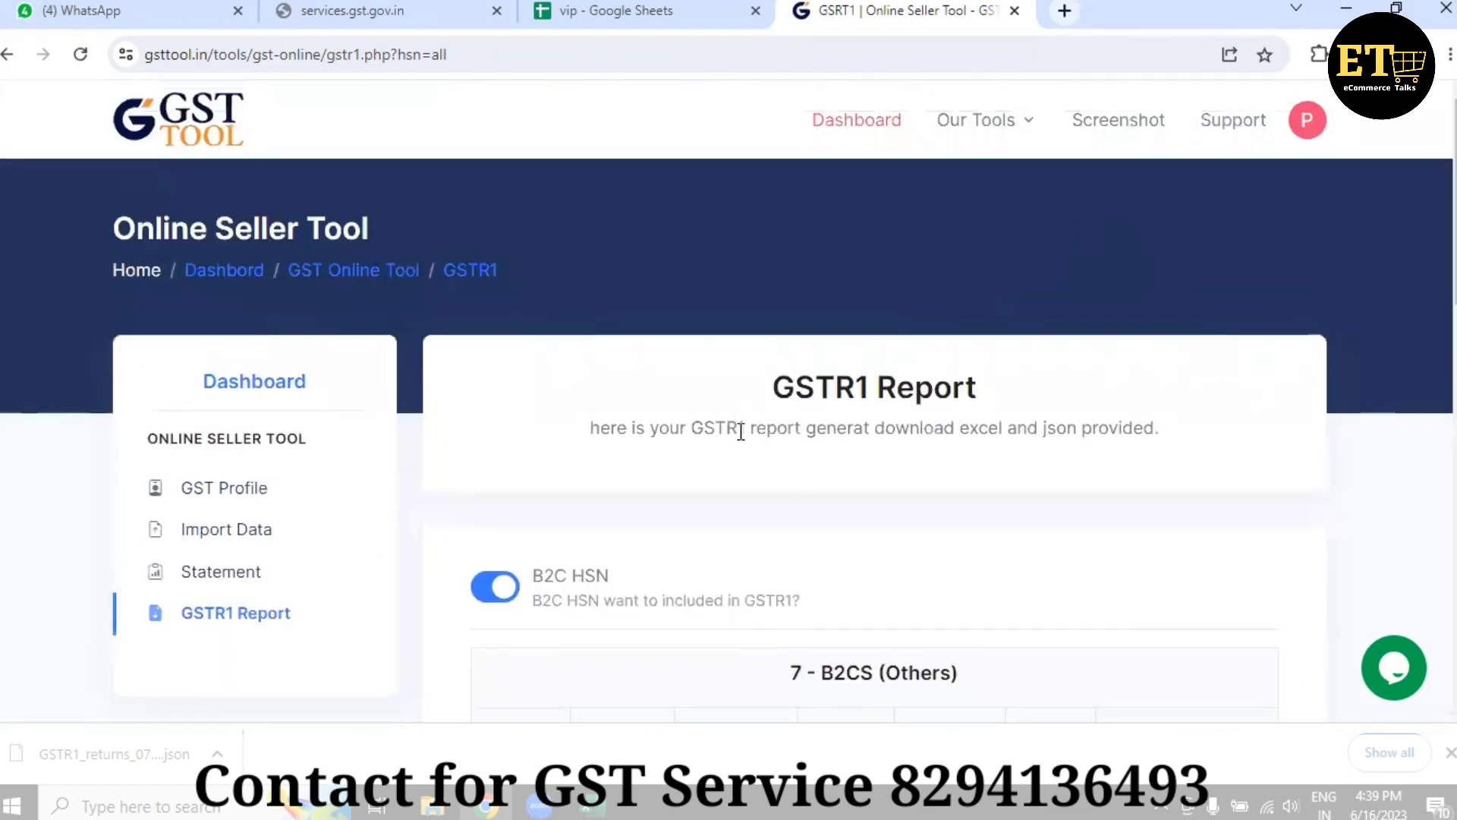
scroll(746, 433, down, 7)
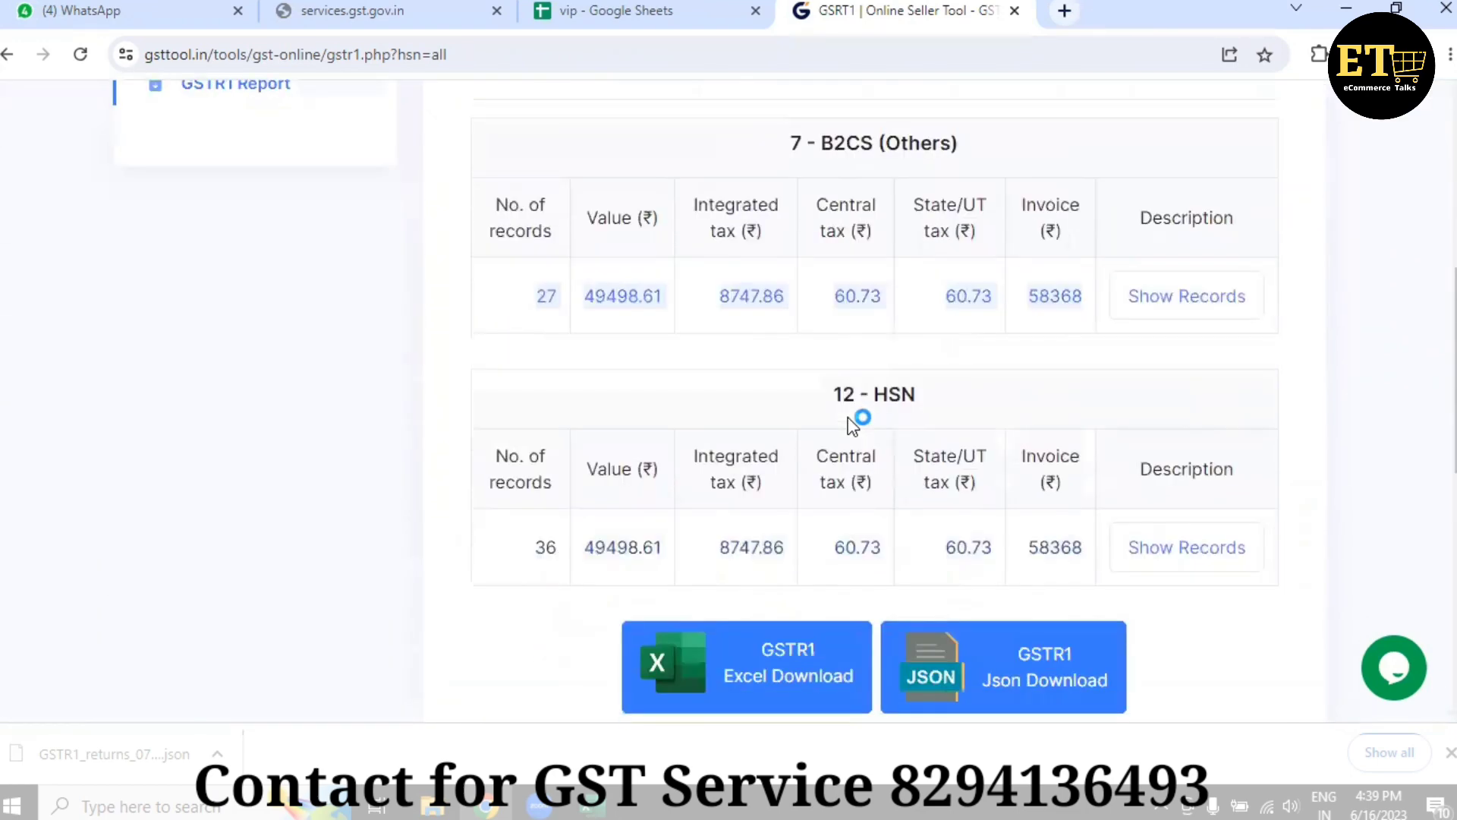
scroll(856, 419, up, 4)
scroll(857, 416, up, 4)
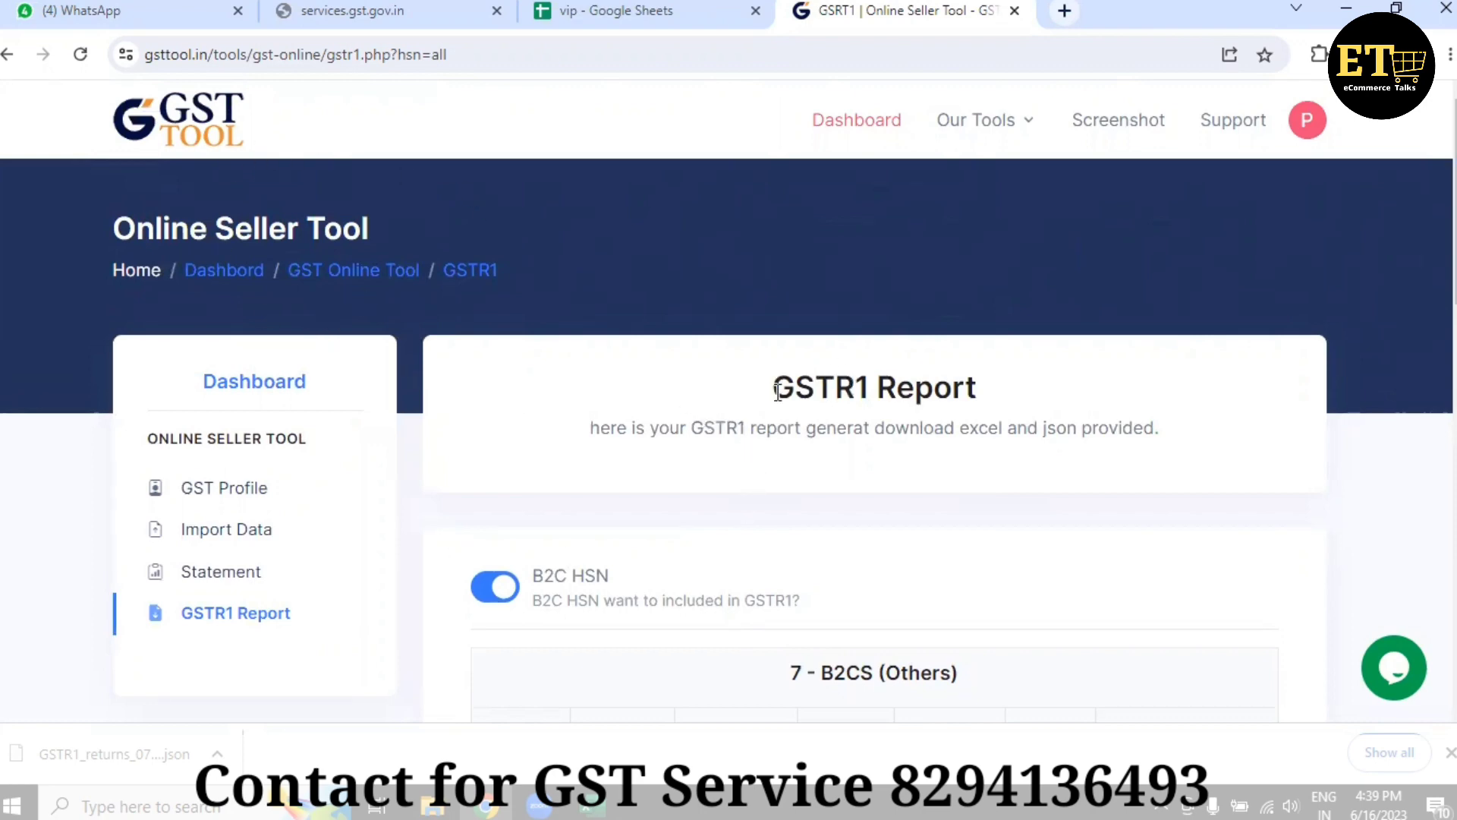
drag(778, 390, 985, 390)
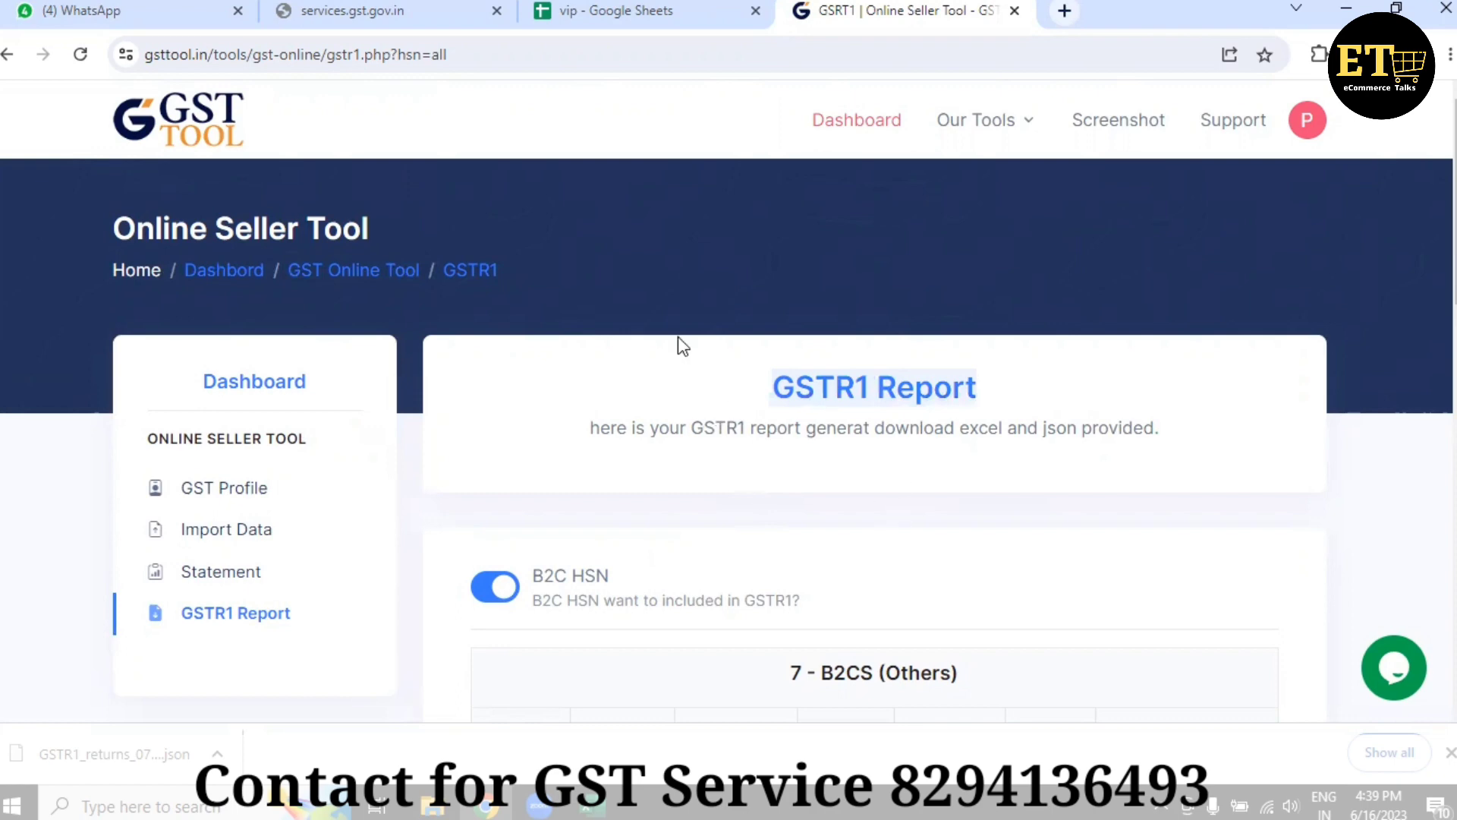
scroll(711, 493, down, 3)
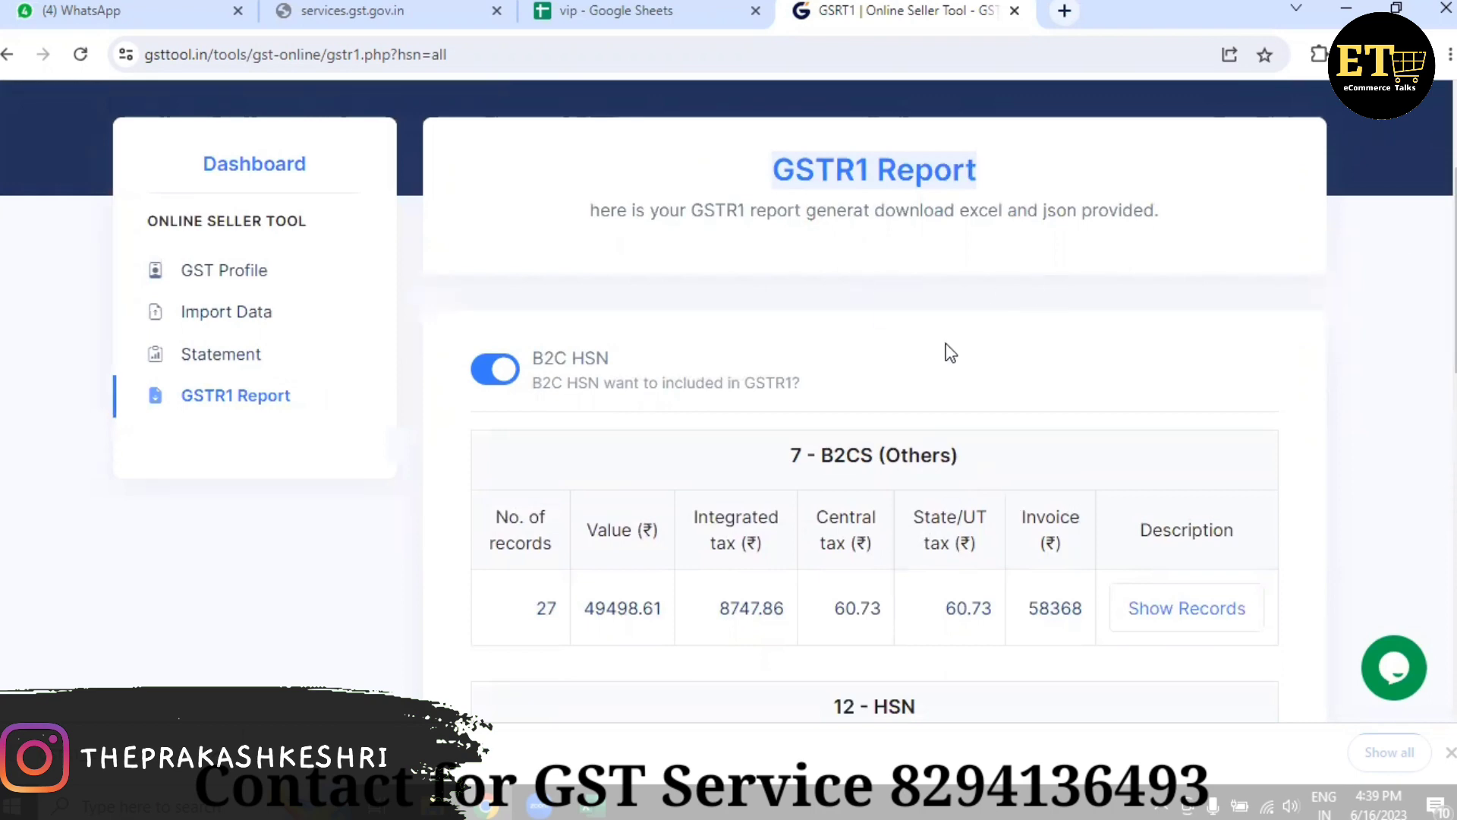
scroll(944, 352, up, 3)
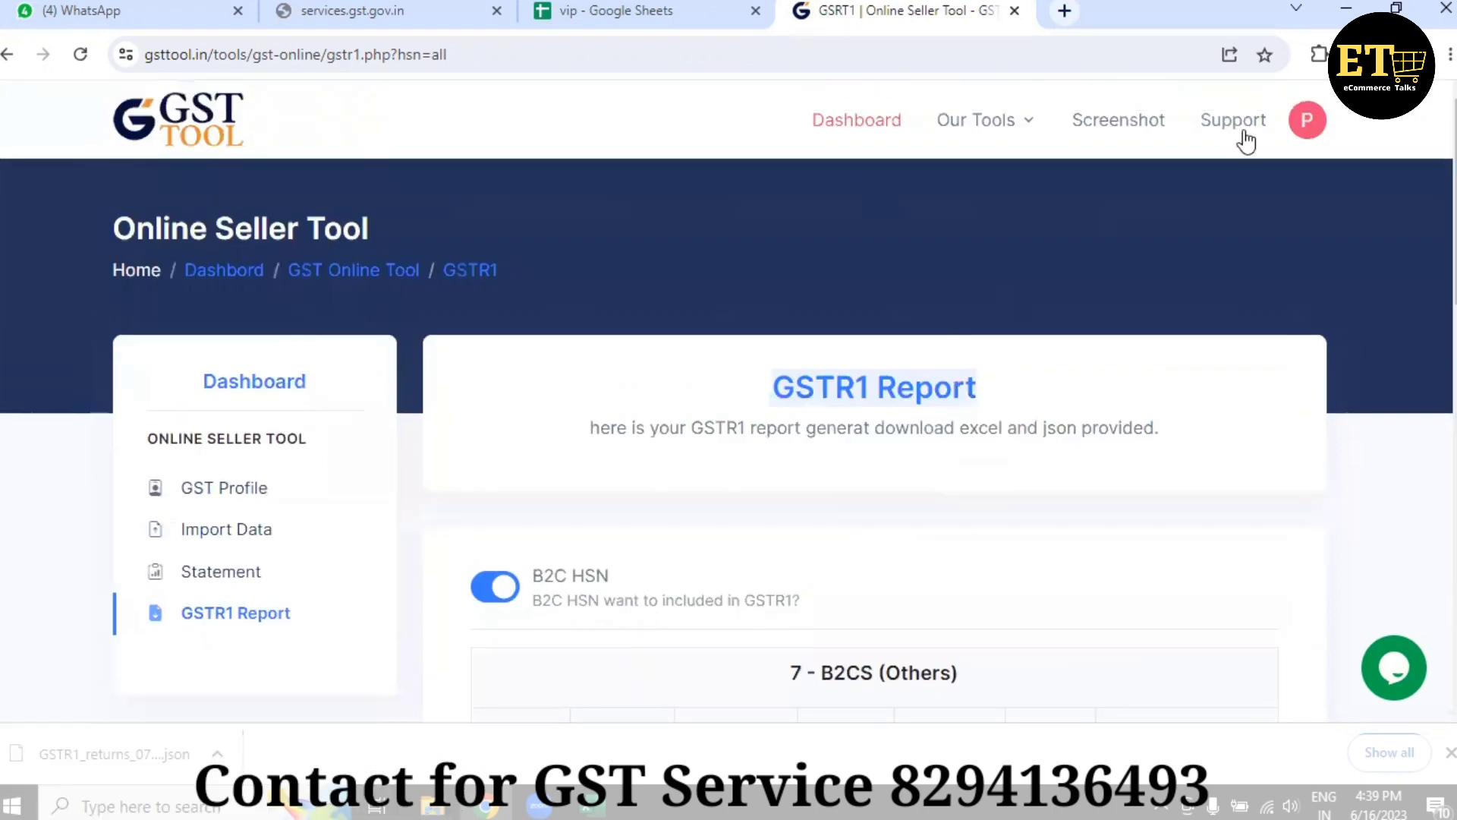